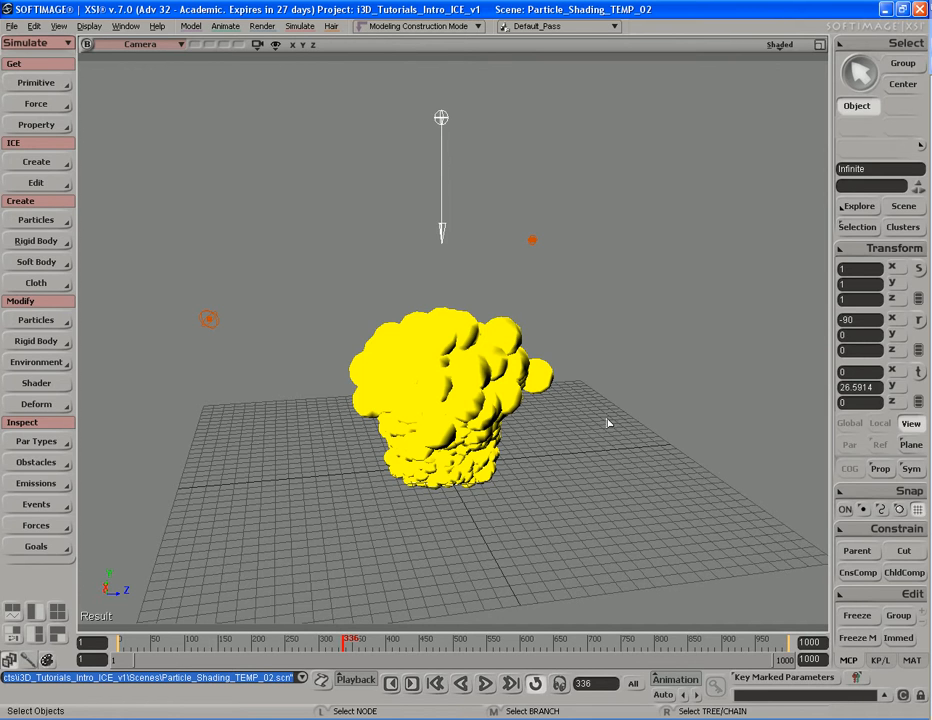
Assign an ICE Particle Volume material to the yellow point cloud and close its property page.
left_click(548, 385)
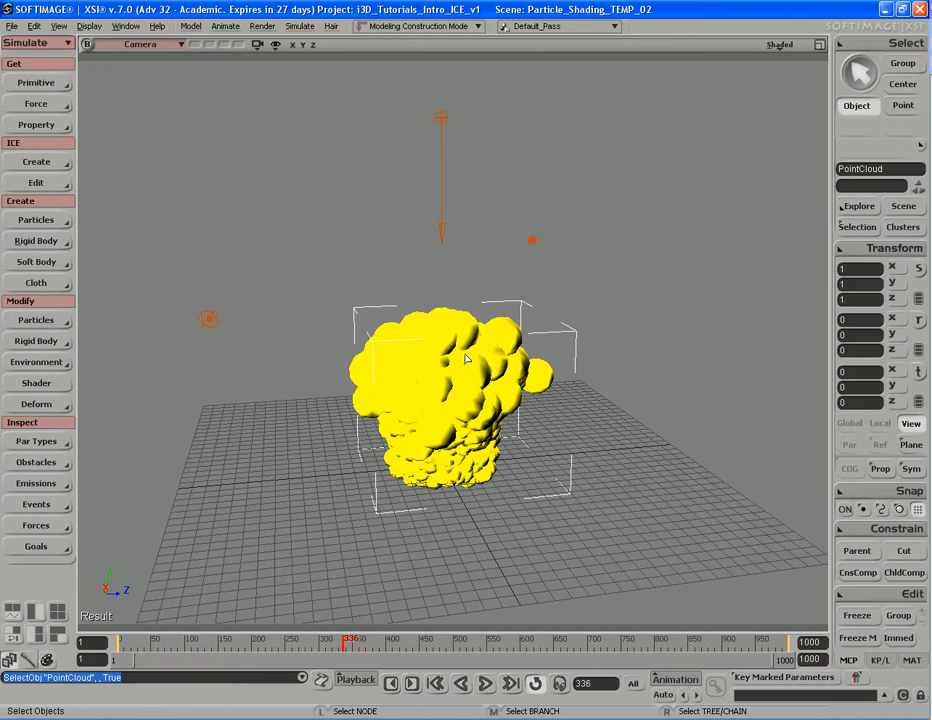
left_click(49, 44)
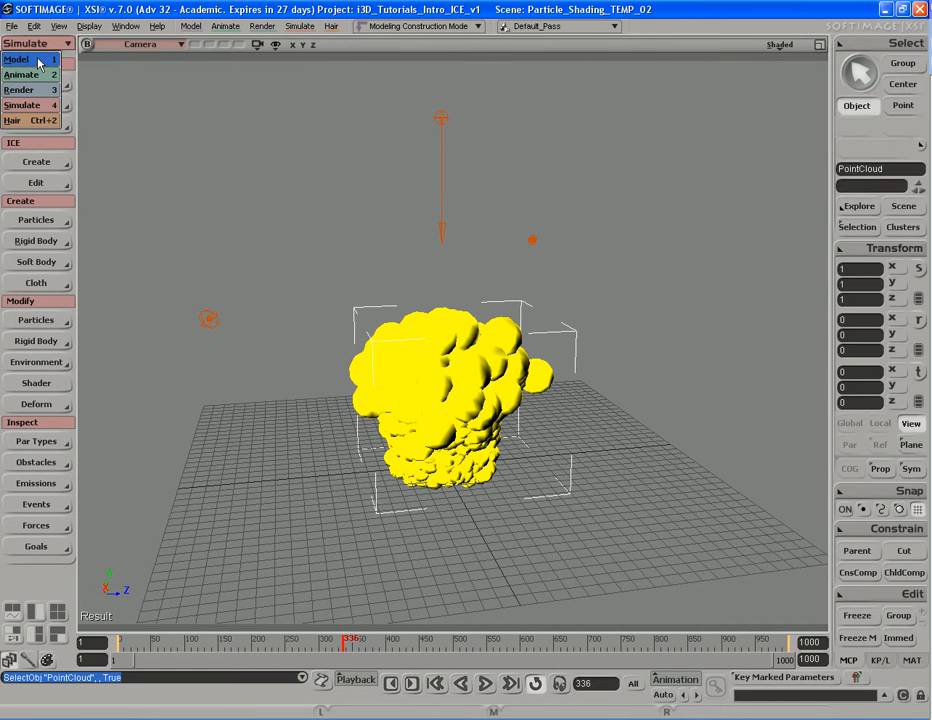
left_click(38, 62)
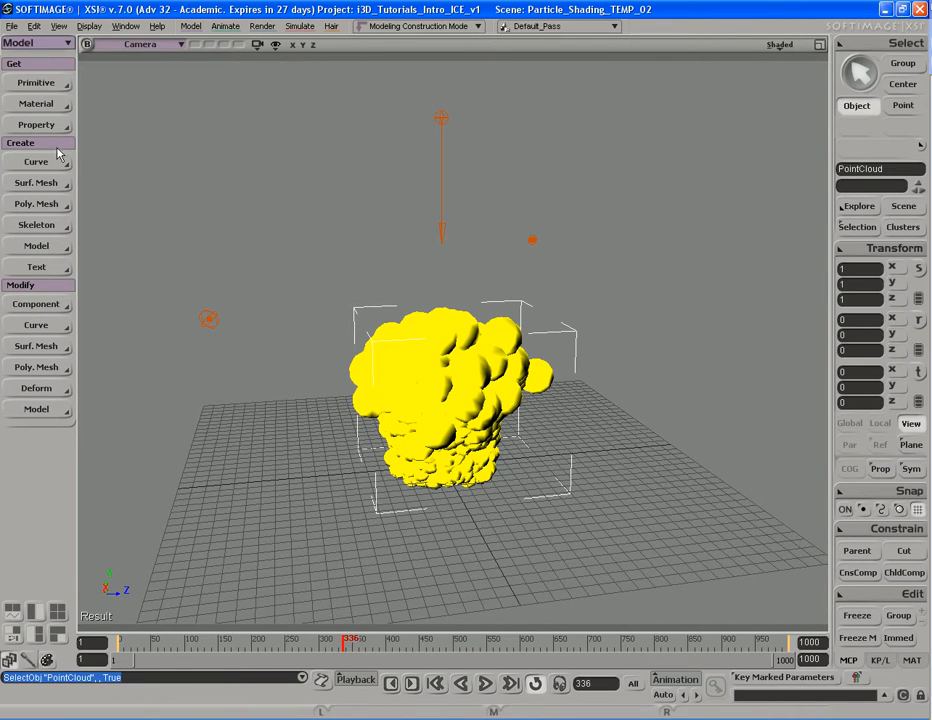
left_click(36, 104)
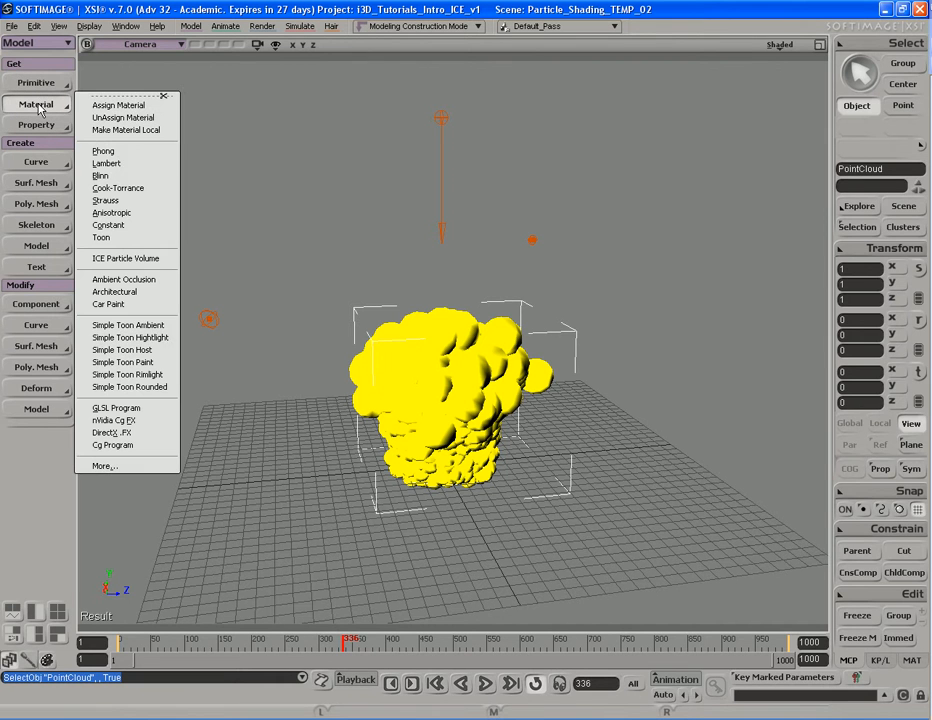
left_click(130, 262)
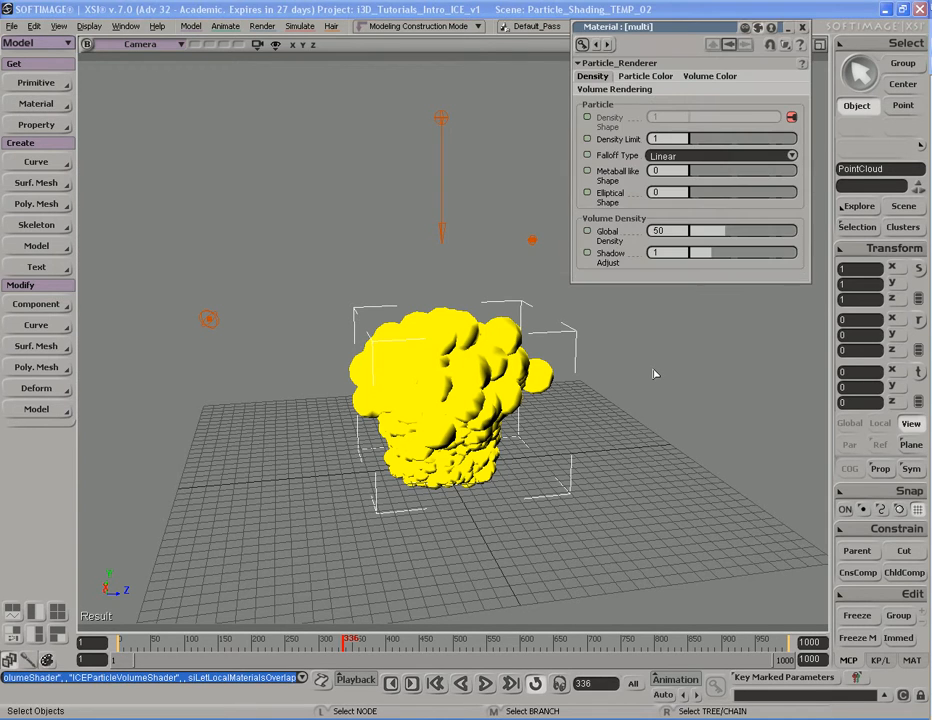
left_click(802, 28)
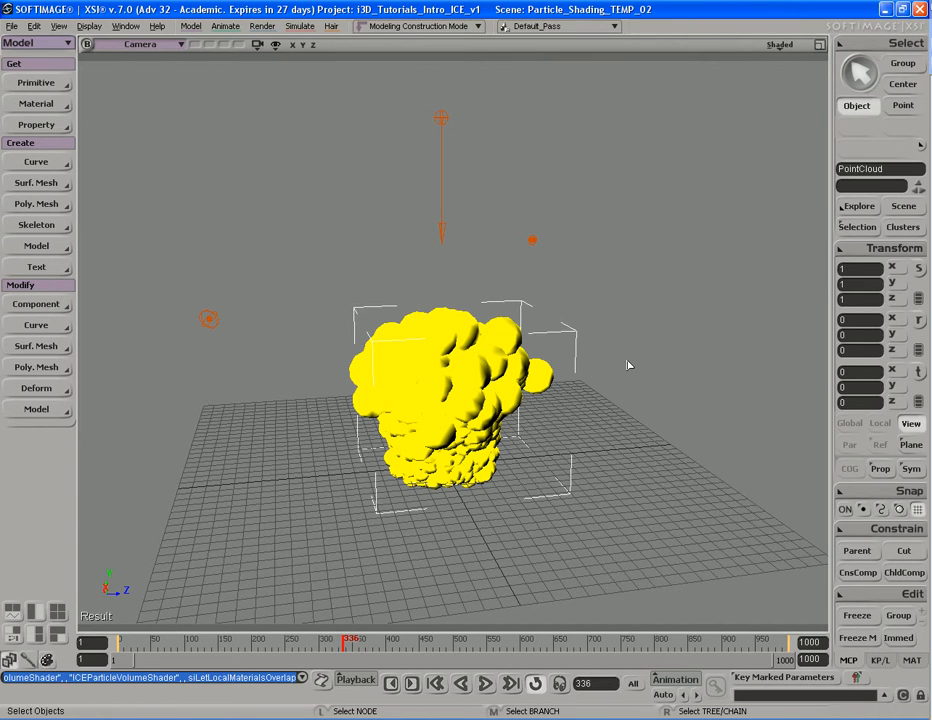
Open the Render Tree showing the point cloud's material network.
key("7")
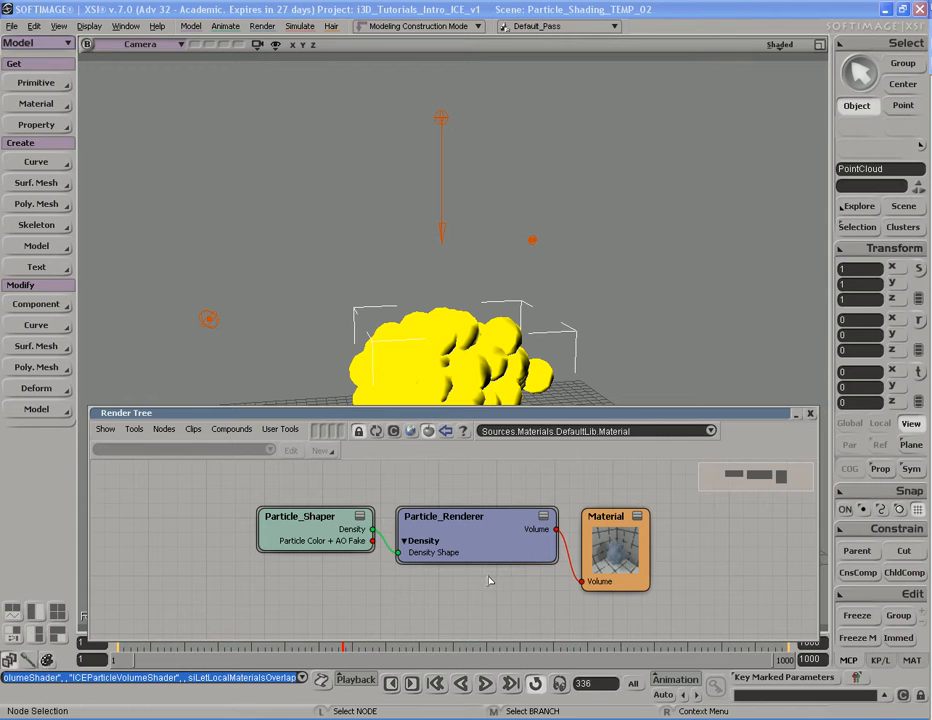
left_click(55, 104)
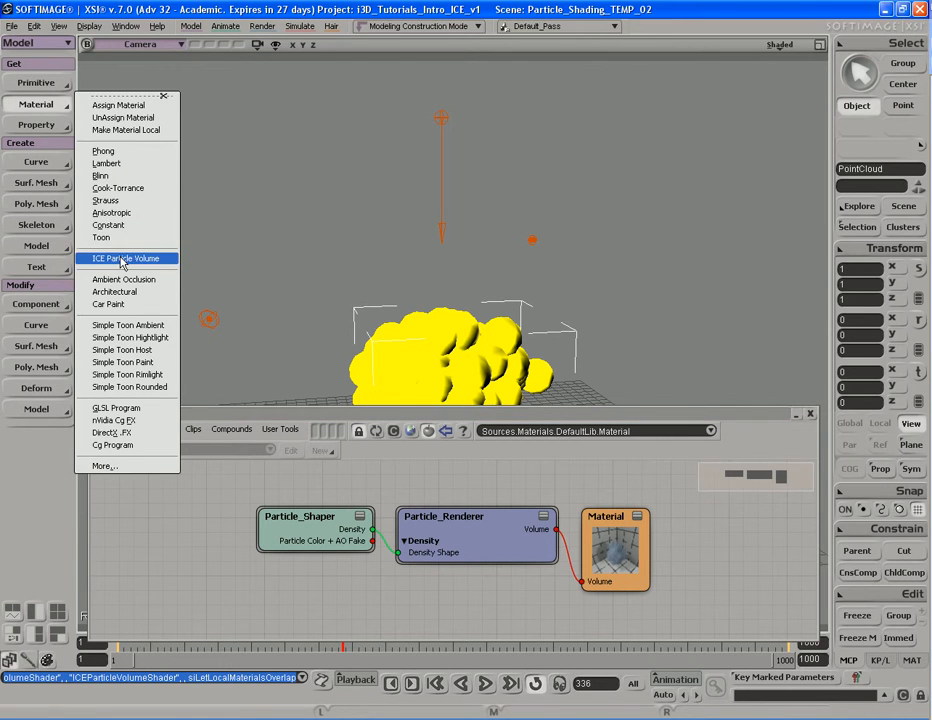
left_click(196, 554)
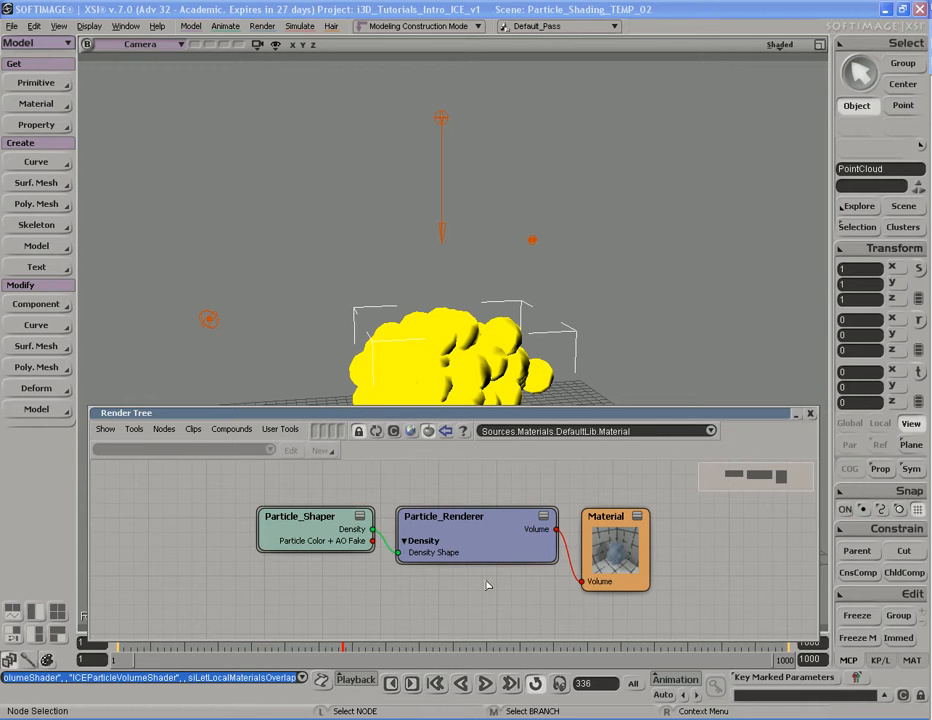
Preview the volume shading by rendering a region around the particle cloud, and close the preview.
key("s")
right_click_drag(434, 310, 470, 287)
key("q")
left_click_drag(332, 171, 561, 351)
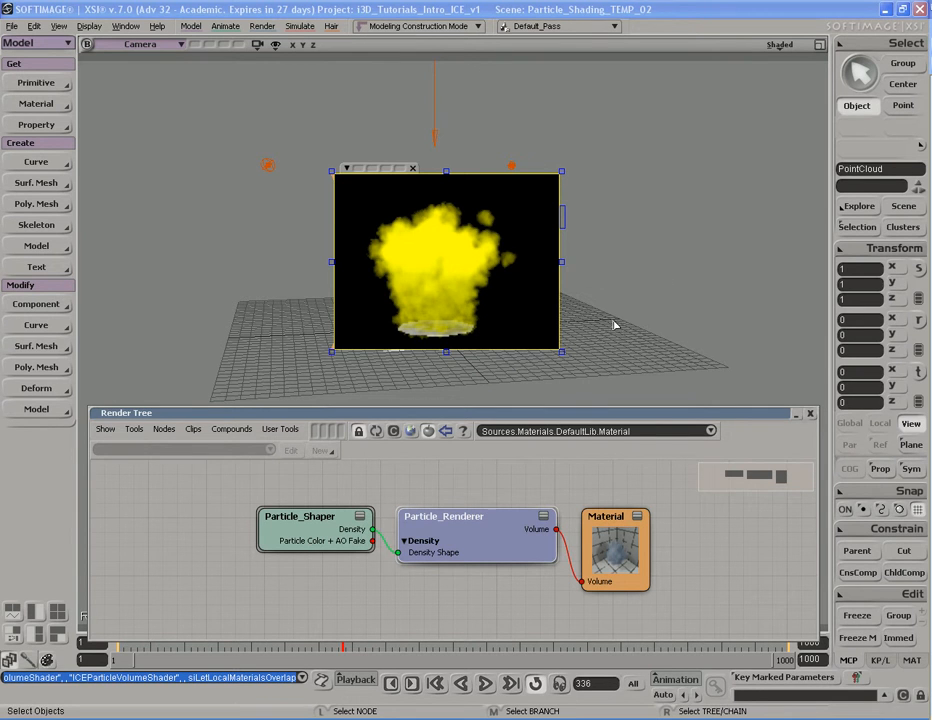
key("q")
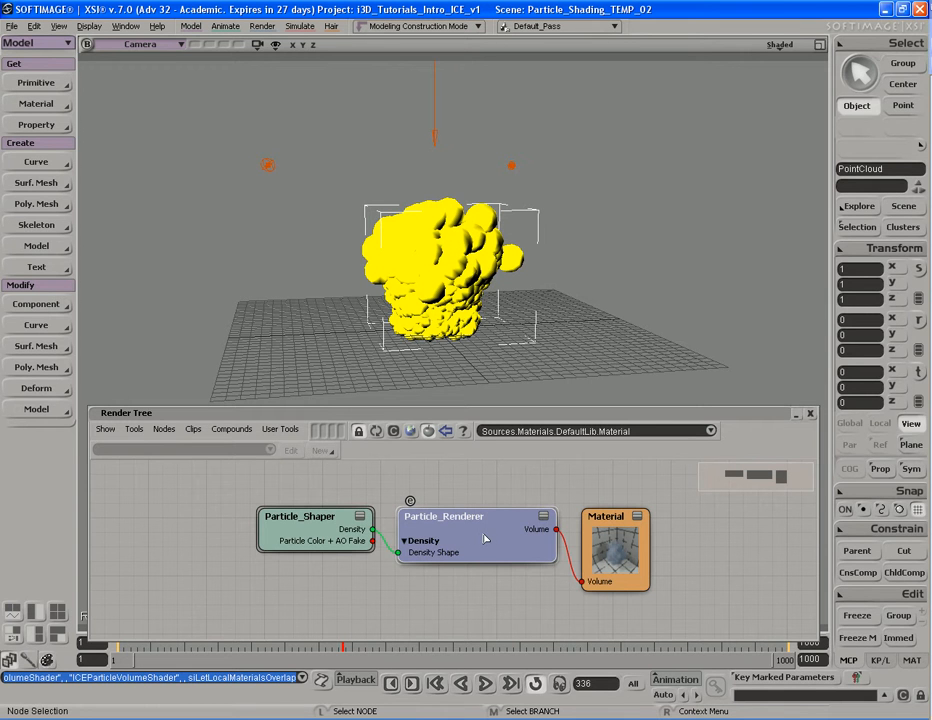
Examine the nodes and exposed inputs inside the Particle_Renderer compound, and return to the material network.
left_click(410, 501)
left_click_drag(451, 407, 452, 357)
scroll(454, 440, "up", 2)
key("s")
left_click_drag(454, 549, 449, 496)
middle_click_drag(465, 507, 340, 525)
middle_click_drag(497, 535, 331, 534)
left_click_drag(481, 582, 491, 537)
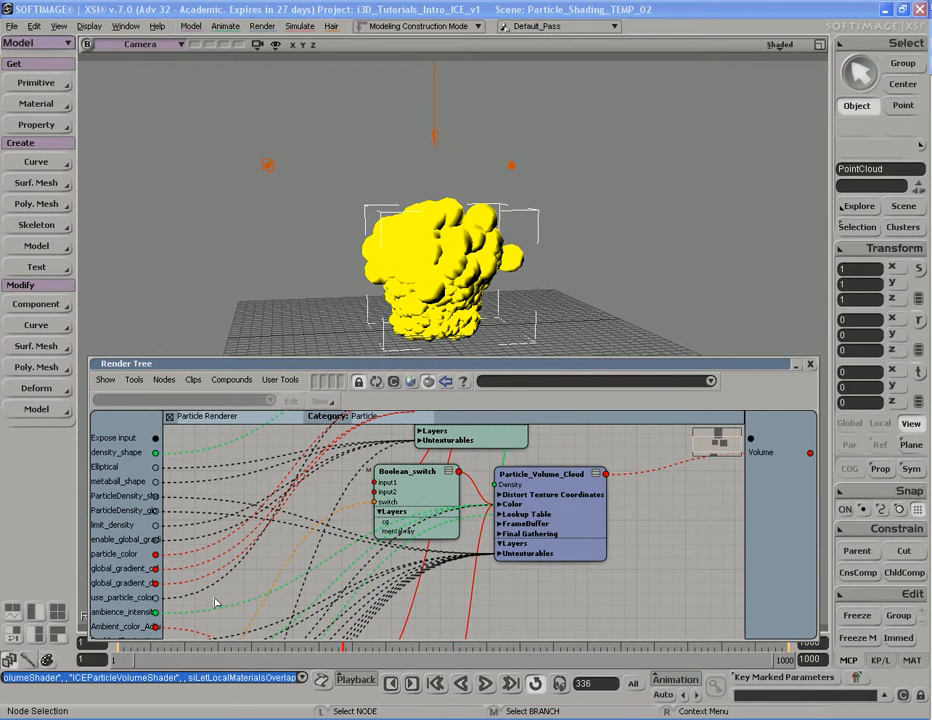
key("s")
middle_click_drag(456, 537, 389, 560)
left_click_drag(383, 576, 380, 605)
left_click_drag(385, 522, 382, 463)
mouse_move(384, 557)
left_mouse_down()
mouse_move(386, 480)
mouse_move(387, 541)
left_mouse_up()
left_click_drag(388, 489, 387, 528)
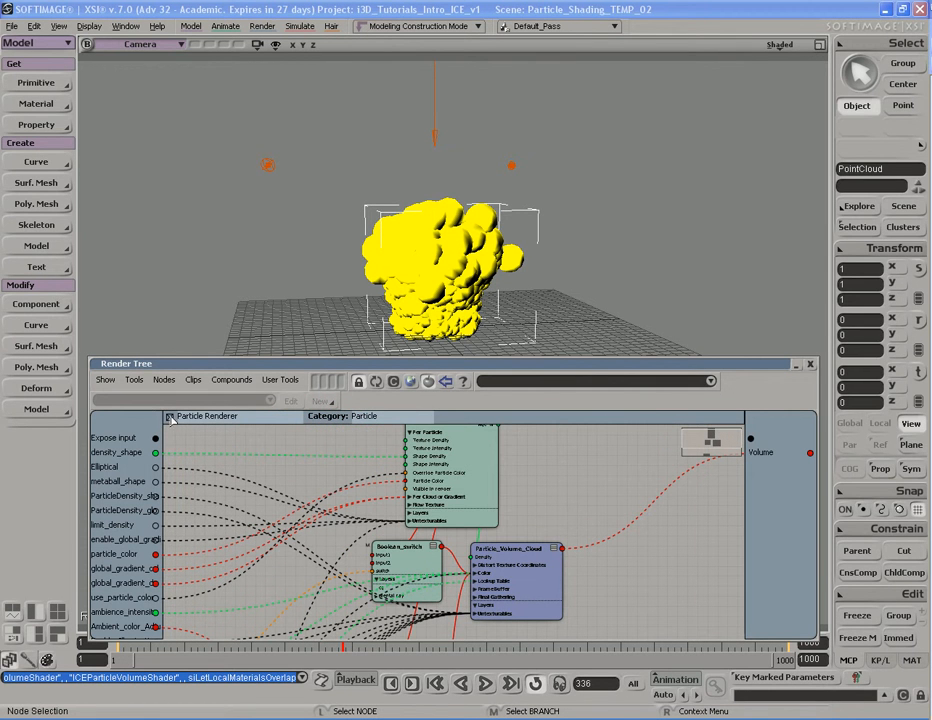
left_click(170, 417)
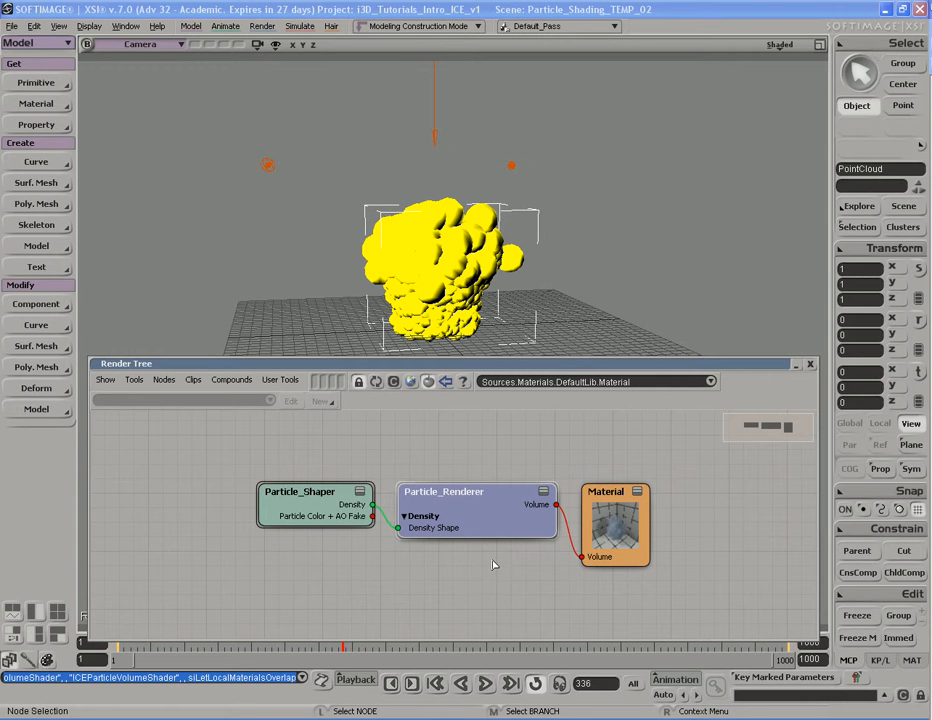
Examine the Irregular, Cell and Multi_Math nodes inside the Particle_Shaper compound, and return to the material network.
mouse_move(490, 528)
mouse_move(310, 519)
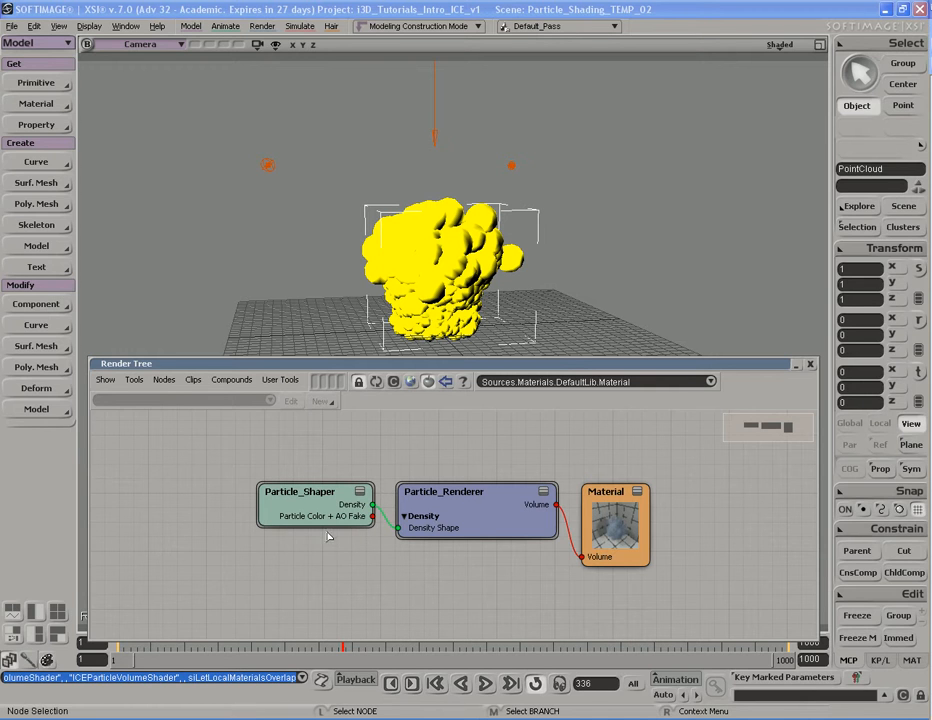
mouse_move(264, 502)
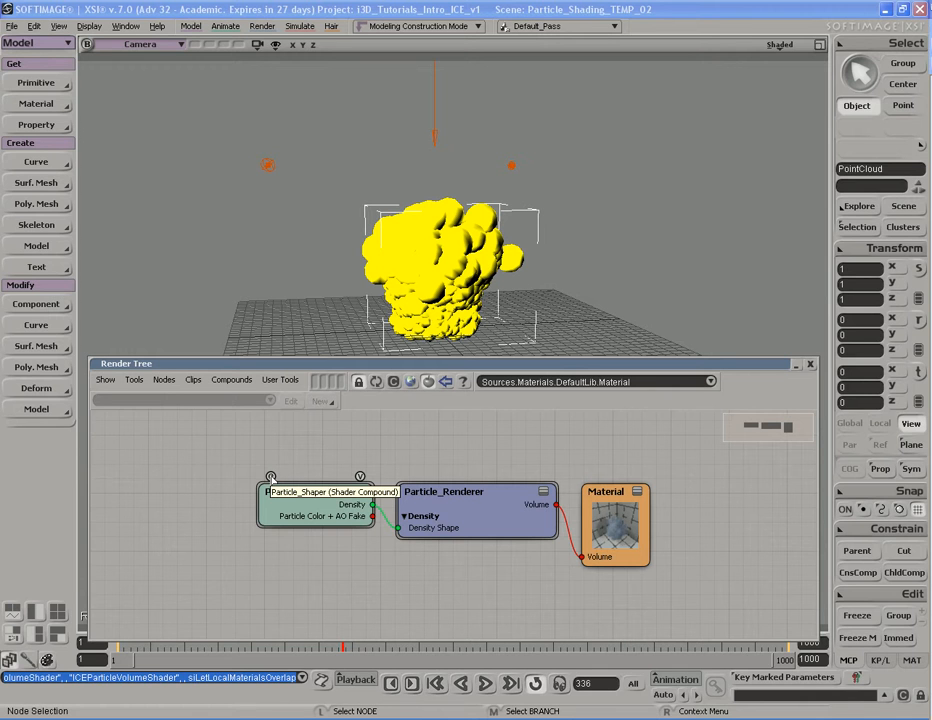
left_click(270, 478)
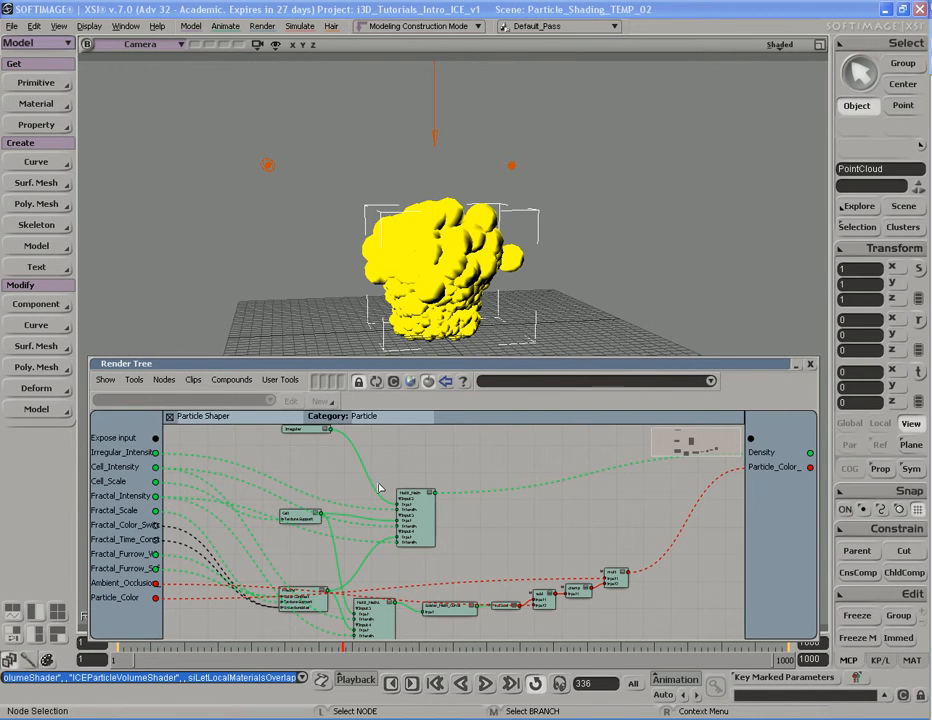
scroll(464, 535, "up", 4)
key("s")
left_click_drag(341, 497, 486, 567)
scroll(437, 564, "down", 6)
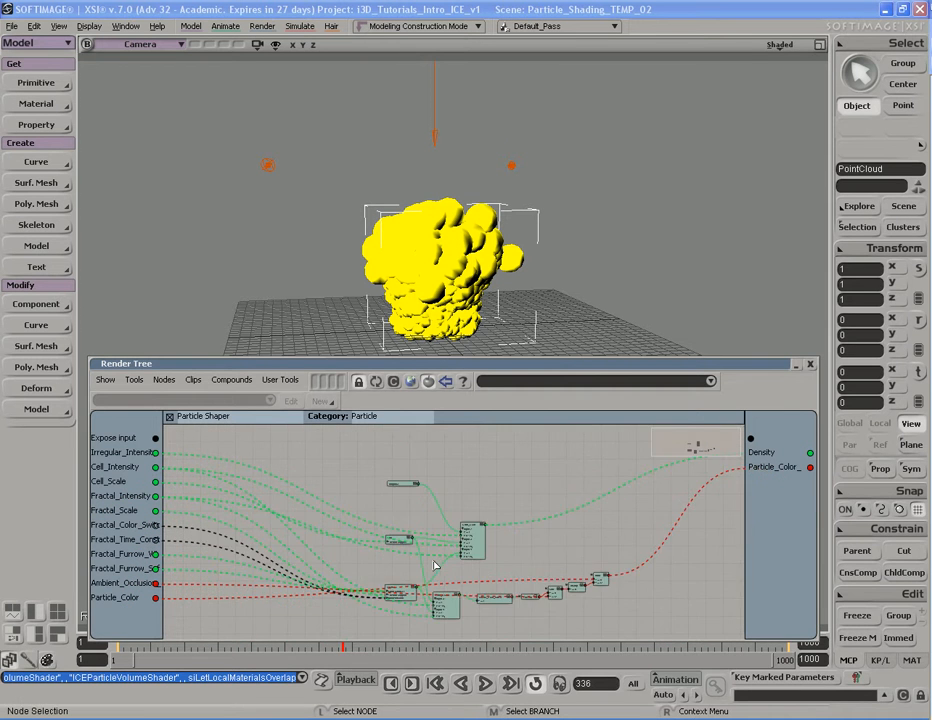
key("s")
left_click_drag(505, 536, 505, 524)
middle_click_drag(505, 524, 370, 542)
left_click_drag(512, 520, 407, 533)
scroll(407, 533, "up", 2)
key("s")
left_click_drag(348, 543, 481, 543)
left_click_drag(351, 517, 449, 599)
mouse_move(435, 478)
left_mouse_down()
mouse_move(434, 556)
mouse_move(430, 500)
left_mouse_up()
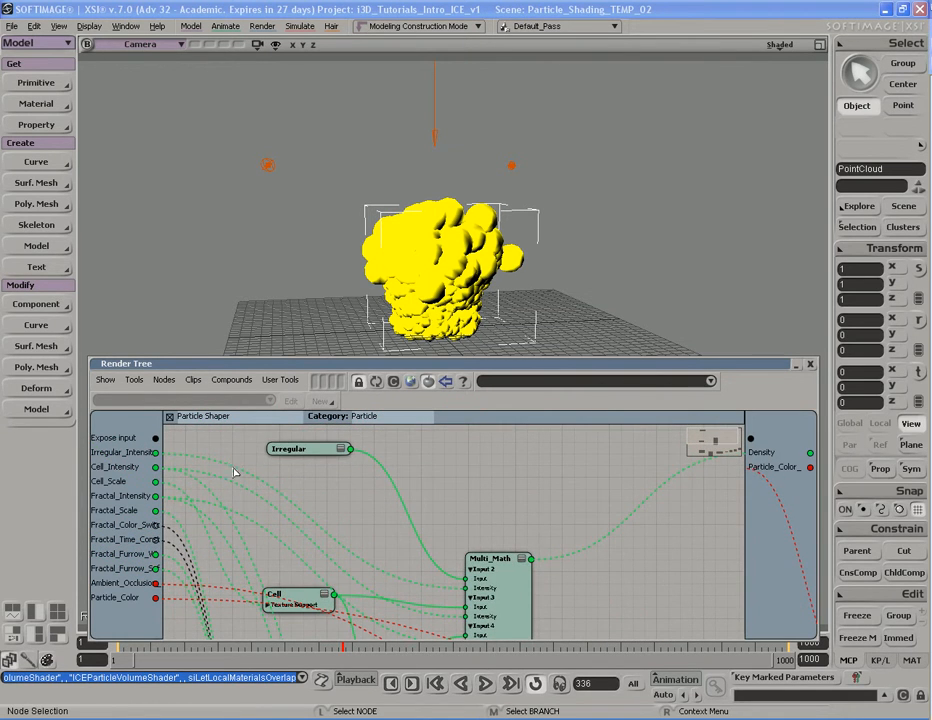
left_click(171, 418)
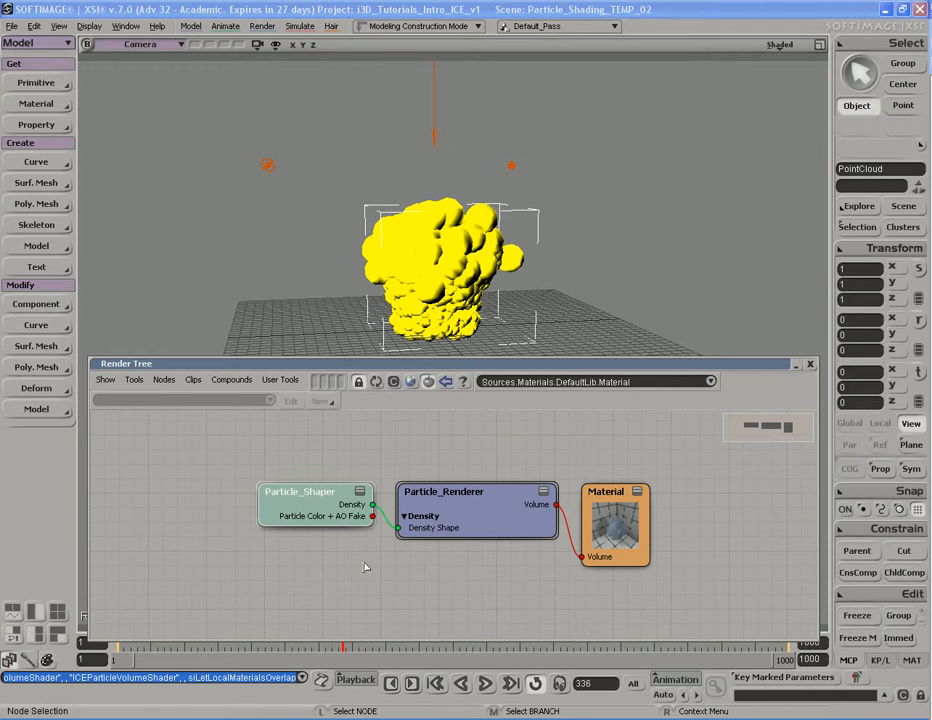
key("s")
left_click_drag(456, 566, 420, 566)
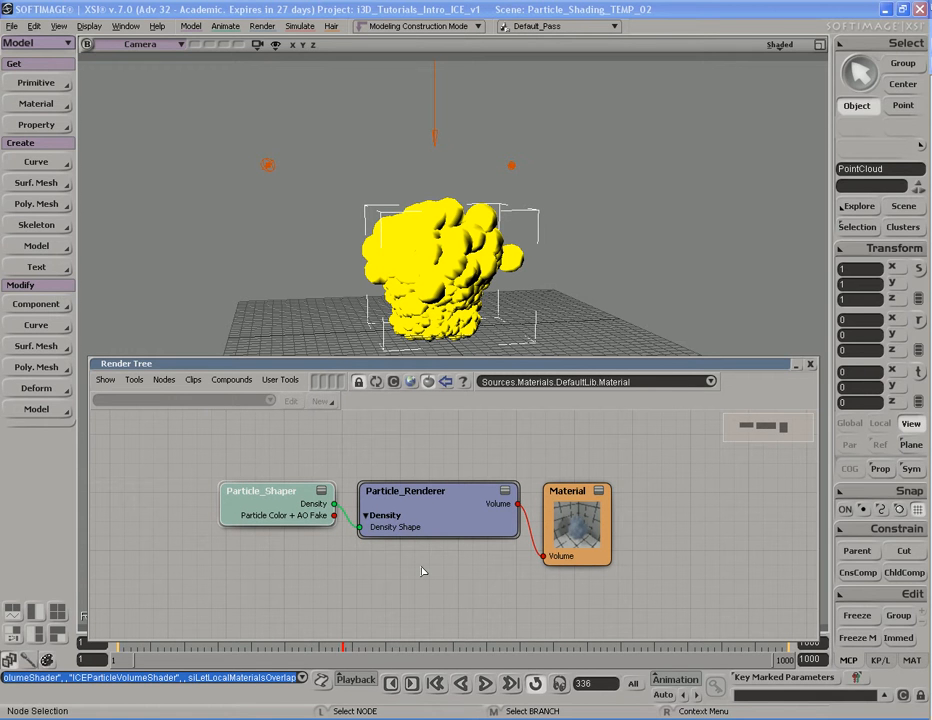
left_click(40, 104)
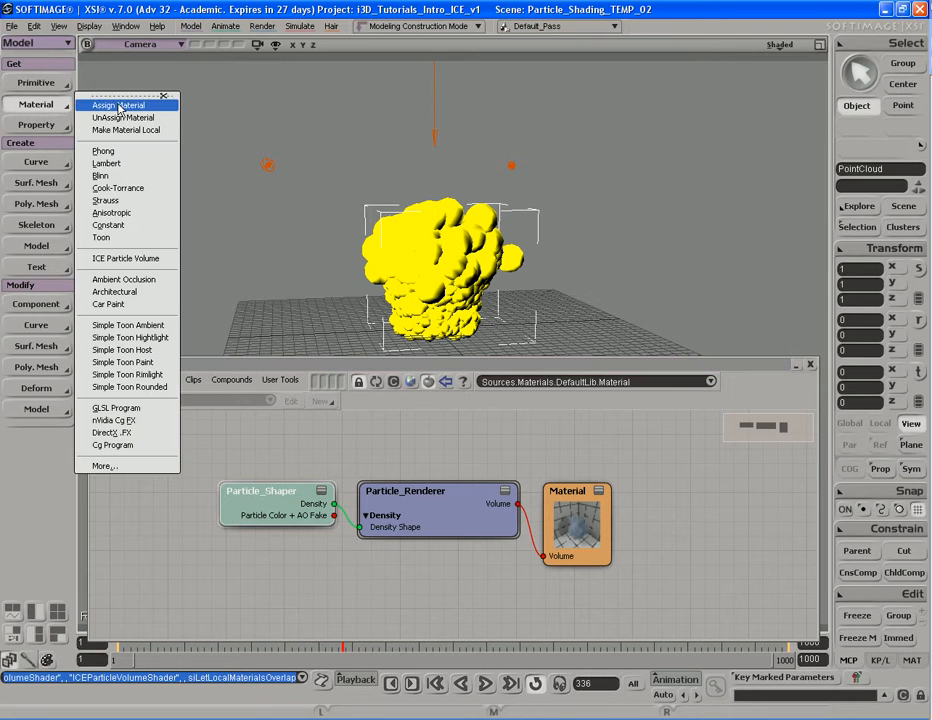
left_click(286, 437)
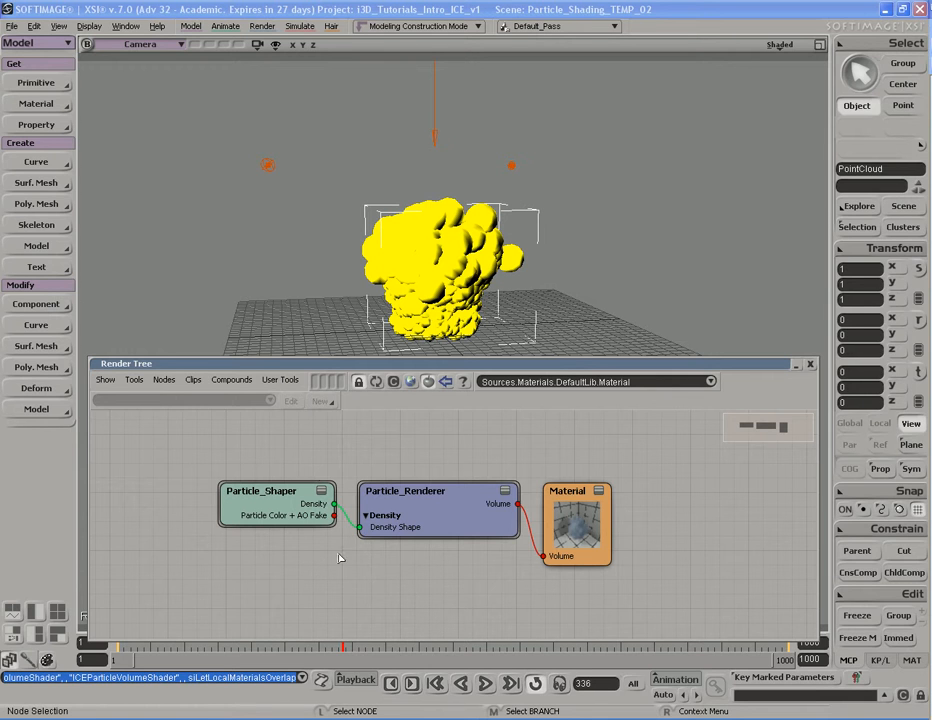
Open the Particle_Renderer node's properties and review its density, particle color, volume color and volume rendering settings.
double_click(438, 524)
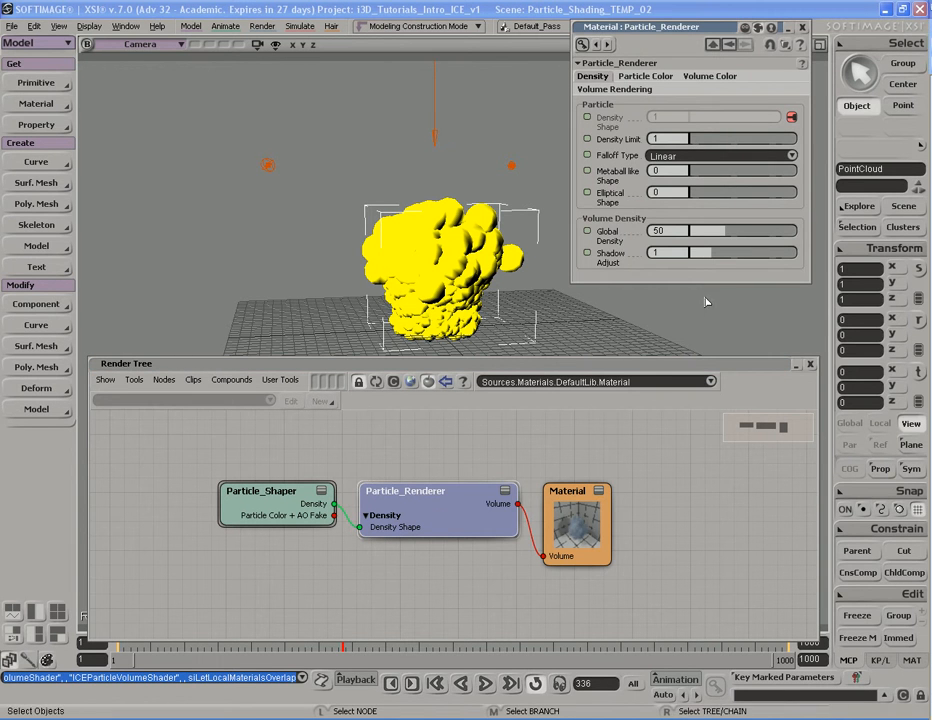
left_click_drag(673, 30, 669, 75)
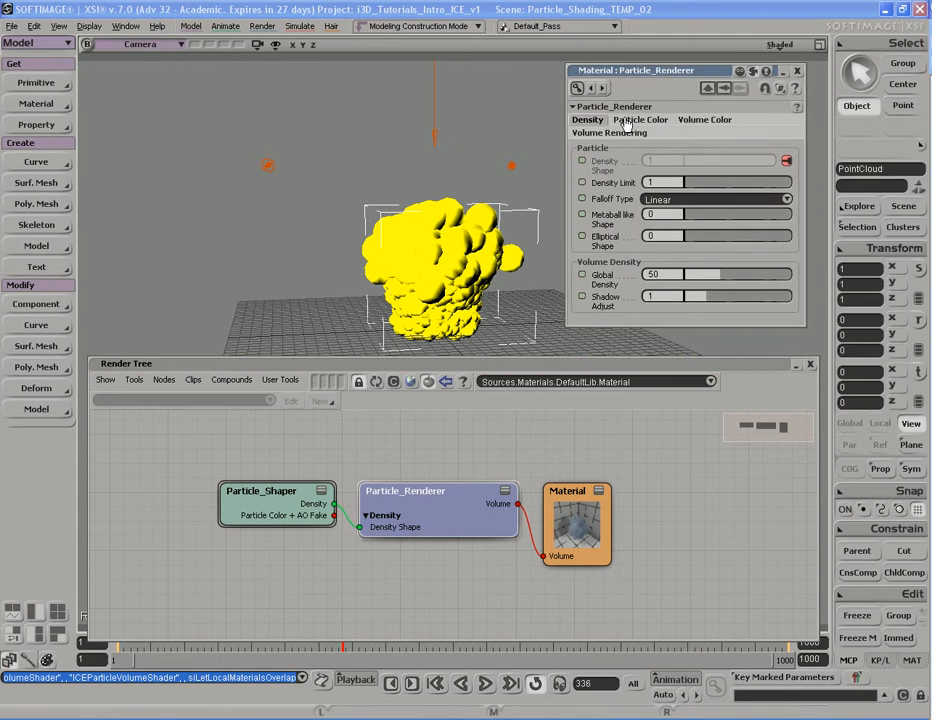
left_click(629, 133)
left_click(692, 120)
left_click(626, 132)
left_click(588, 121)
left_click(640, 120)
left_click(705, 120)
left_click(640, 120)
left_click(588, 120)
left_click(643, 121)
left_click(590, 120)
left_click(636, 122)
left_click(630, 134)
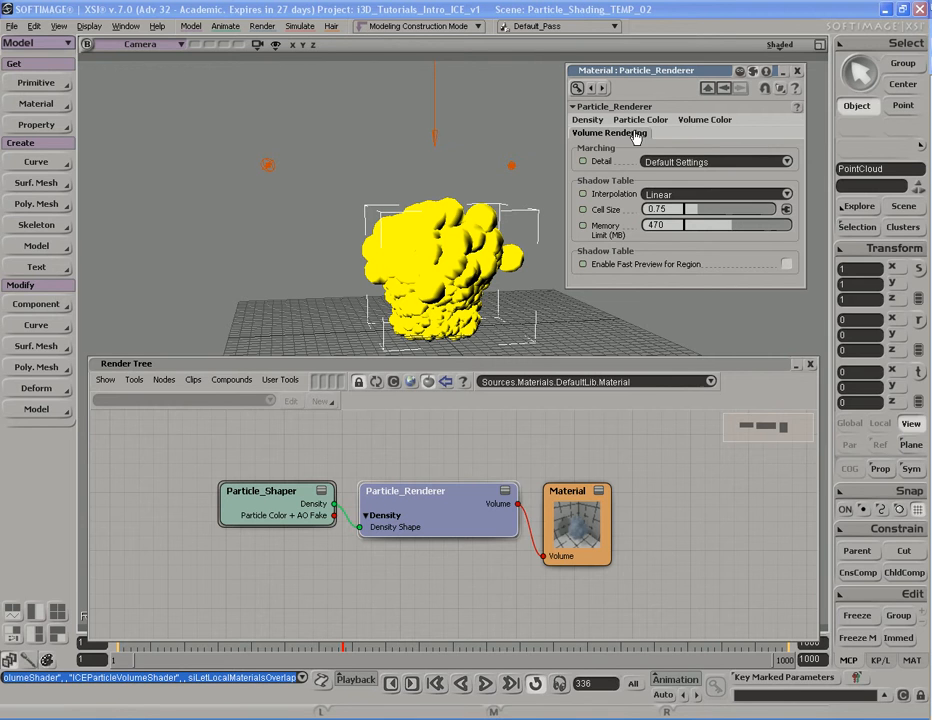
left_click(589, 121)
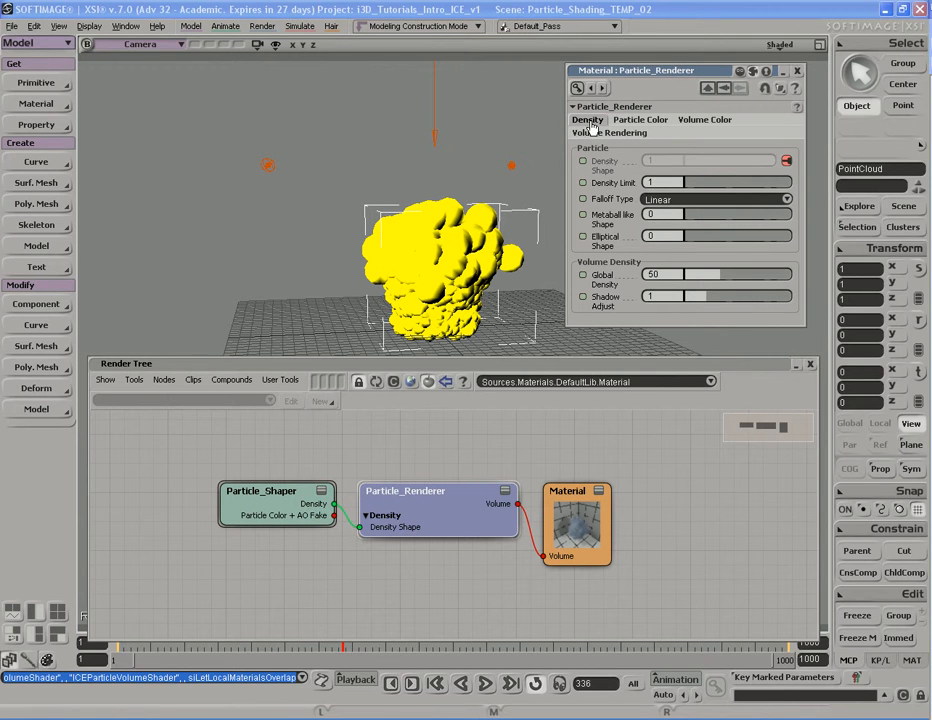
left_click(637, 121)
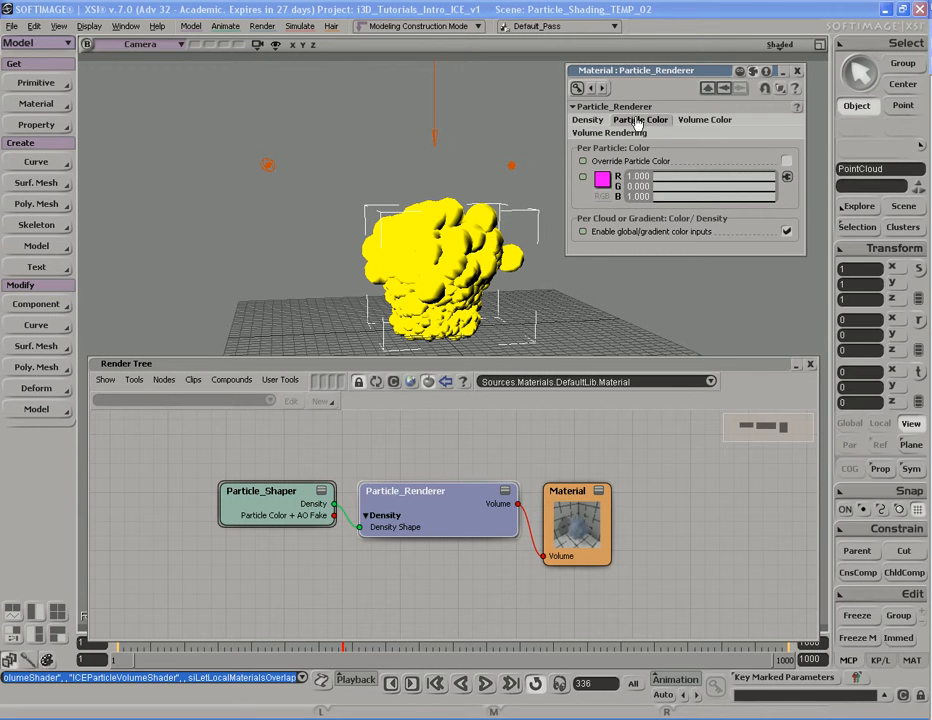
Set the Ambience Intensity in Particle_Renderer's volume color settings to 0.
left_click(703, 121)
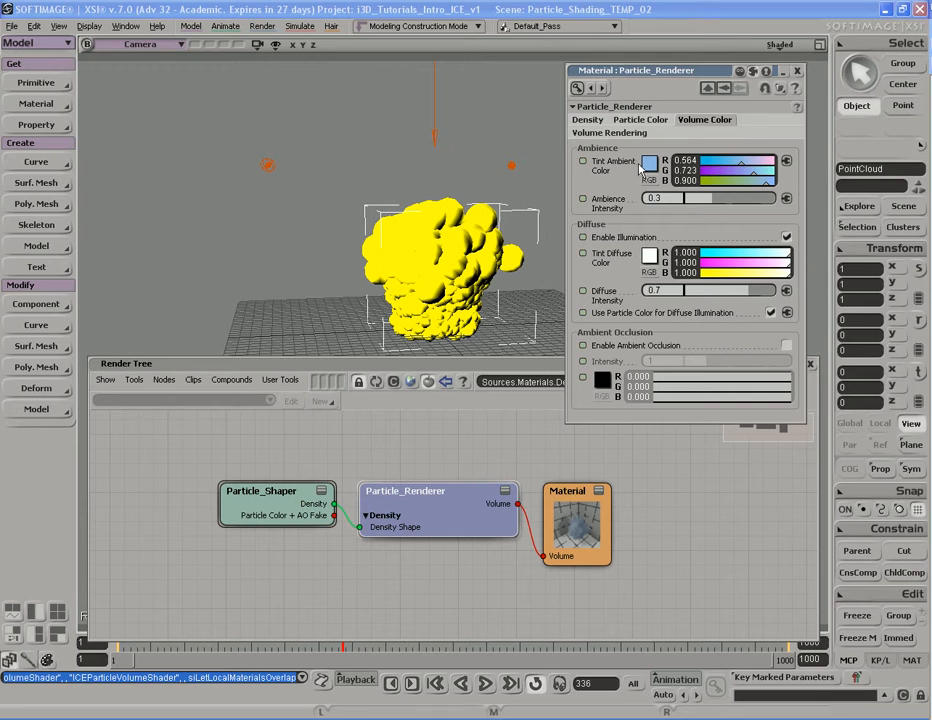
left_click_drag(709, 198, 682, 198)
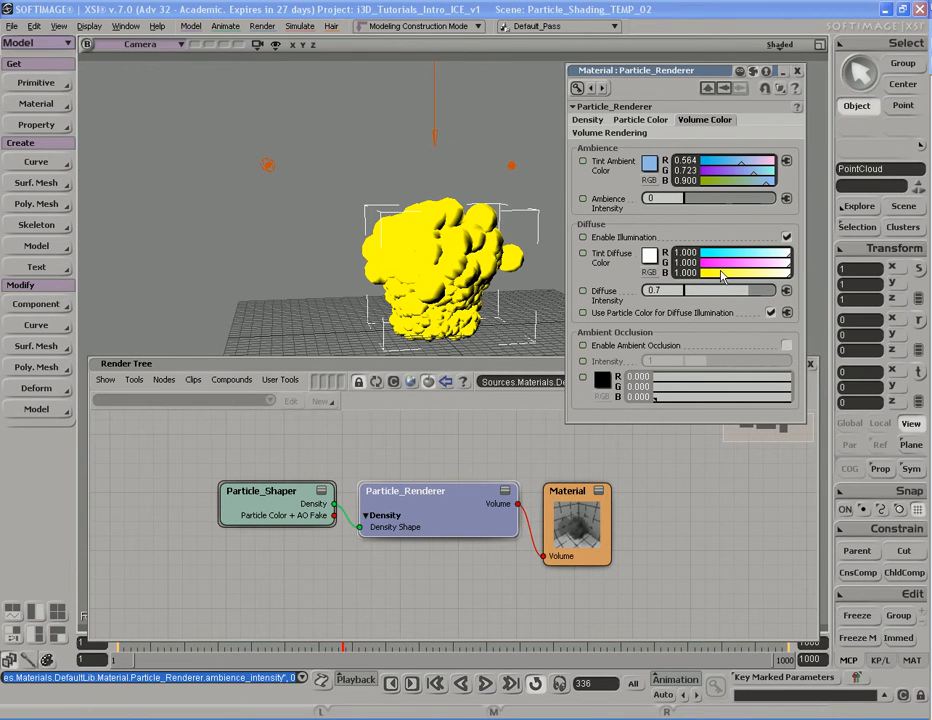
Set the marching Detail in Particle_Renderer's volume rendering settings to Low Settings.
left_click(637, 133)
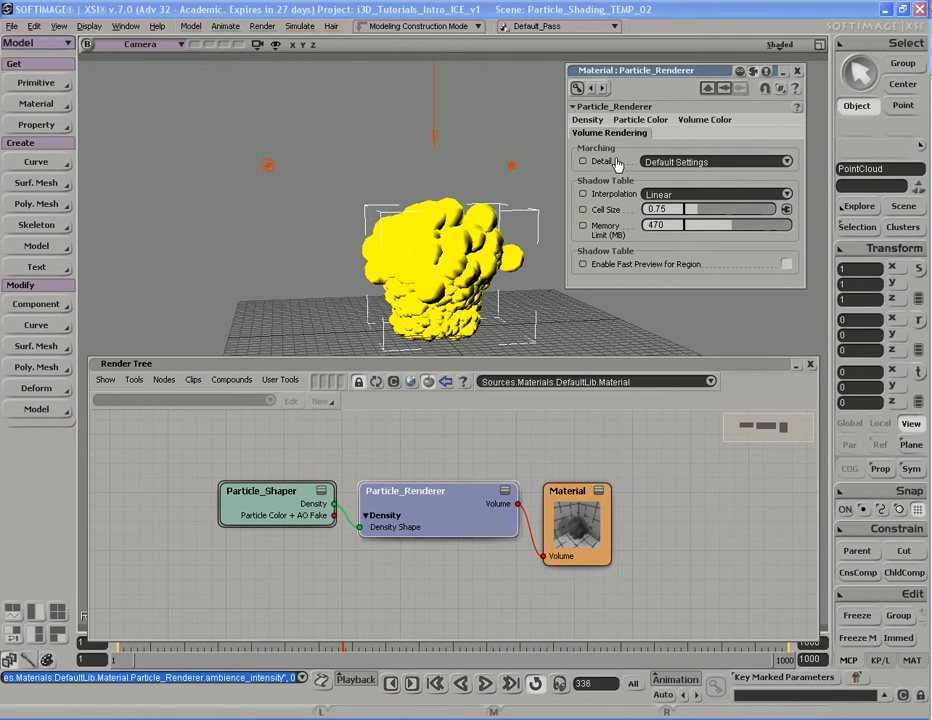
left_click(788, 163)
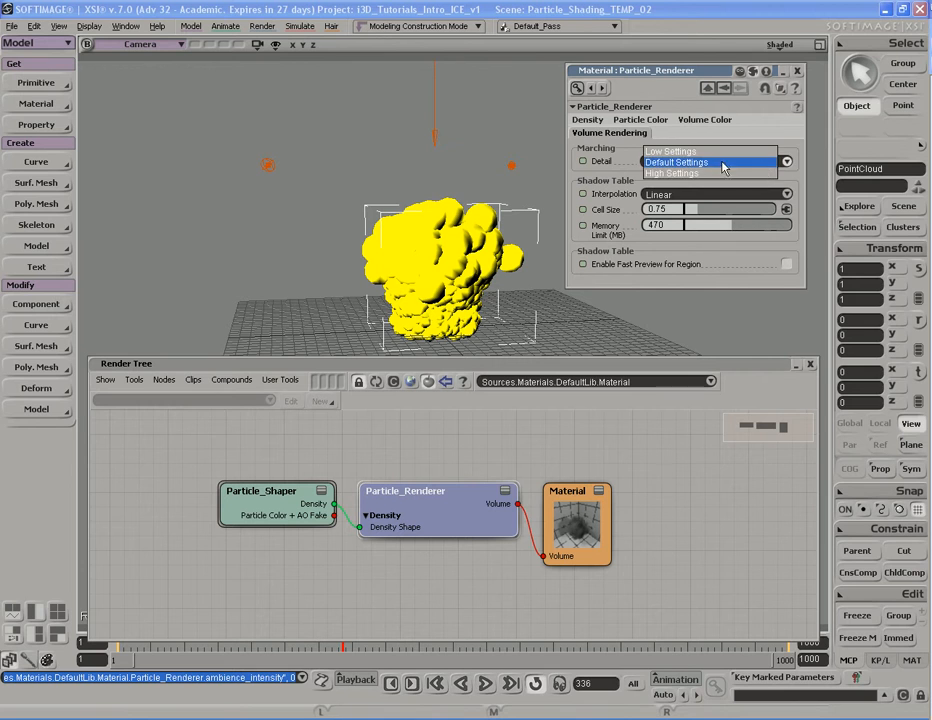
left_click(714, 162)
left_click(717, 160)
left_click(715, 153)
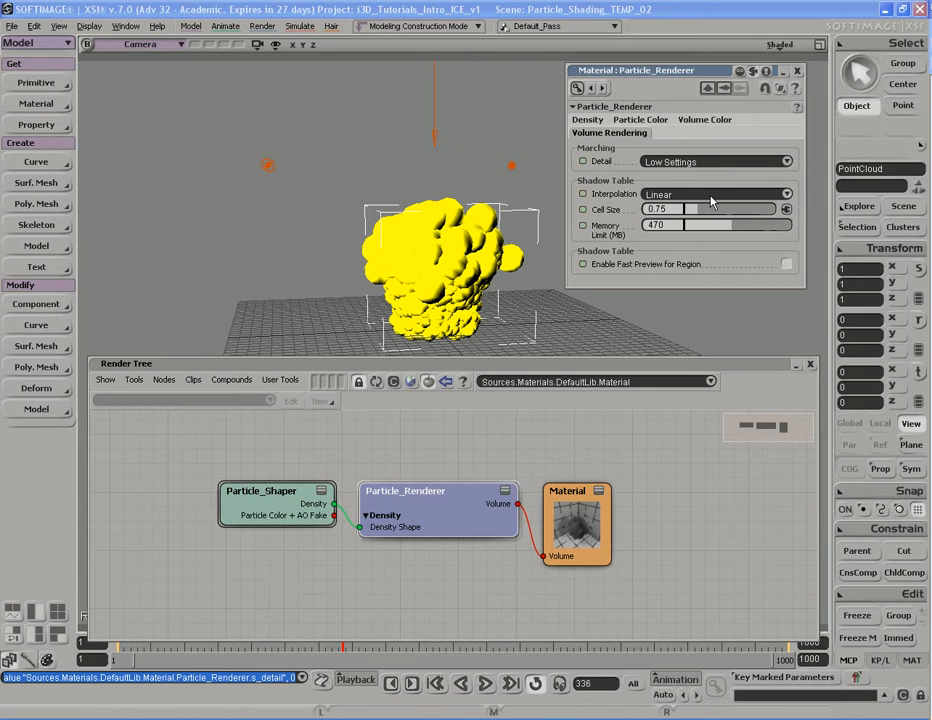
Keep the shadow table's Interpolation at Linear in Particle_Renderer and inspect its Cell Size value.
left_click(711, 196)
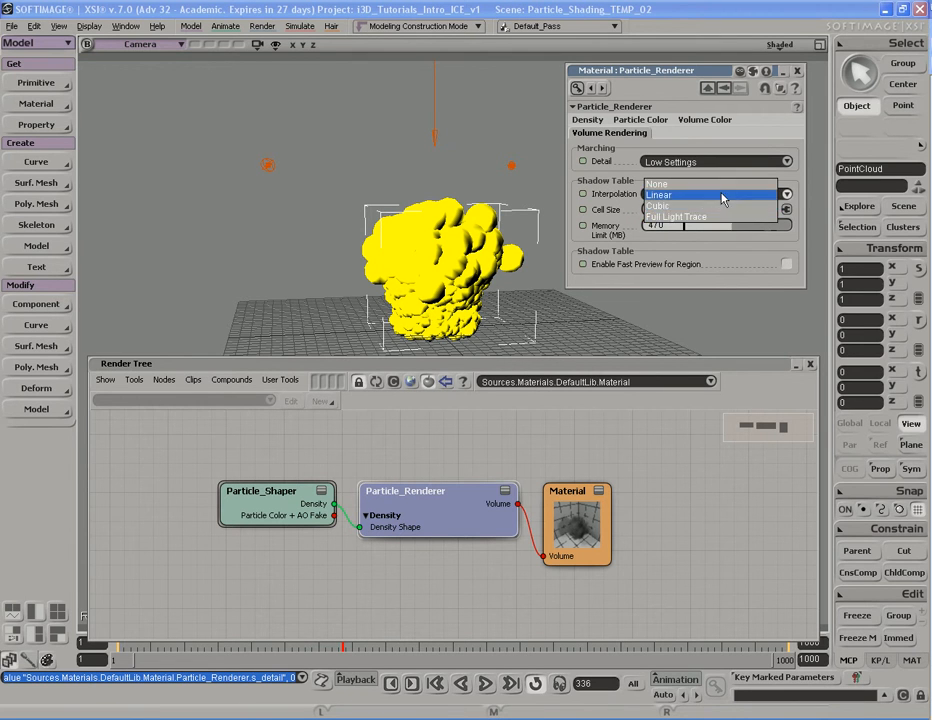
left_click(722, 195)
left_click(678, 208)
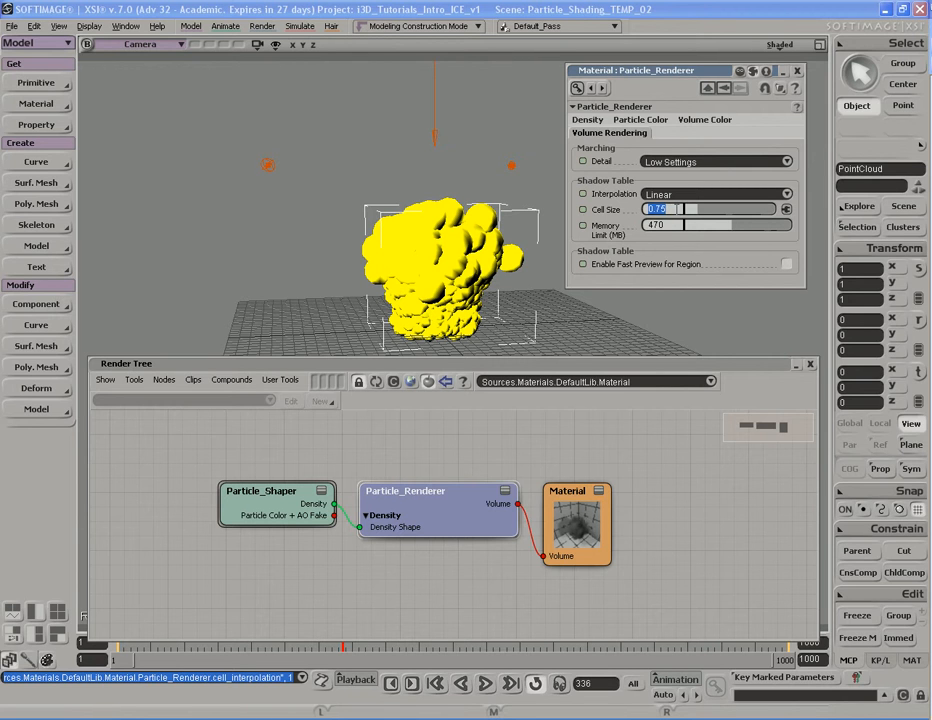
key("Tab")
Enable Fast Preview for Region, render a region around the particle cloud, and turn the fast preview off again.
left_click(787, 266)
mouse_move(330, 178)
left_mouse_down()
mouse_move(556, 350)
mouse_move(541, 346)
left_mouse_up()
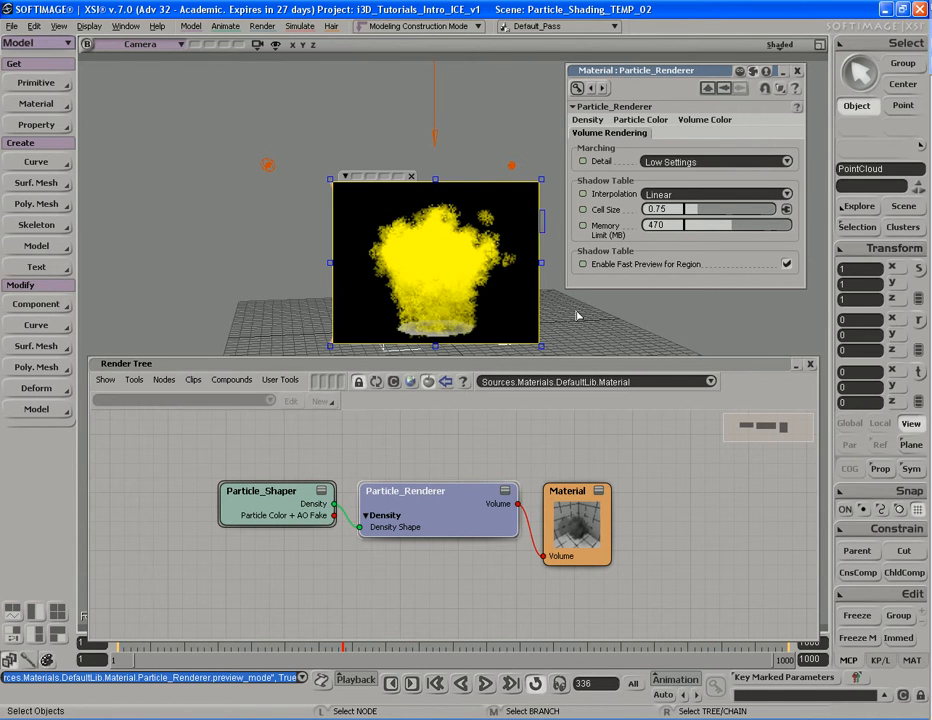
left_click(787, 264)
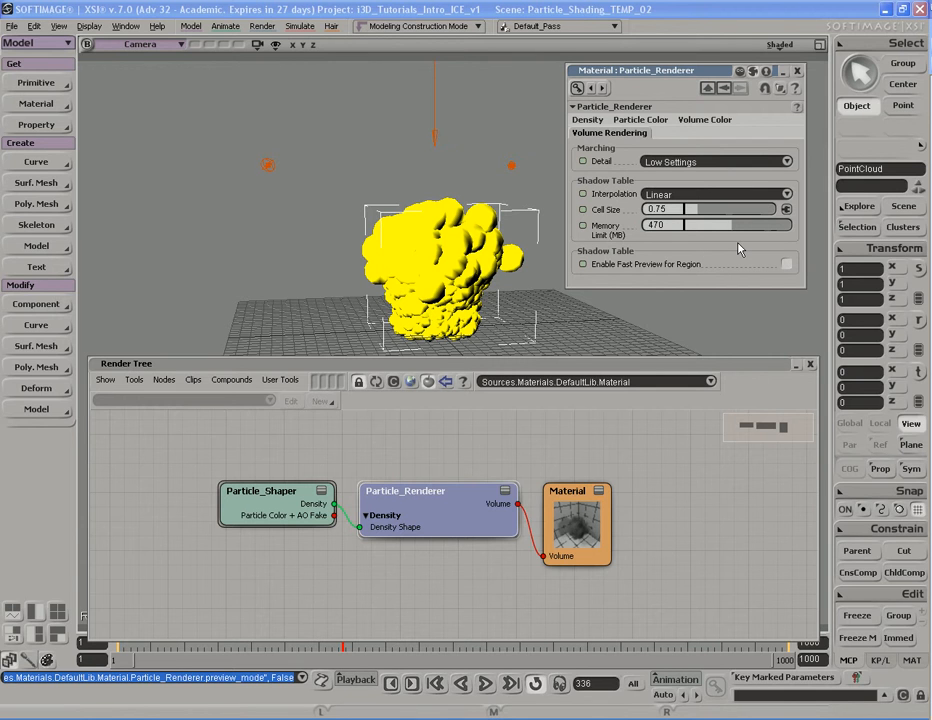
Review the shadow table's interpolation modes, Cell Size and Memory Limit in Particle_Renderer.
left_click(706, 197)
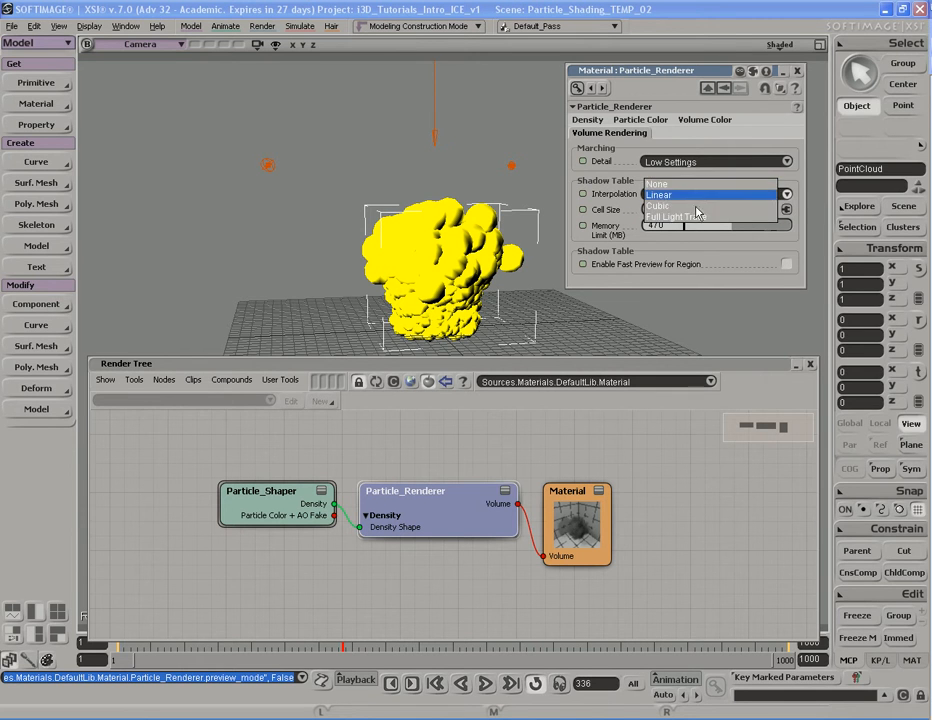
left_click(697, 197)
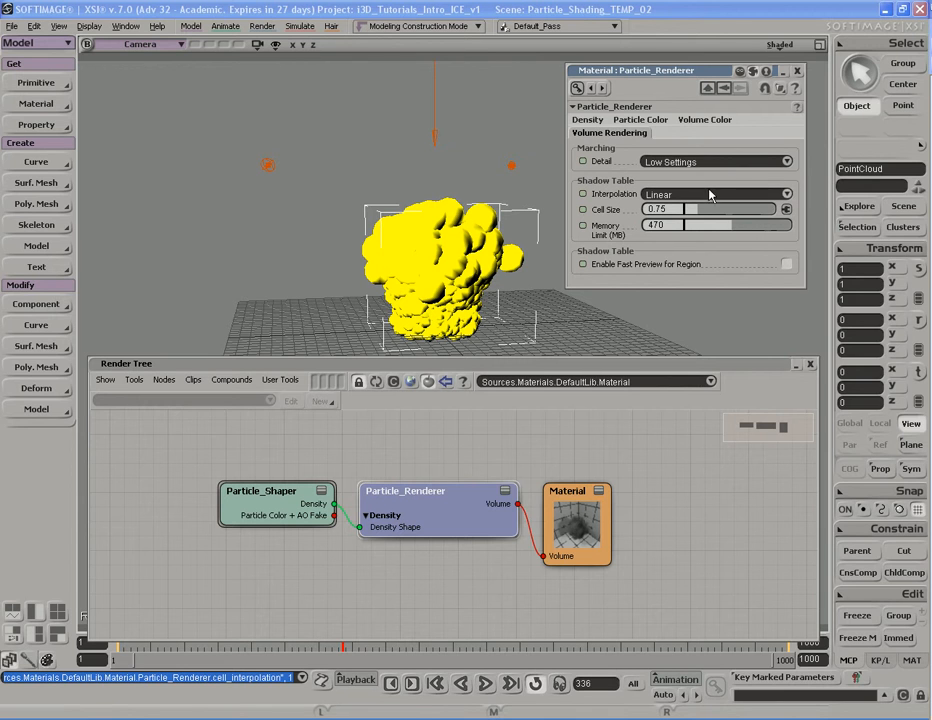
left_click(709, 195)
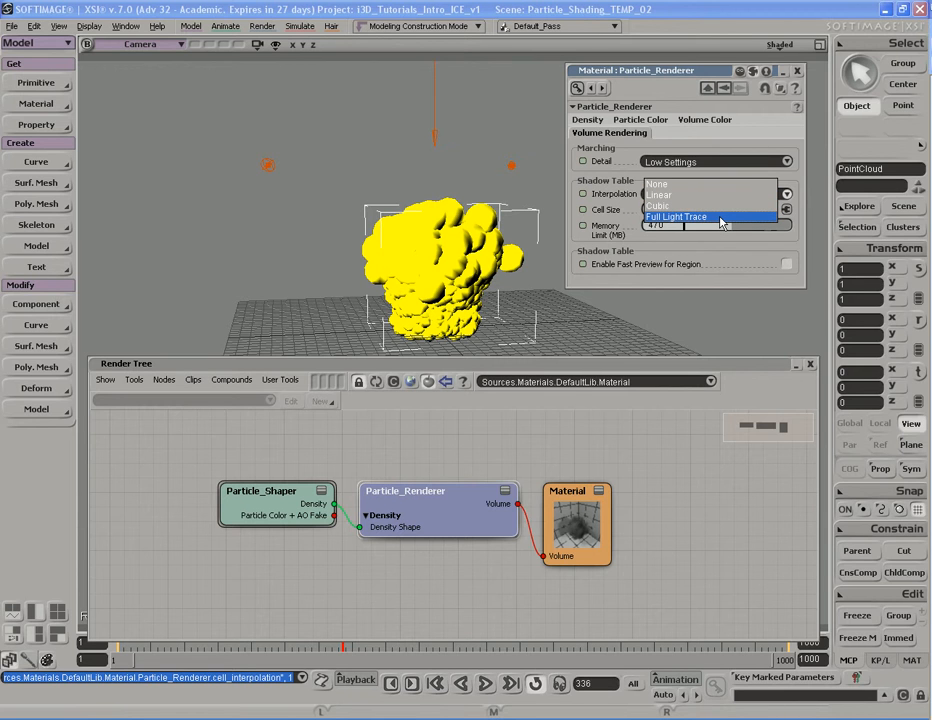
left_click(719, 195)
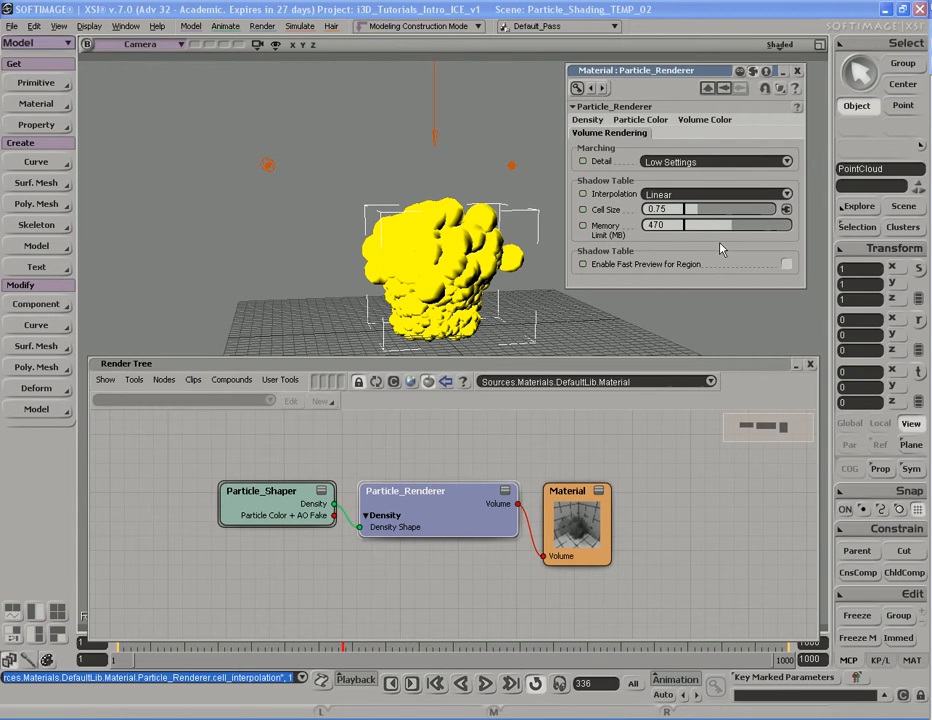
left_click(678, 209)
left_click(681, 225)
Compare the particle cloud's region render with Fast Preview for Region enabled and disabled, and close the Particle_Renderer properties.
left_click(787, 266)
key("q")
left_click_drag(350, 180, 536, 342)
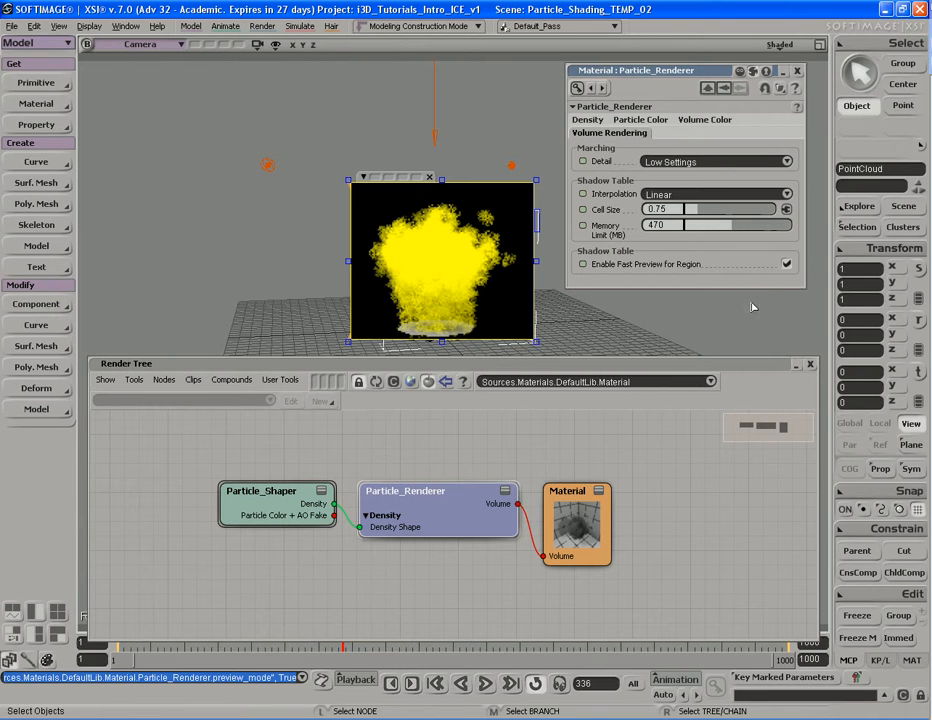
left_click(787, 265)
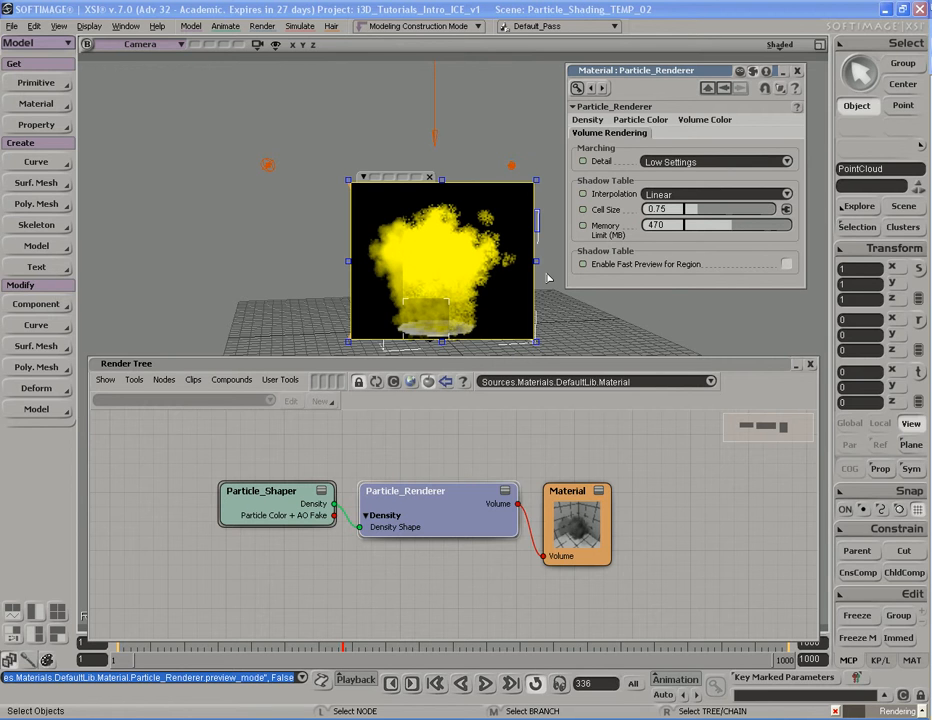
key("q")
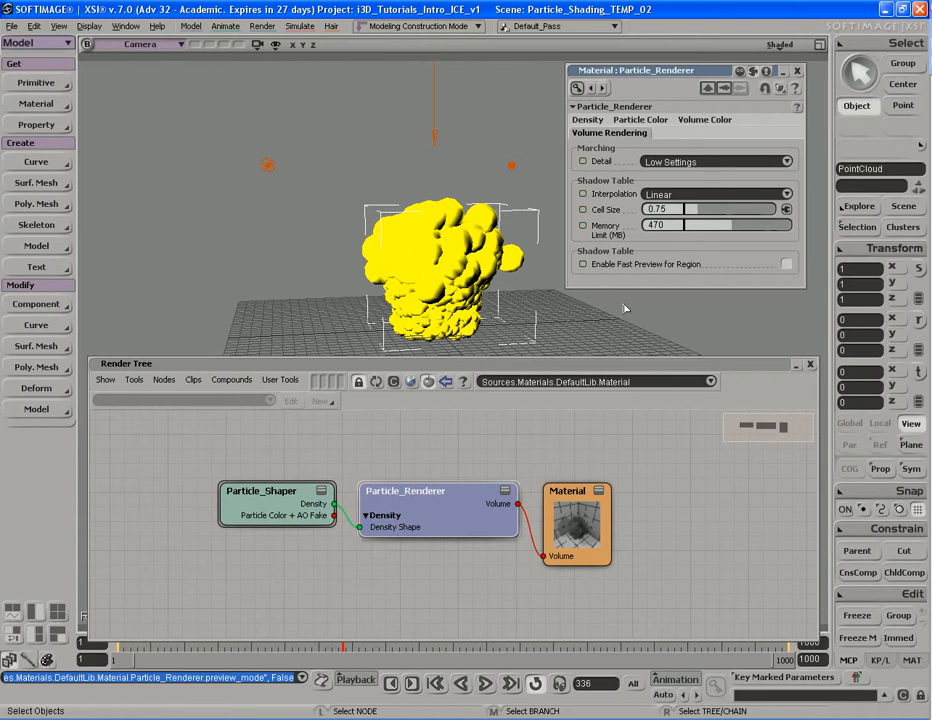
left_click(797, 71)
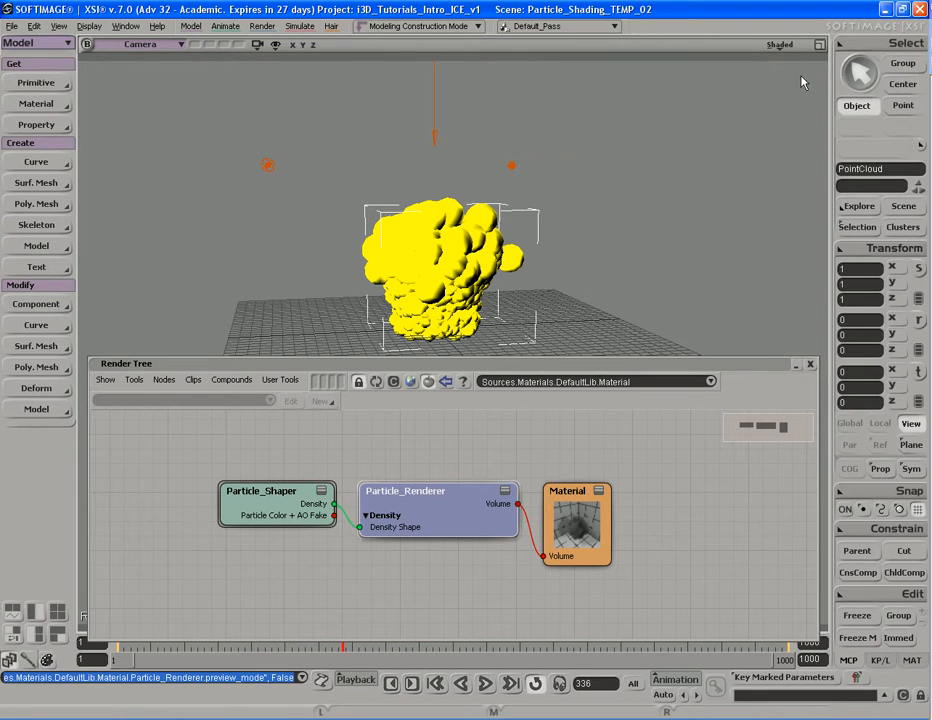
Open the Particle_Shaper properties and examine its irregular shape, cell shape, fractal shape and AO fake settings.
double_click(283, 511)
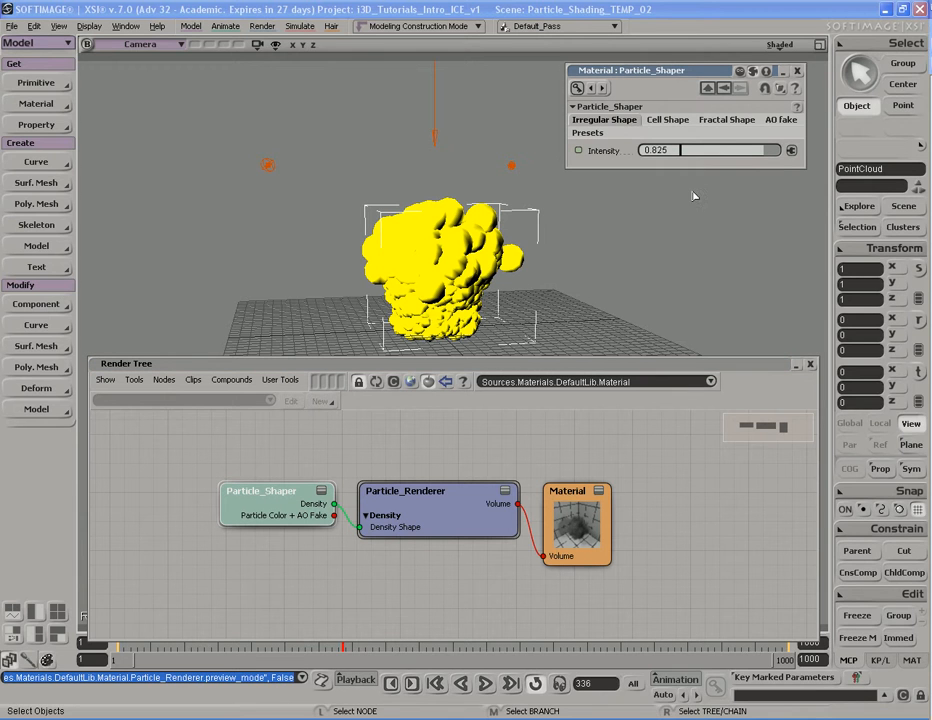
left_click(668, 121)
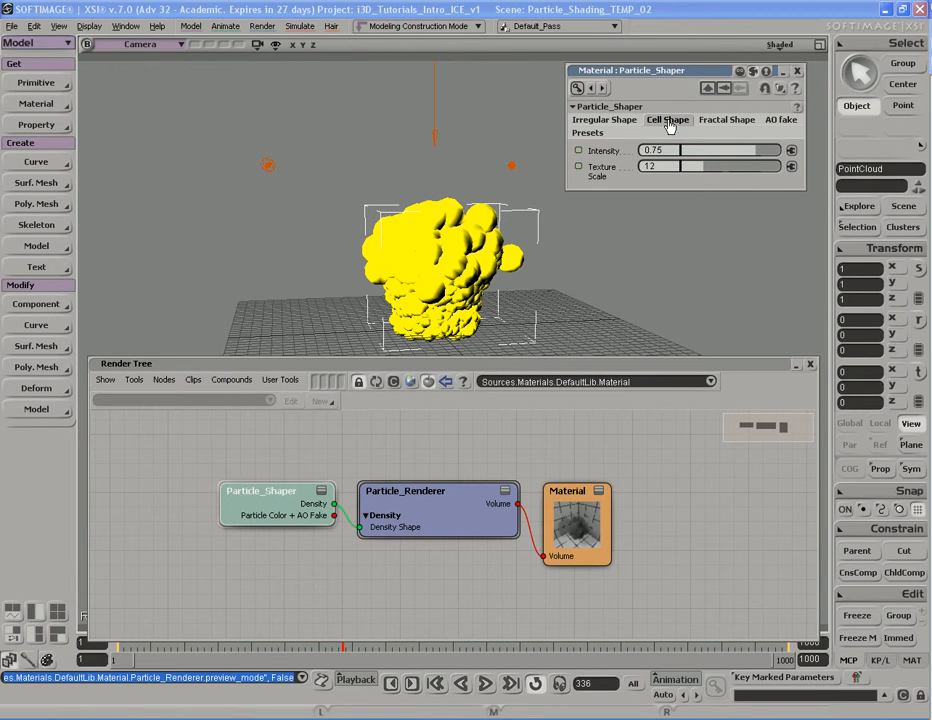
left_click(729, 121)
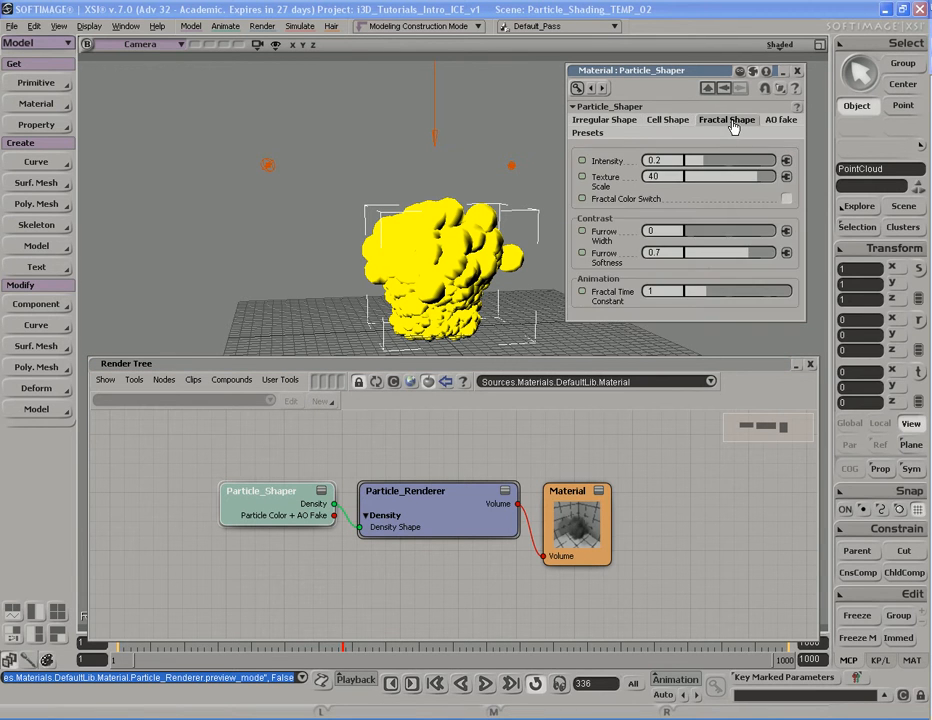
left_click(668, 121)
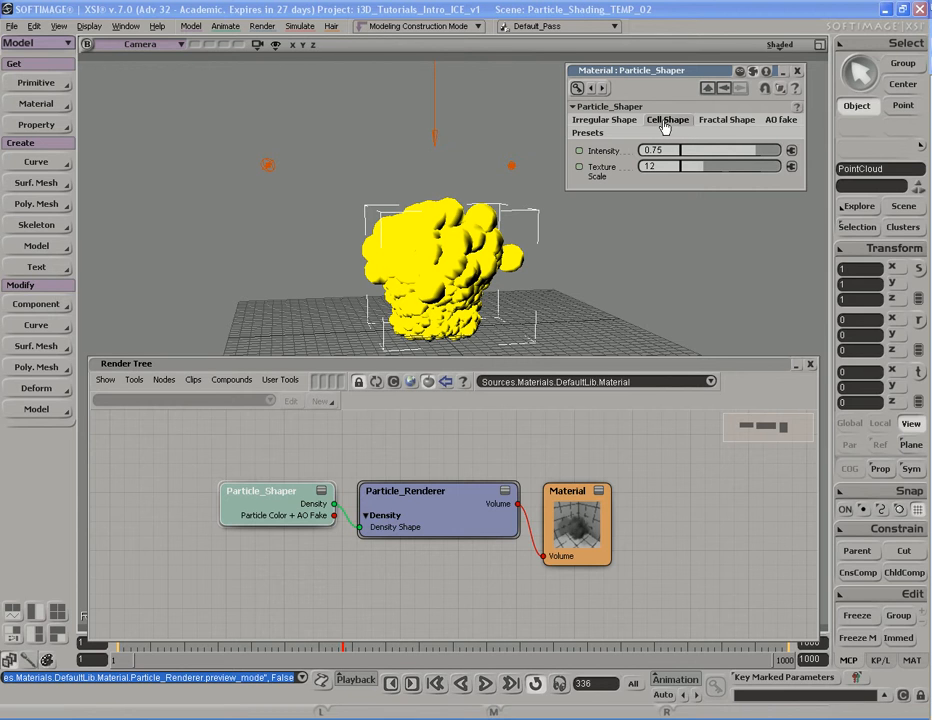
left_click(714, 121)
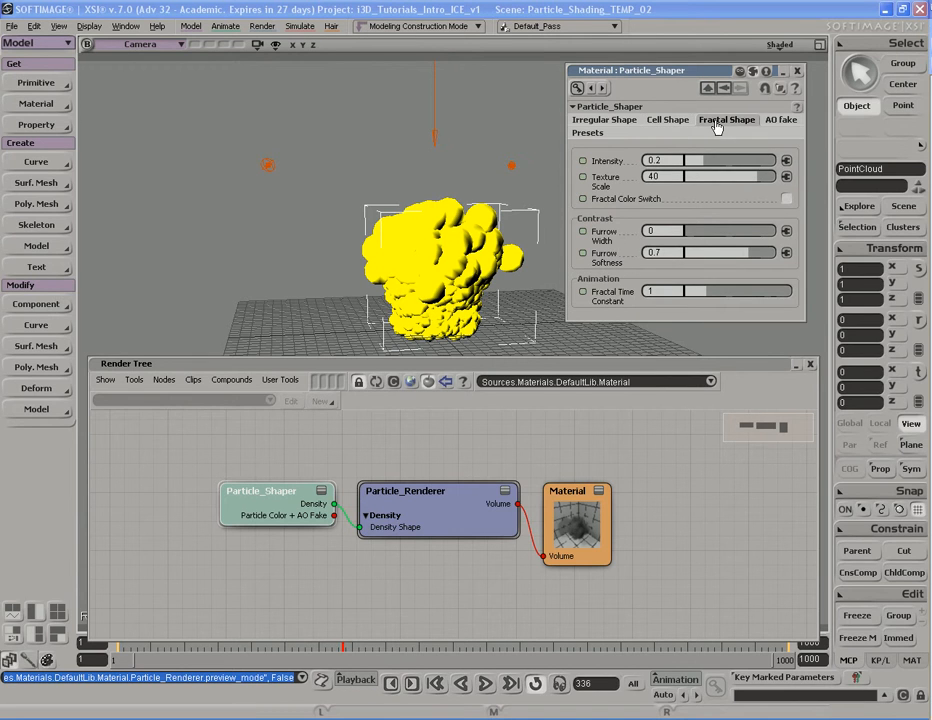
left_click(668, 121)
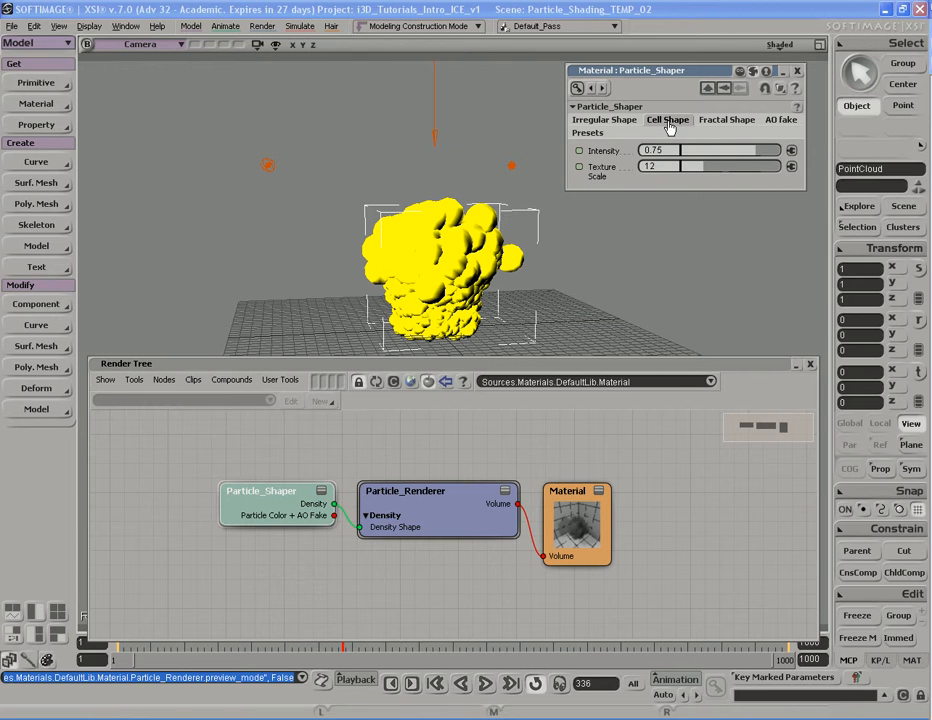
left_click(722, 121)
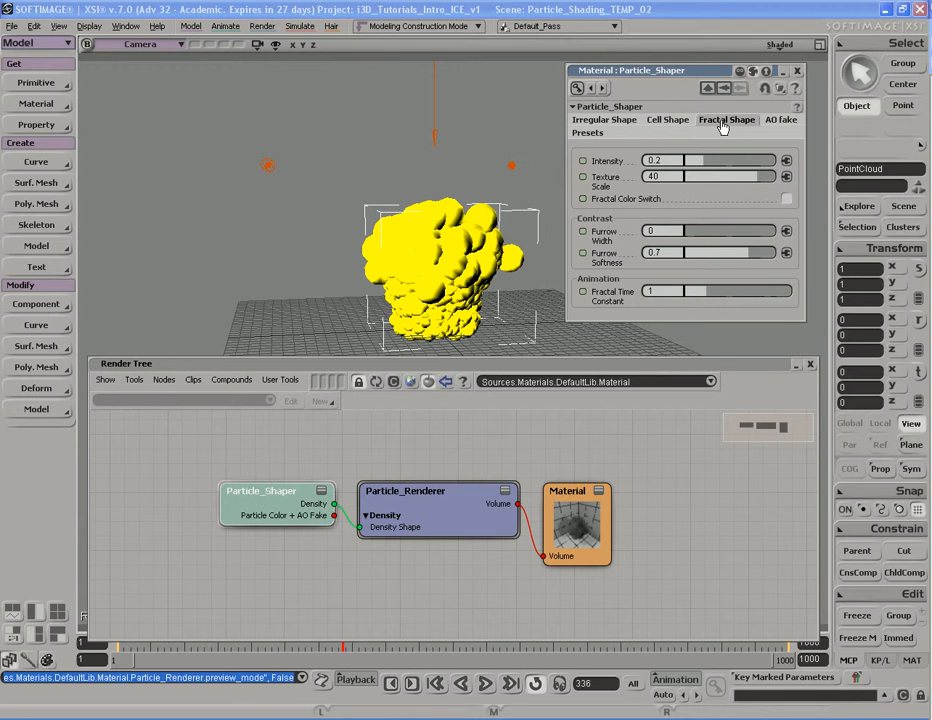
left_click(681, 120)
left_click(729, 119)
left_click(781, 120)
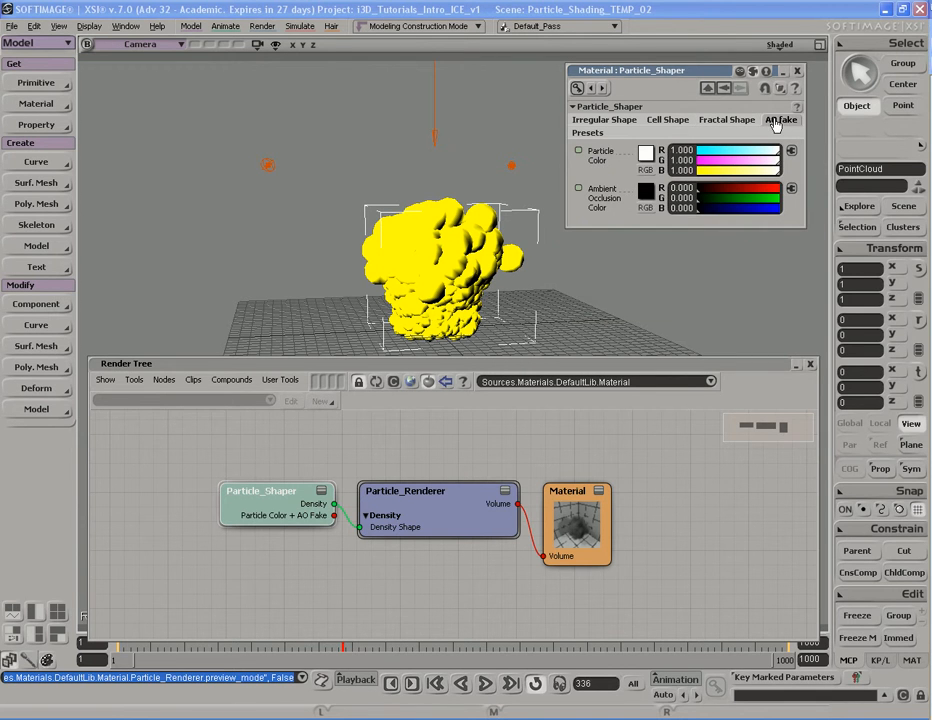
Apply the Fluffy preset to Particle_Shaper and render a region around the particle cloud.
left_click(605, 132)
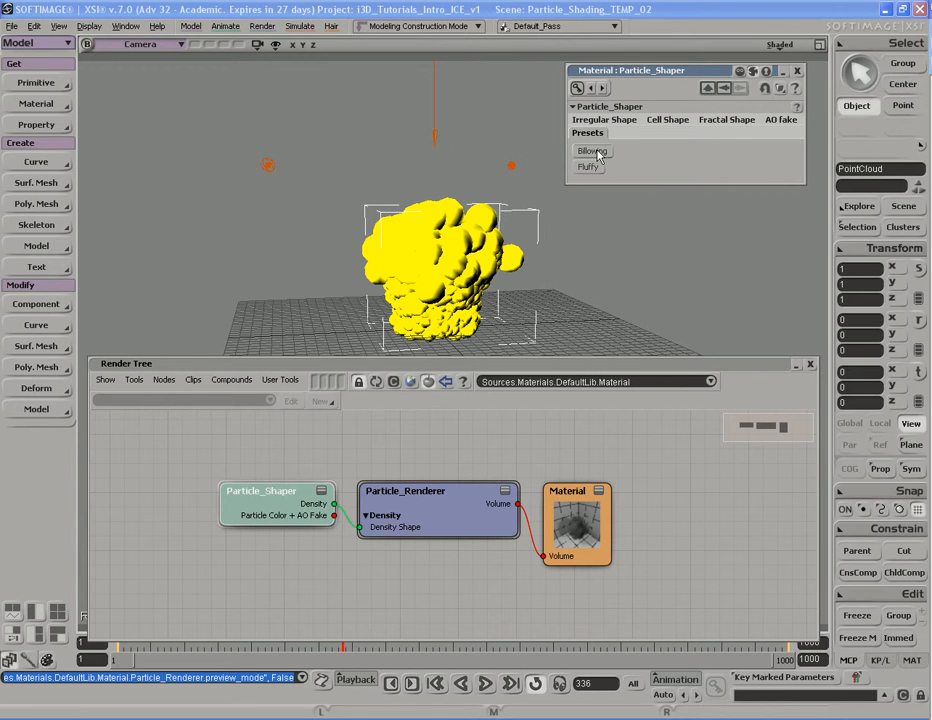
left_click(590, 167)
key("q")
left_click_drag(341, 184, 538, 351)
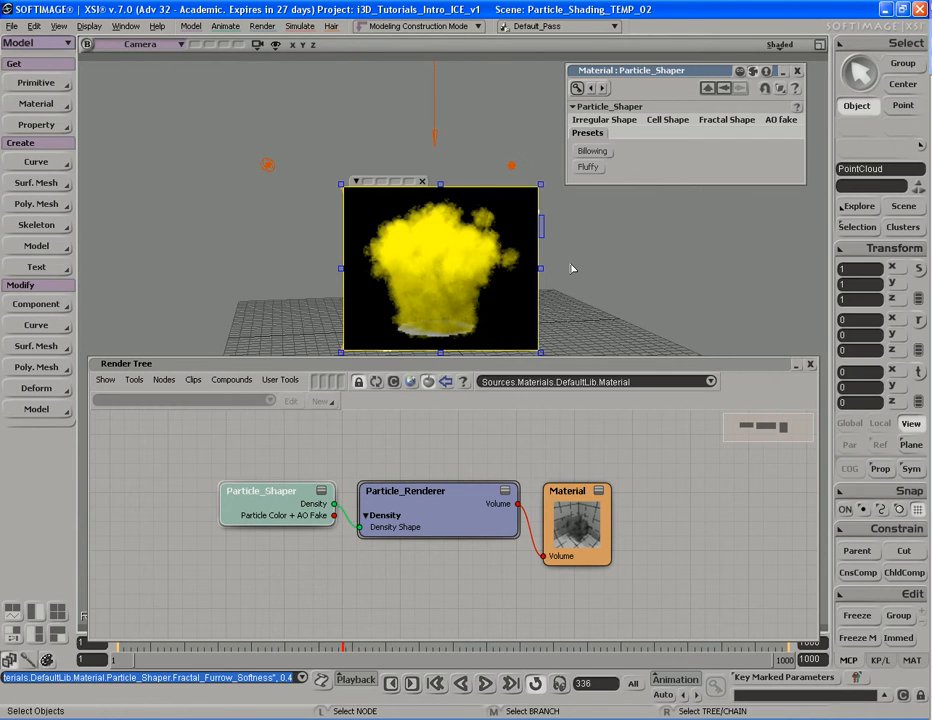
Apply the Billowing preset to Particle_Shaper, close the render region, and check the irregular shape intensity.
left_click(592, 151)
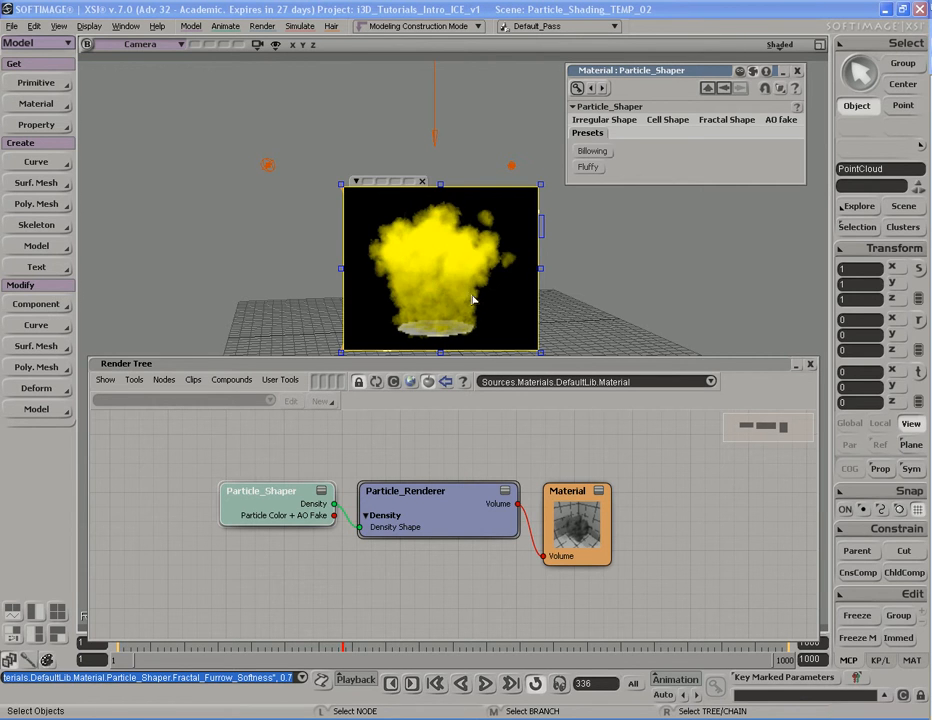
key("q")
middle_click(580, 233)
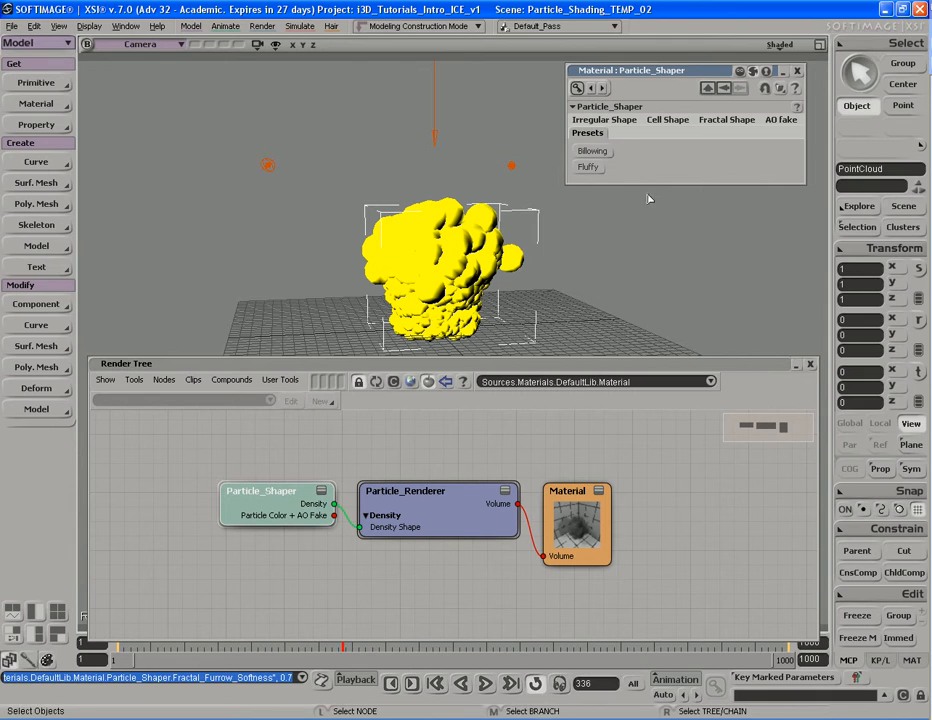
left_click(628, 122)
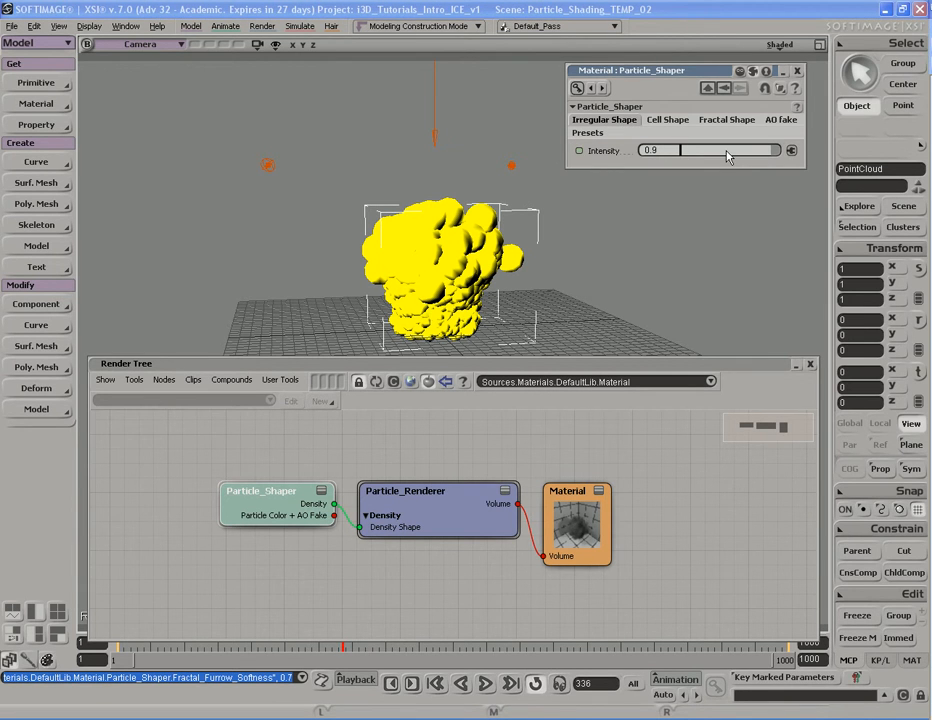
Set Particle_Shaper back to the Fluffy preset and check its irregular shape intensity.
left_click(588, 132)
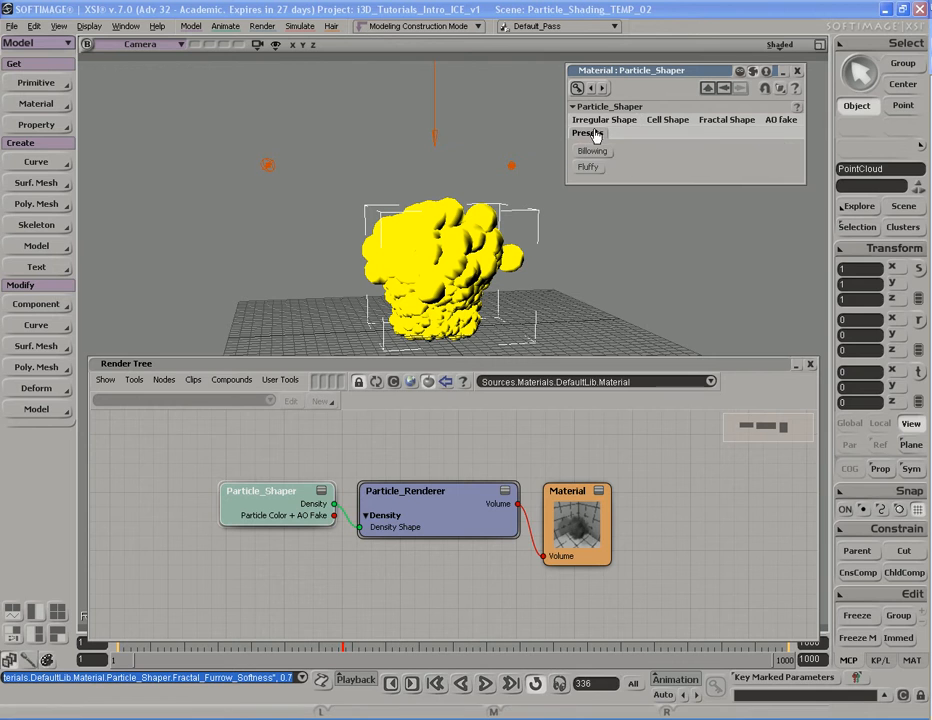
left_click(588, 167)
left_click(597, 122)
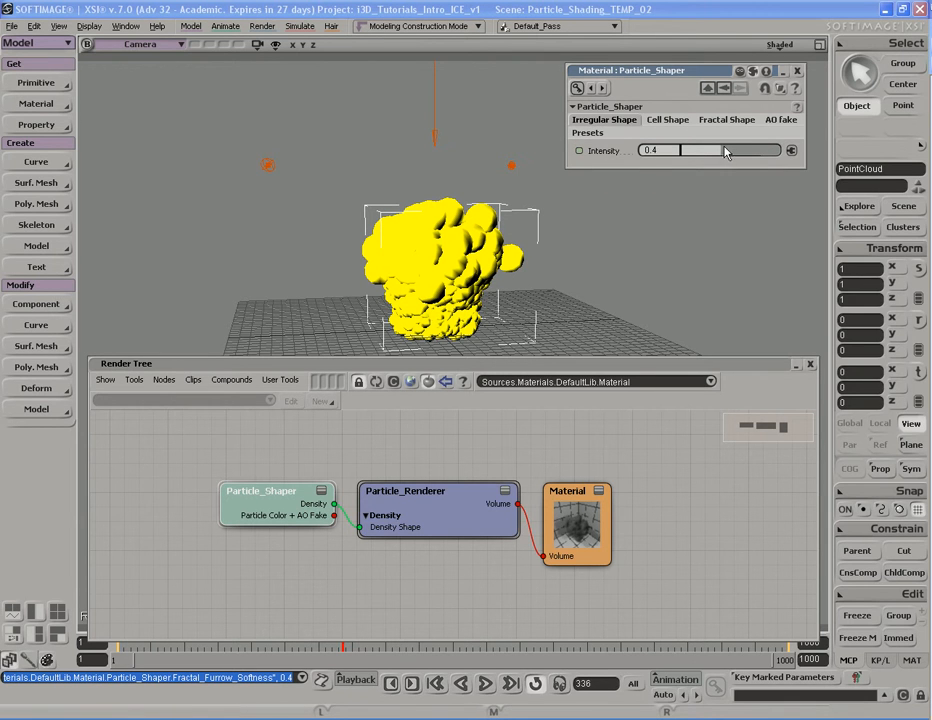
Review the Fluffy preset's values across Particle_Shaper's cell shape, fractal shape, AO fake and irregular shape settings.
left_click(684, 121)
left_click(737, 120)
left_click(781, 120)
left_click(727, 120)
left_click(668, 120)
left_click(614, 122)
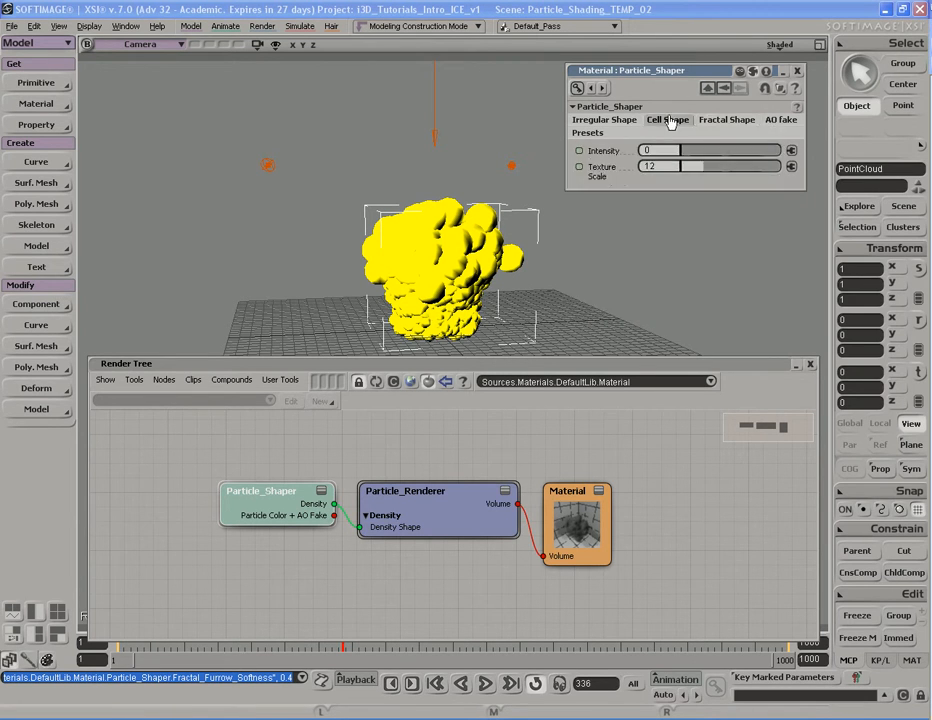
left_click(590, 132)
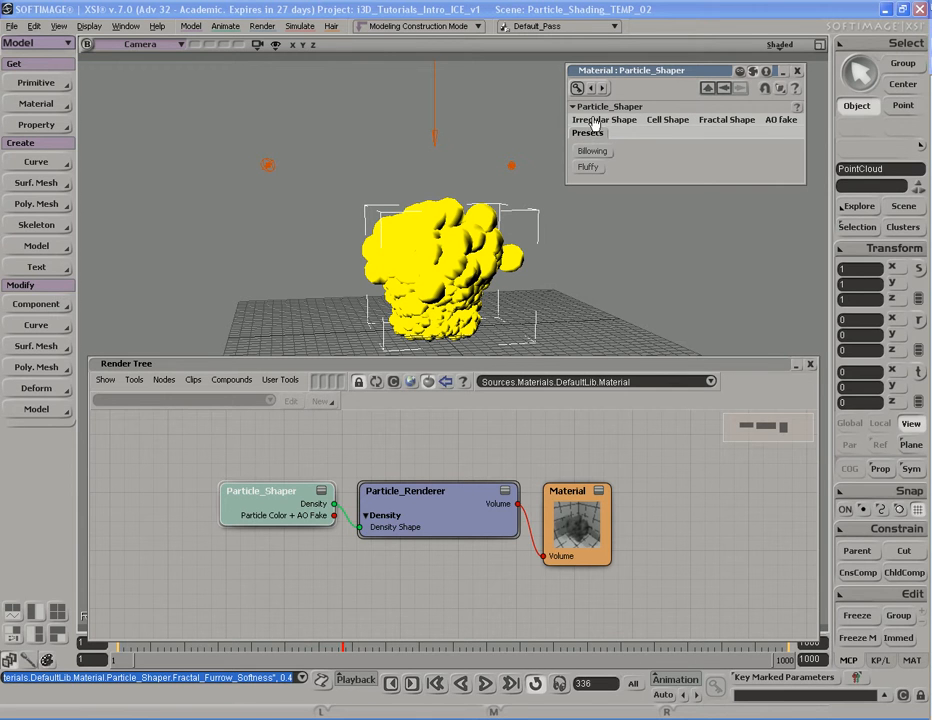
left_click(594, 121)
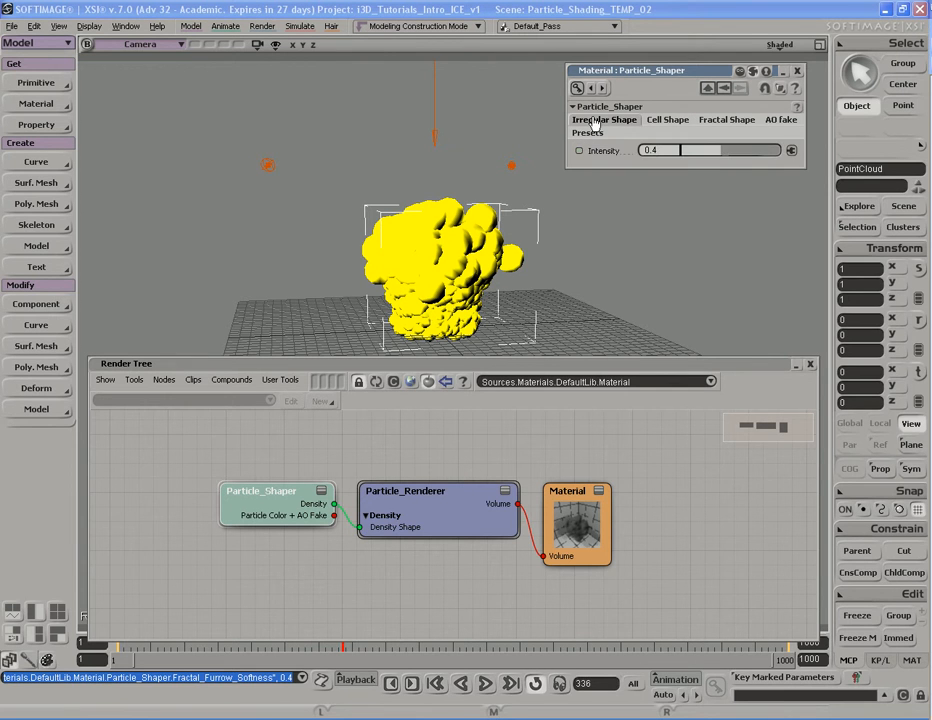
Look at the load and save preset options for Particle_Shaper without choosing one, and close its properties.
left_click(781, 88)
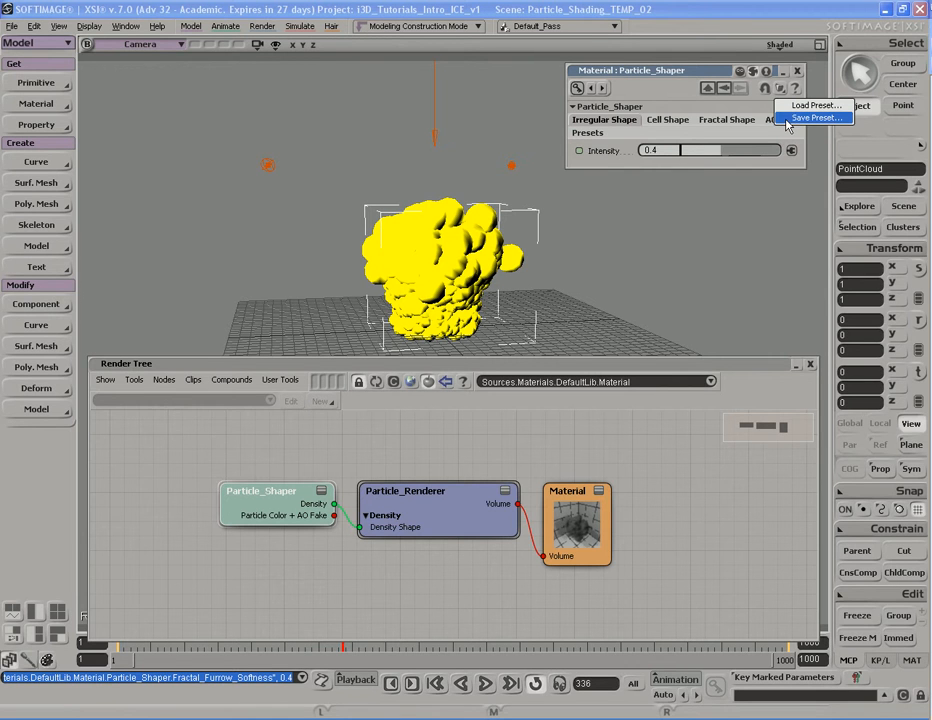
left_click(685, 73)
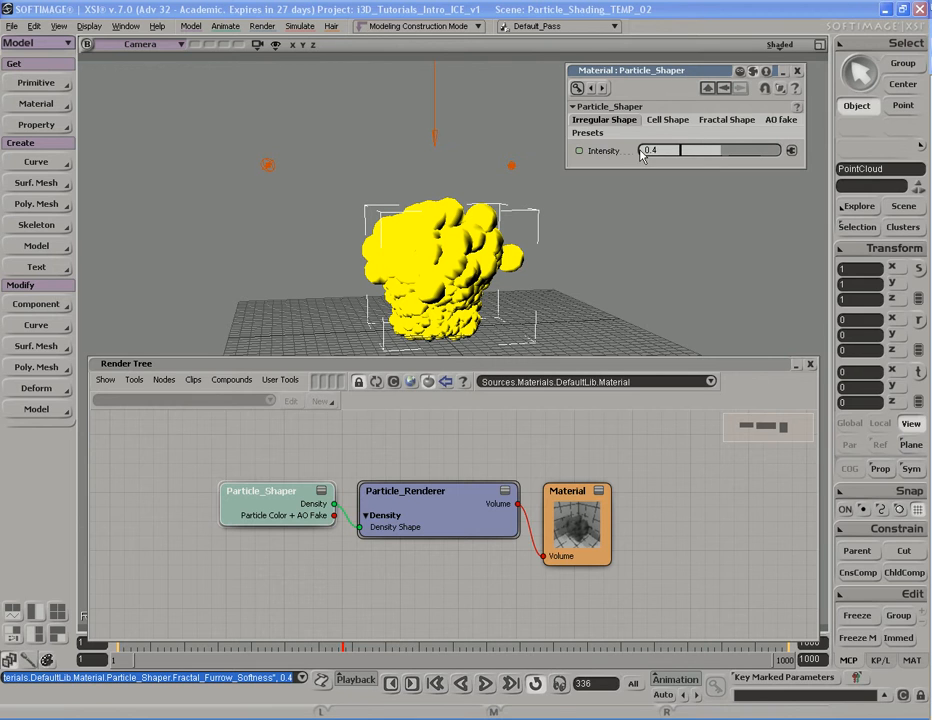
left_click(797, 71)
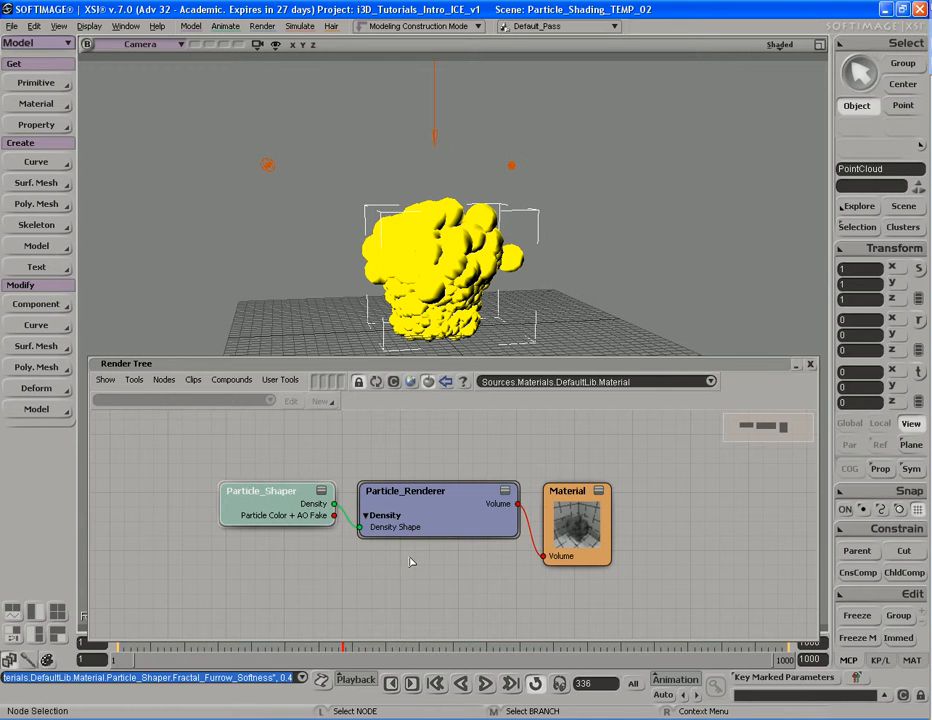
Add a Particle Gradient shader to the render tree below Particle_Shaper and close the Preset Manager.
left_click(453, 440)
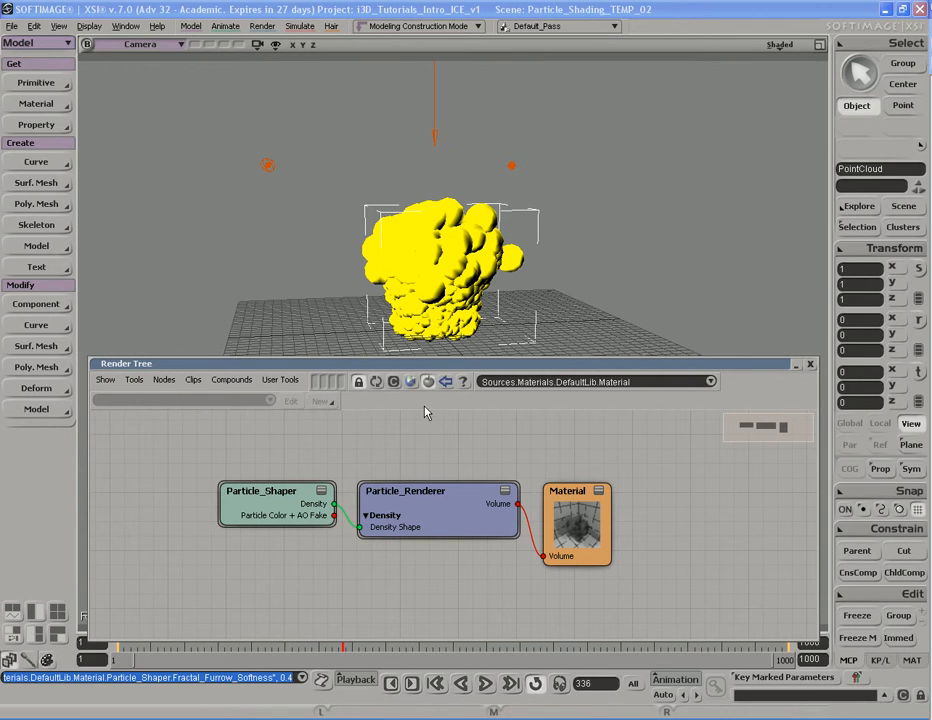
left_click(411, 382)
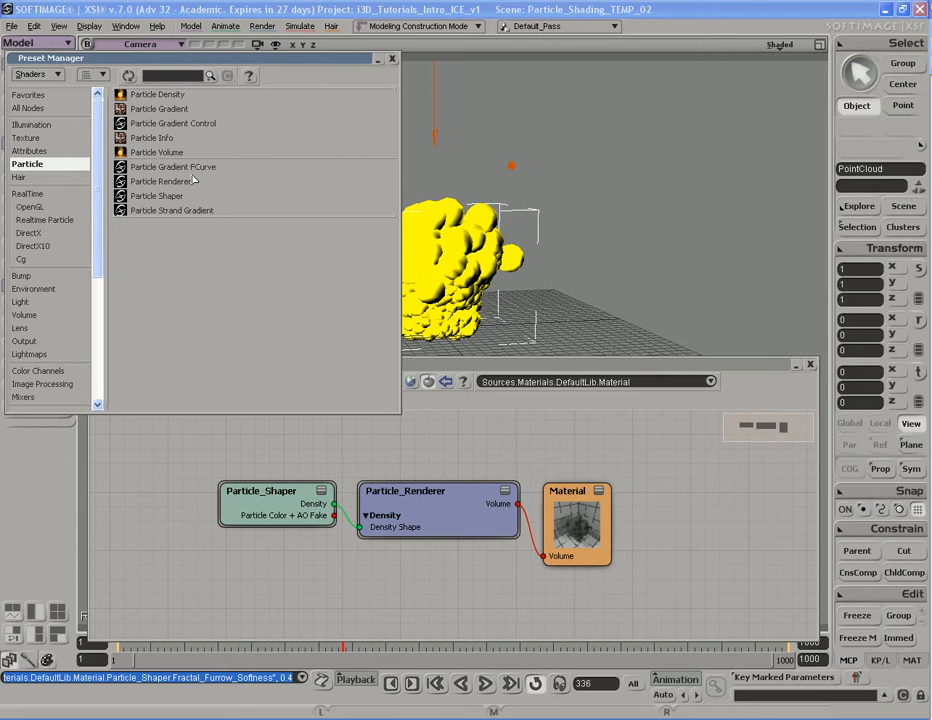
left_click(166, 112)
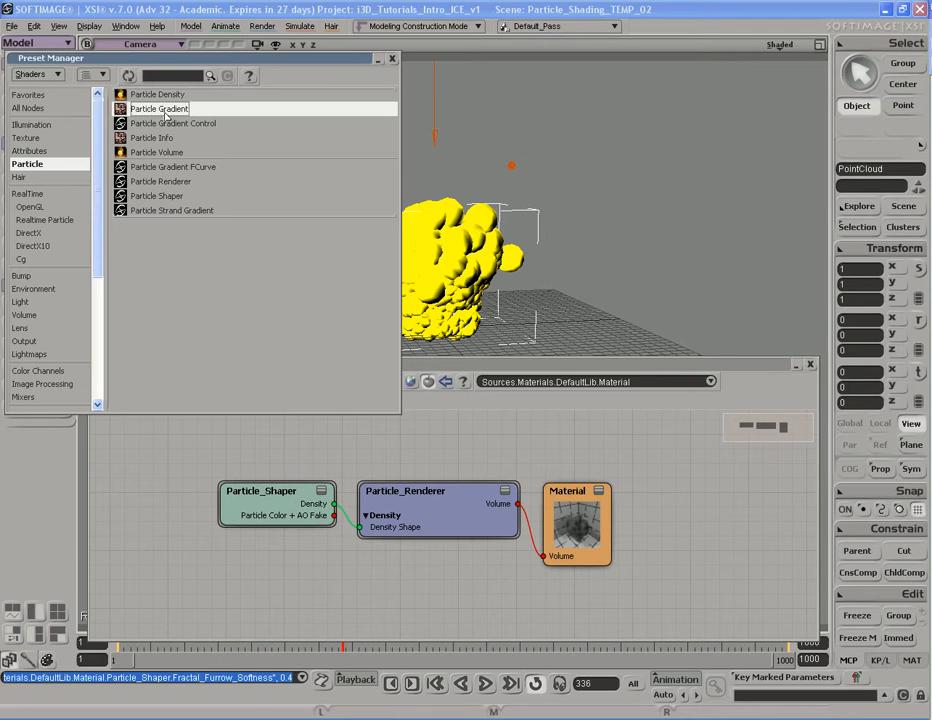
left_click_drag(178, 113, 255, 568)
left_click(391, 59)
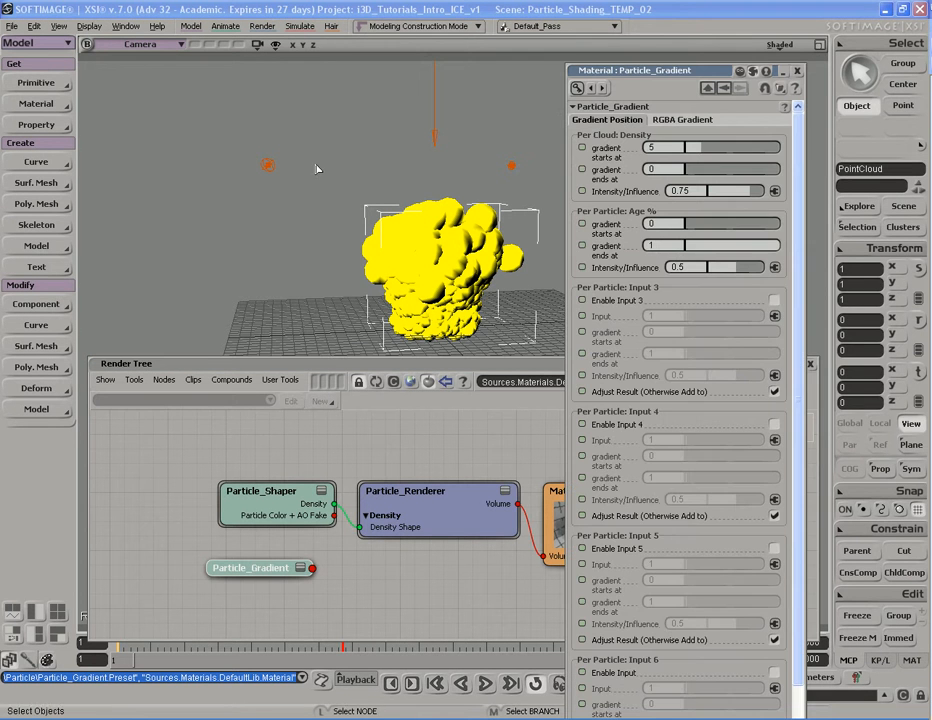
Look over Particle_Gradient's gradient position and RGBA gradient settings, keeping the particle cloud in view.
left_click_drag(686, 74, 339, 15)
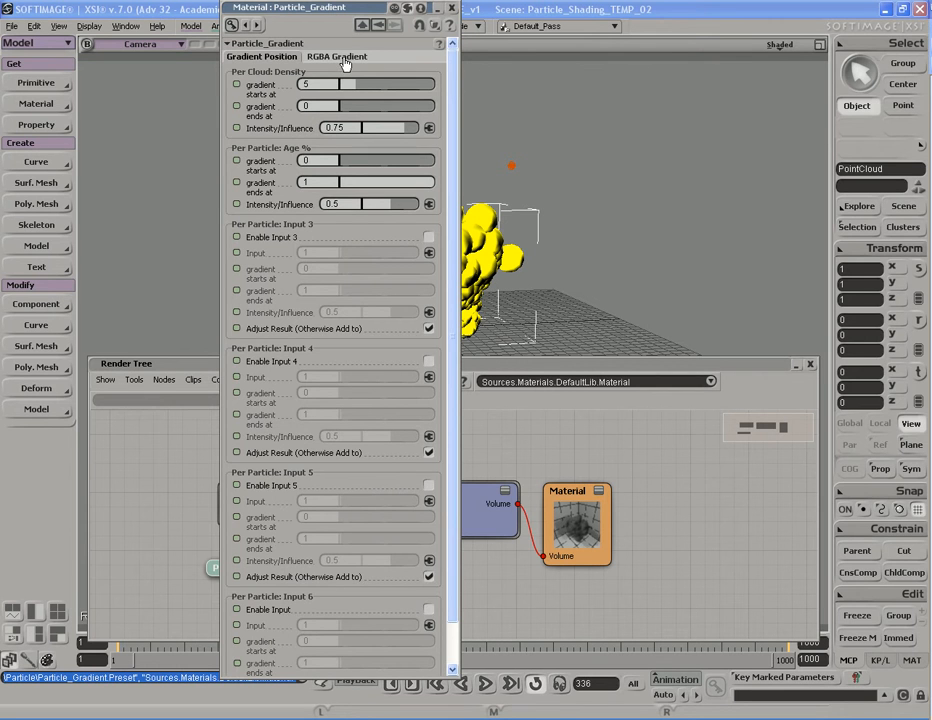
left_click(343, 58)
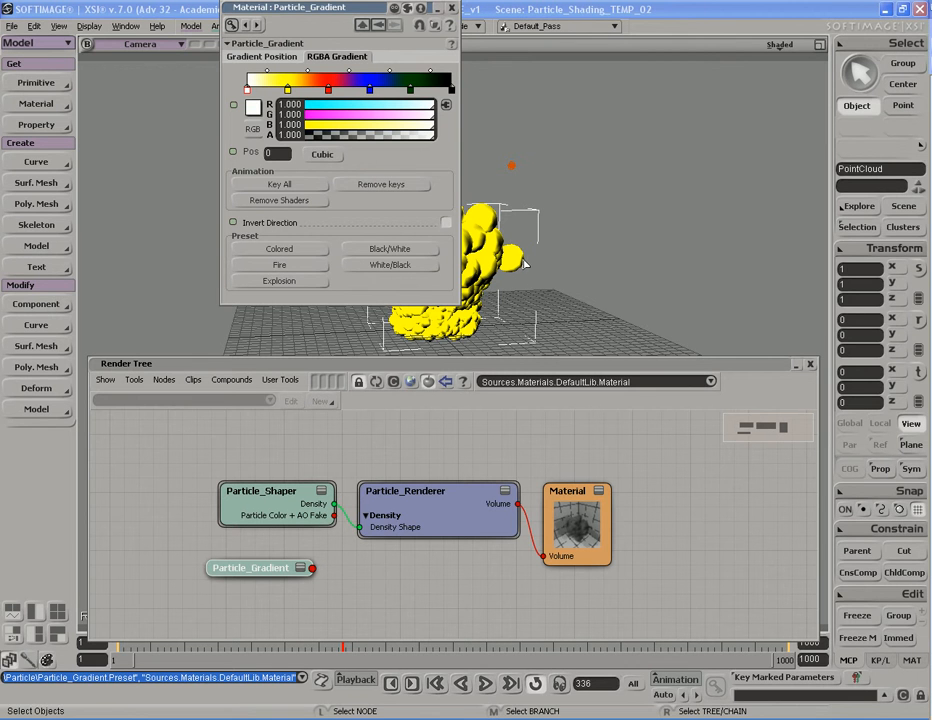
left_click_drag(368, 14, 230, 45)
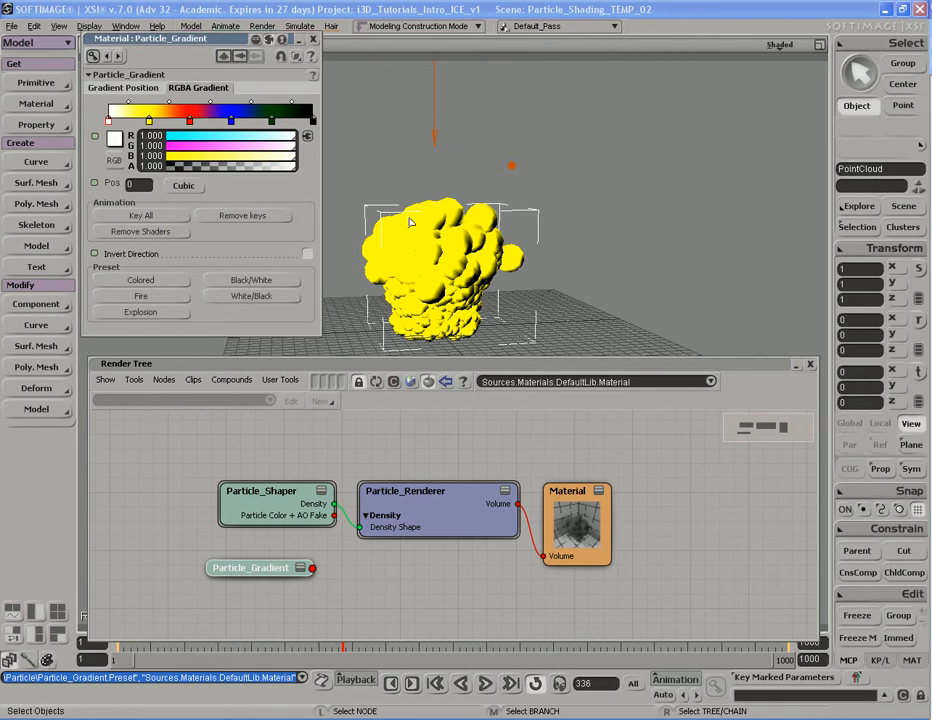
left_click(410, 215)
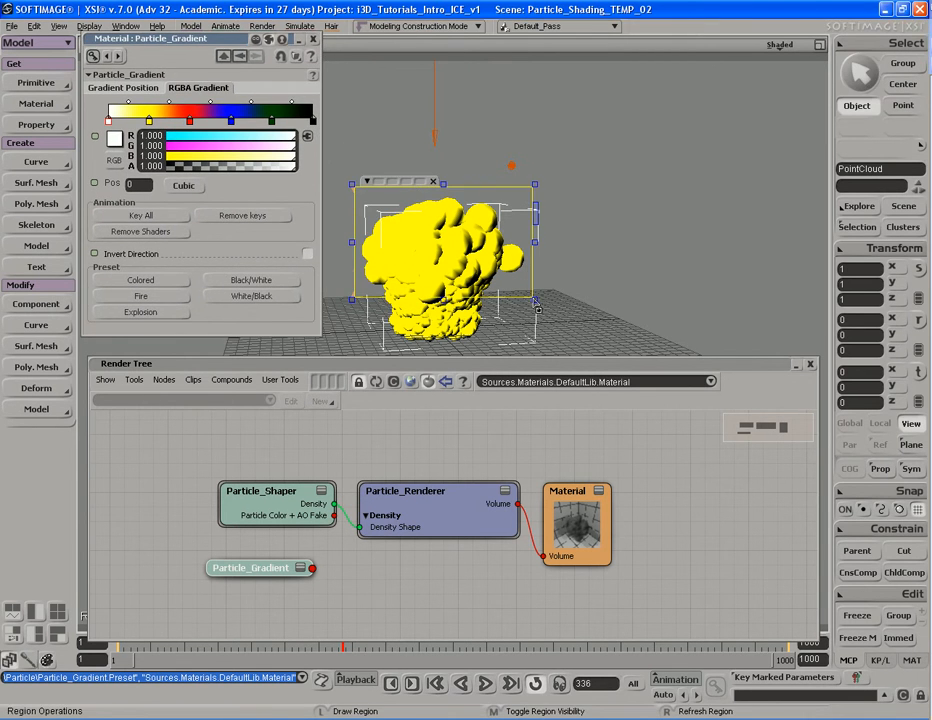
key("q")
middle_click(575, 262)
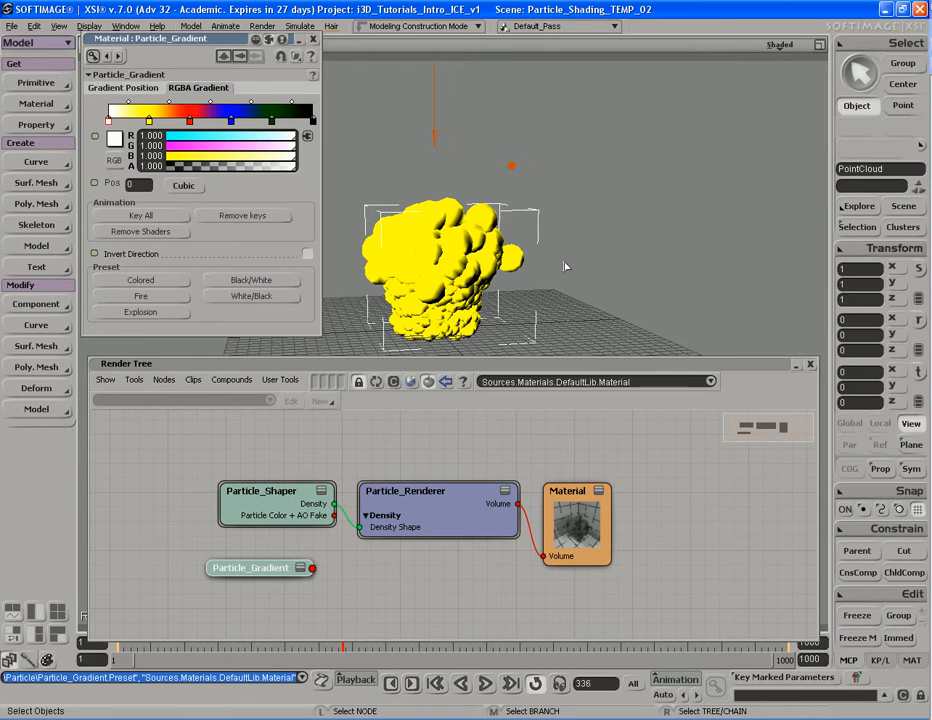
Check the particle colour set in the ICE tree's Emit from Surface node, and close the ICE tree.
key("alt+9")
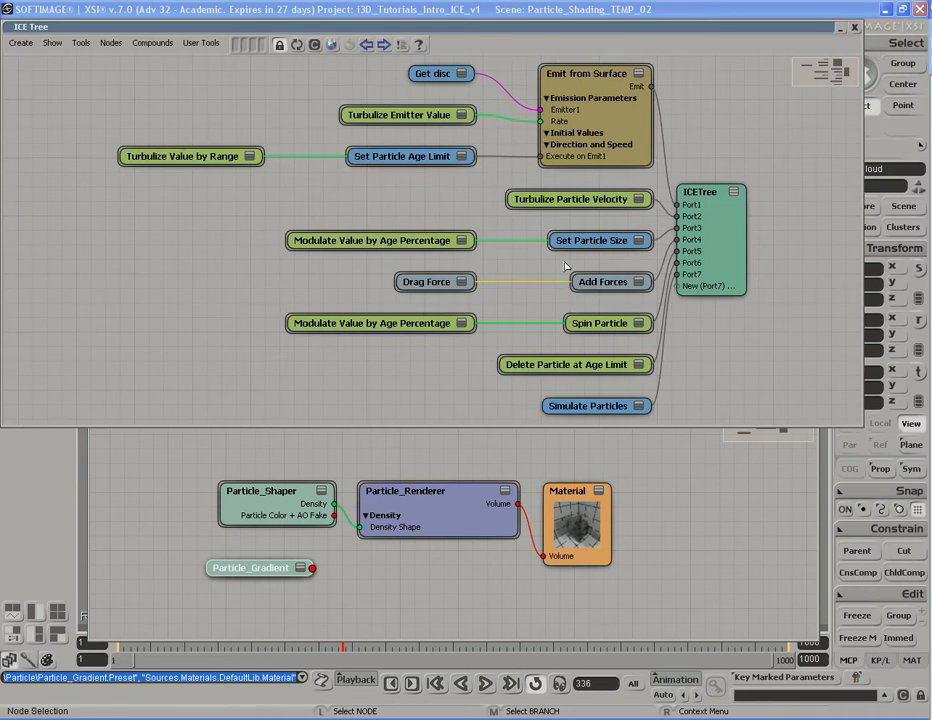
double_click(624, 118)
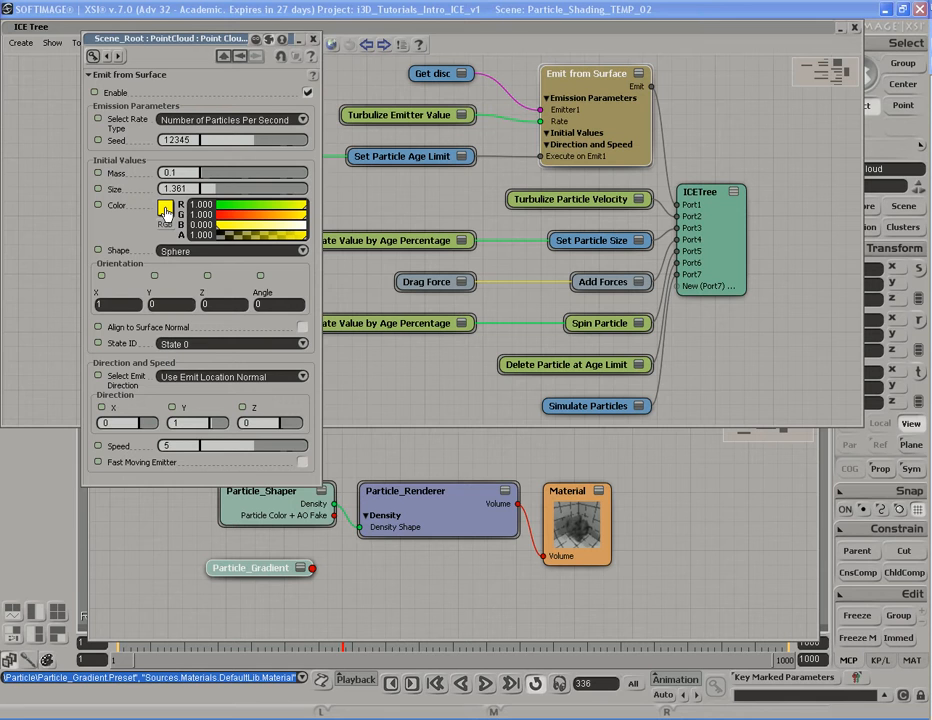
left_click(313, 39)
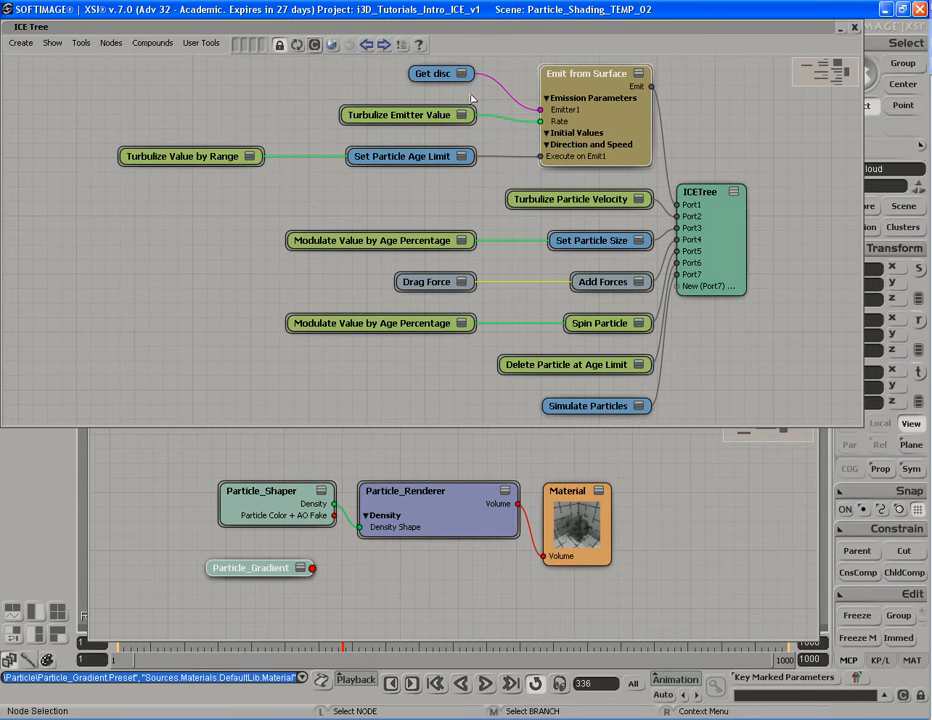
left_click(852, 29)
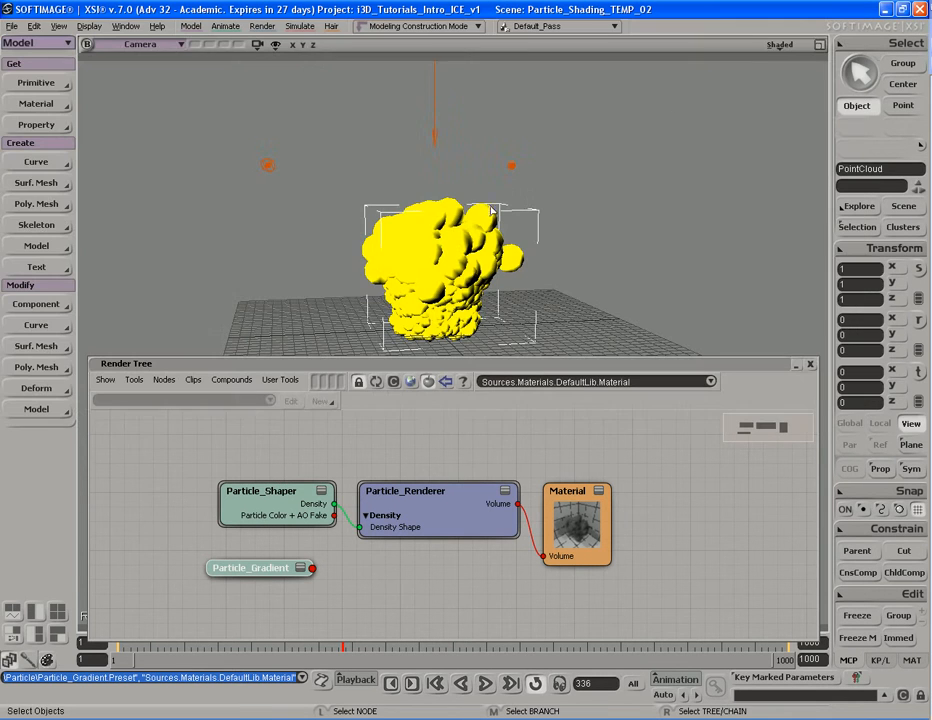
Connect Particle_Gradient to Particle_Renderer's Global/Gradient Color and preview the whole particle cloud in a render region.
double_click(257, 575)
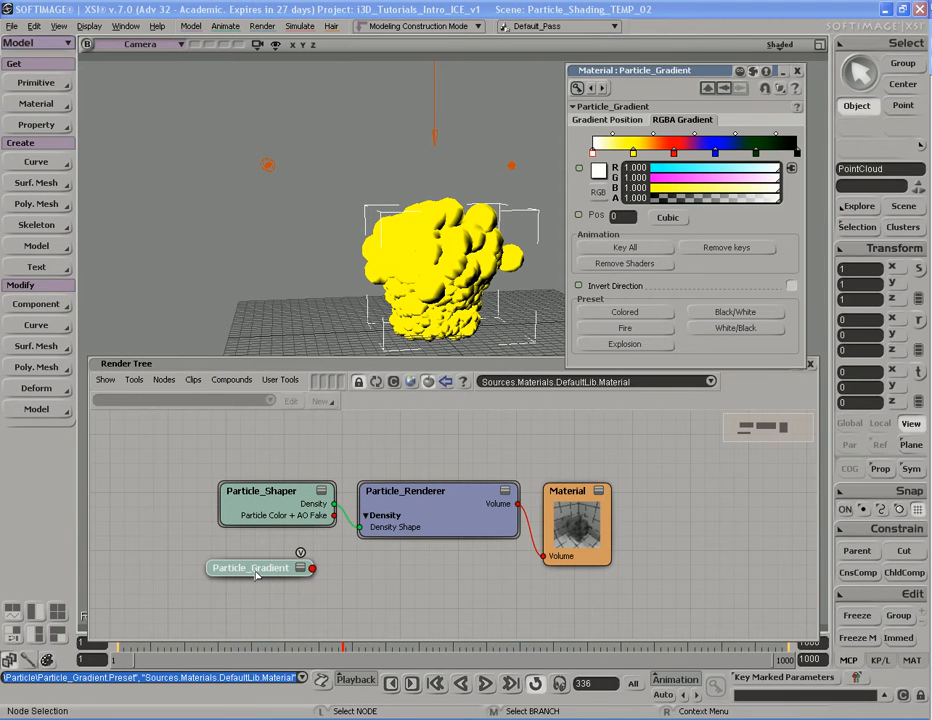
left_click(797, 71)
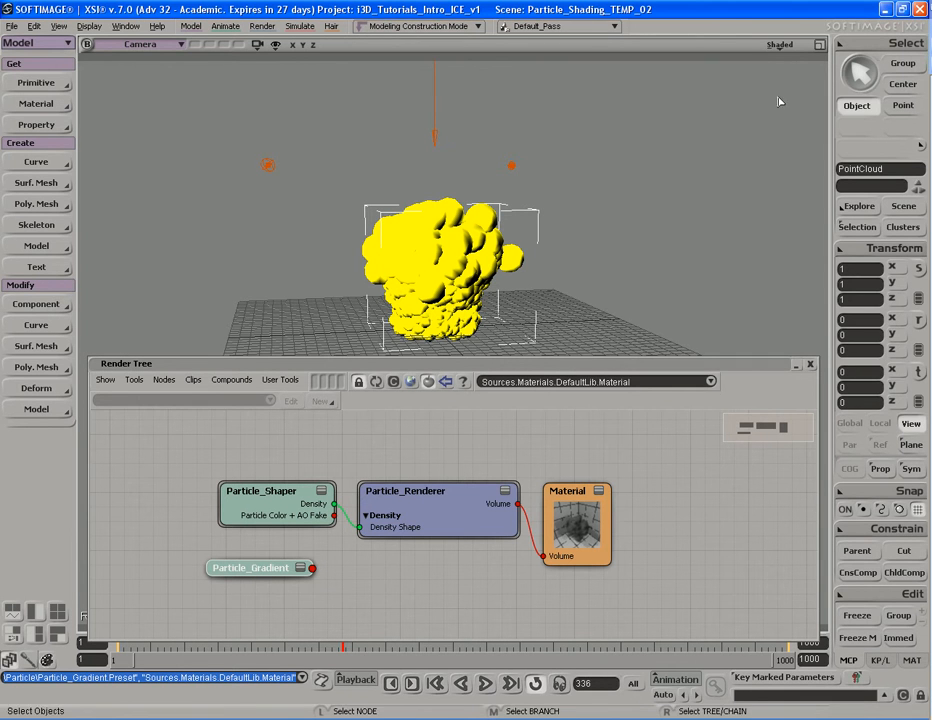
left_click_drag(311, 571, 452, 500)
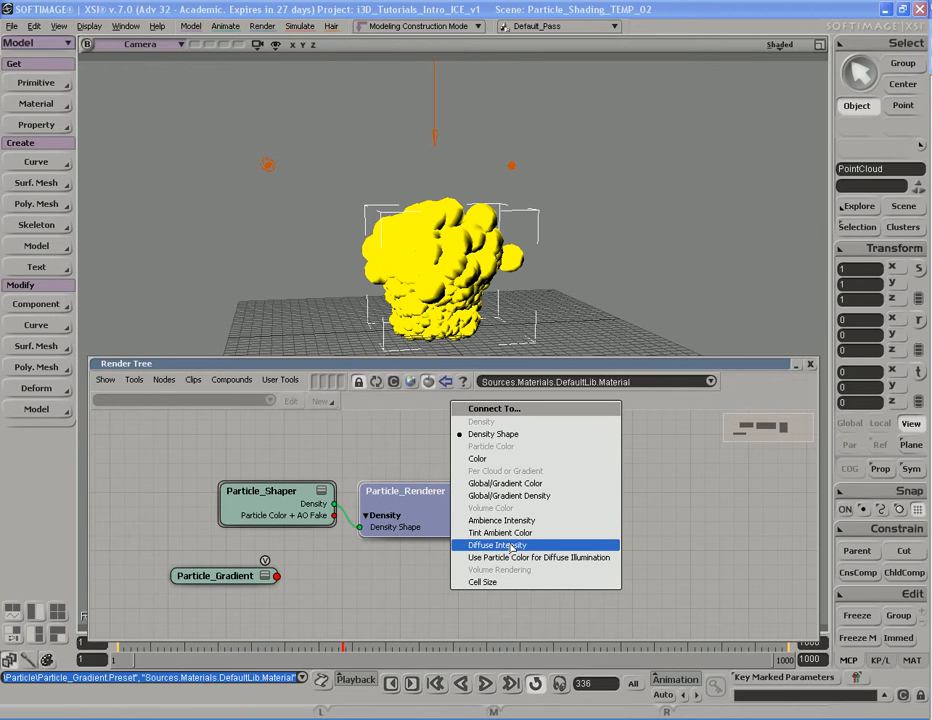
left_click(521, 487)
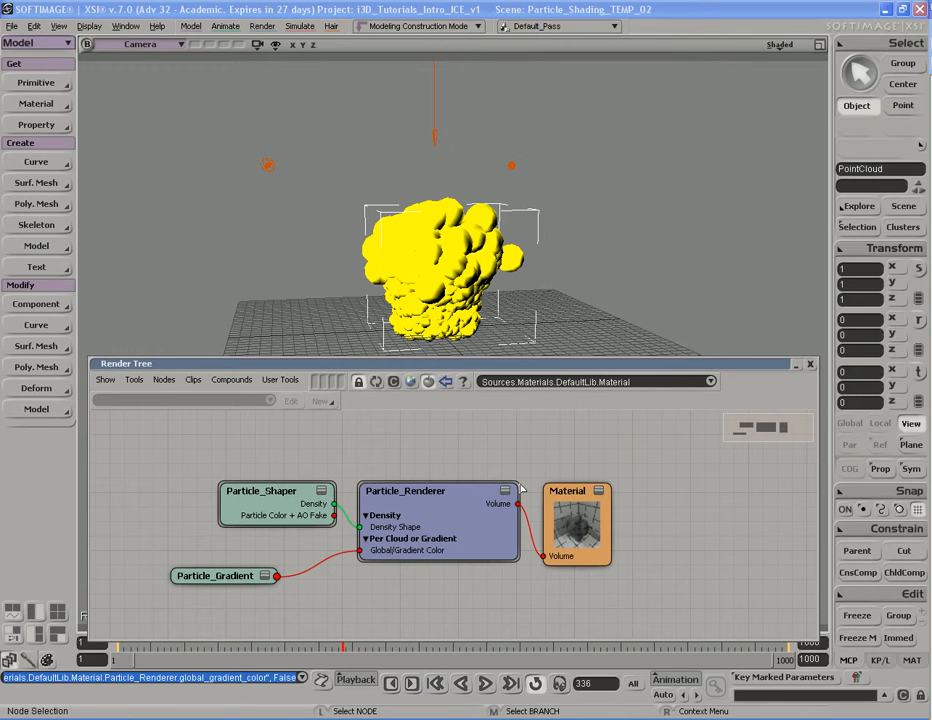
key("q")
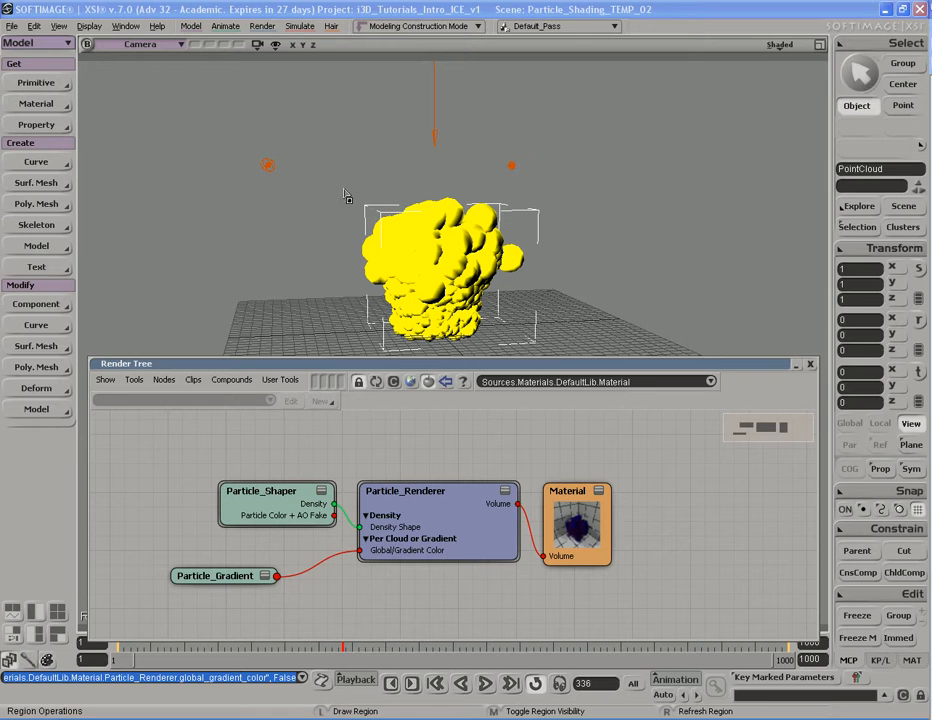
left_click_drag(341, 186, 548, 346)
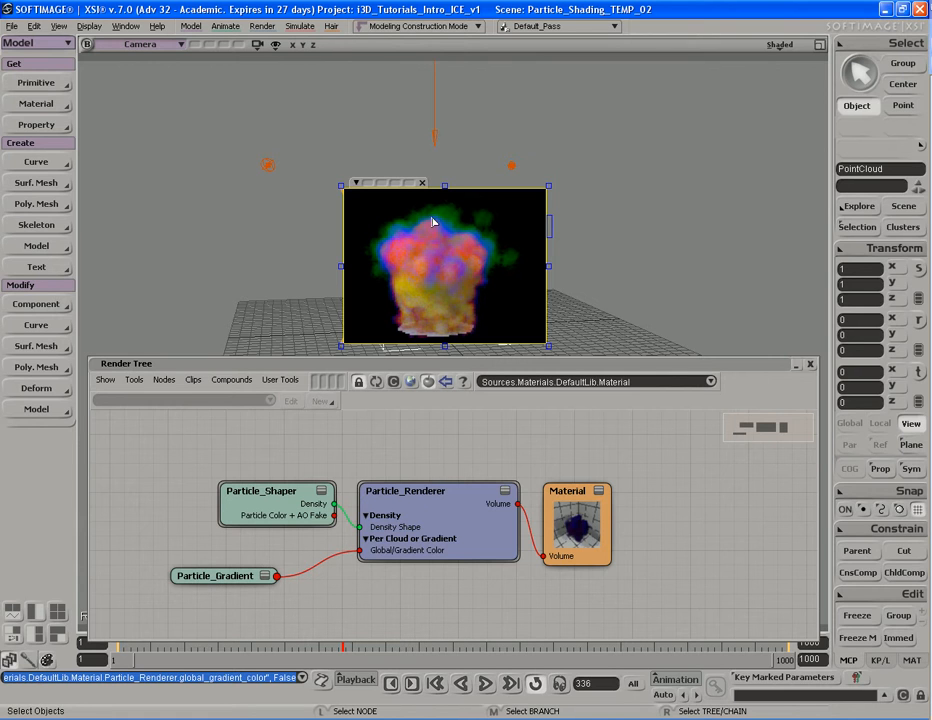
Try the Fire preset on Particle_Gradient's RGBA gradient and replace it with the Black/White preset.
double_click(240, 576)
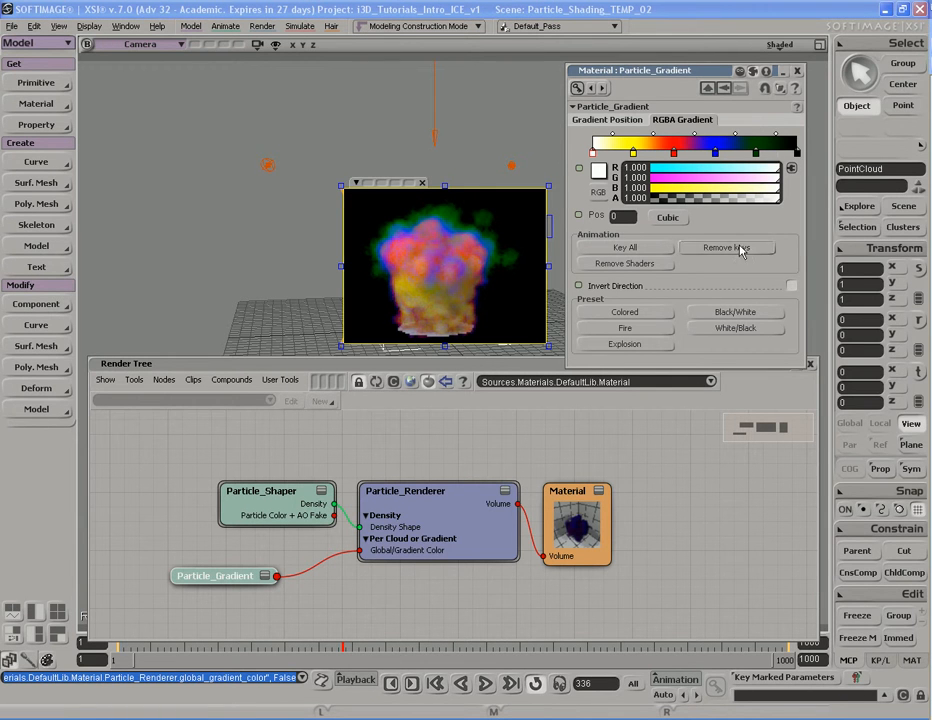
left_click(649, 330)
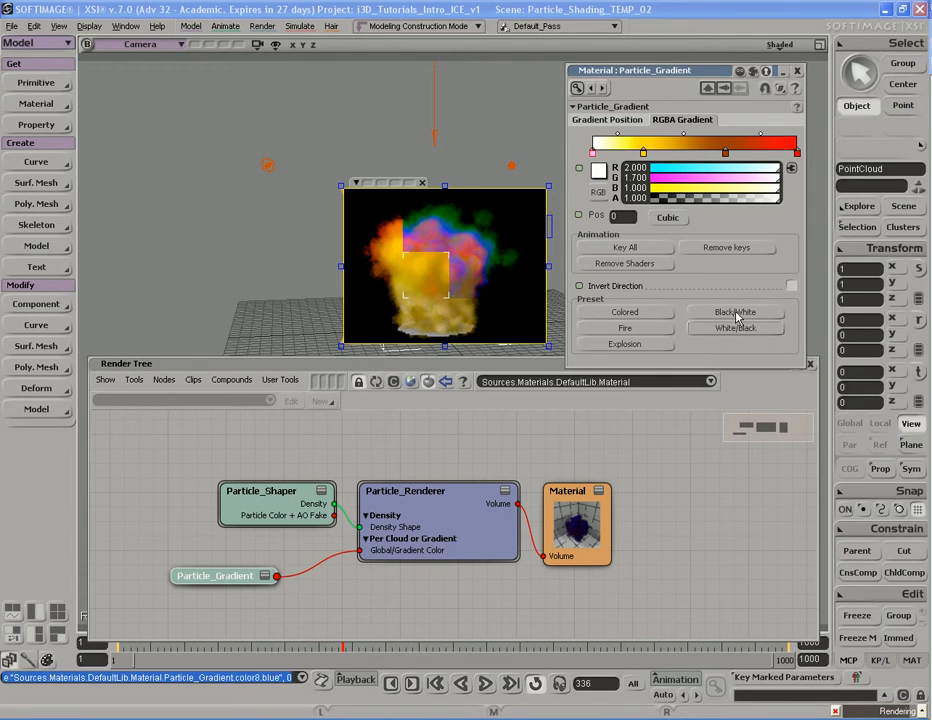
left_click(737, 316)
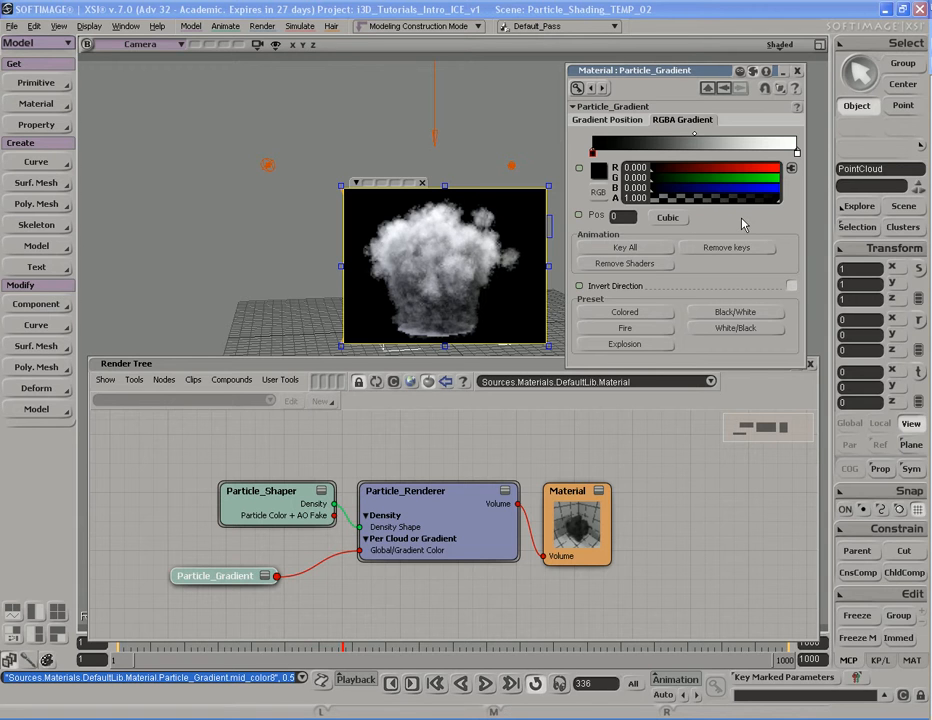
Compare Particle_Gradient's density and age percentage start and end values with its black-to-white RGBA gradient.
left_click_drag(688, 73, 703, 16)
left_click(621, 62)
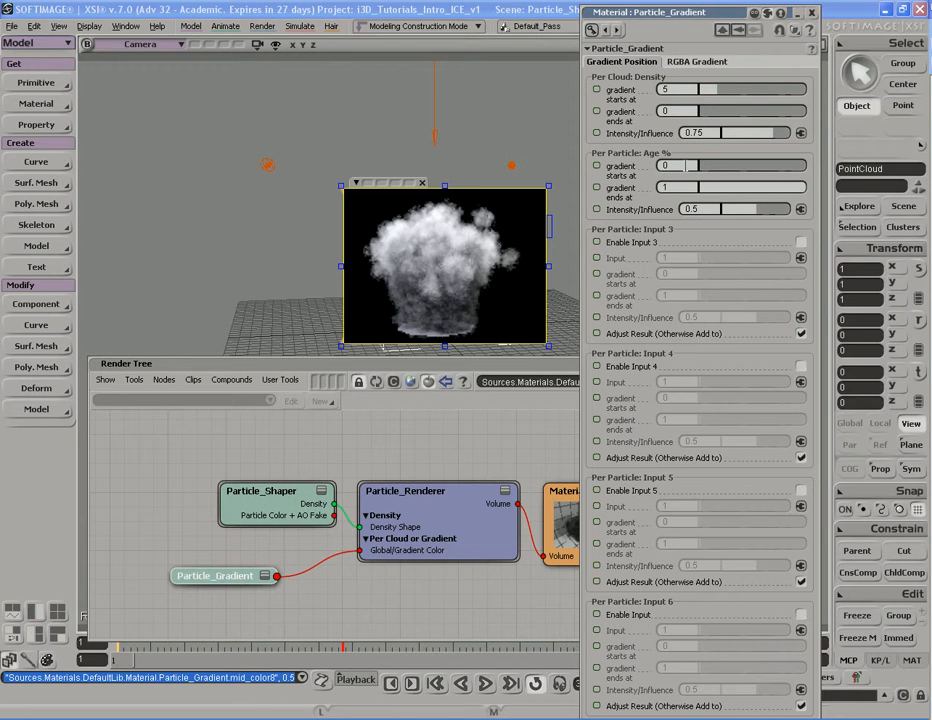
left_click(690, 186)
double_click(698, 14)
double_click(697, 15)
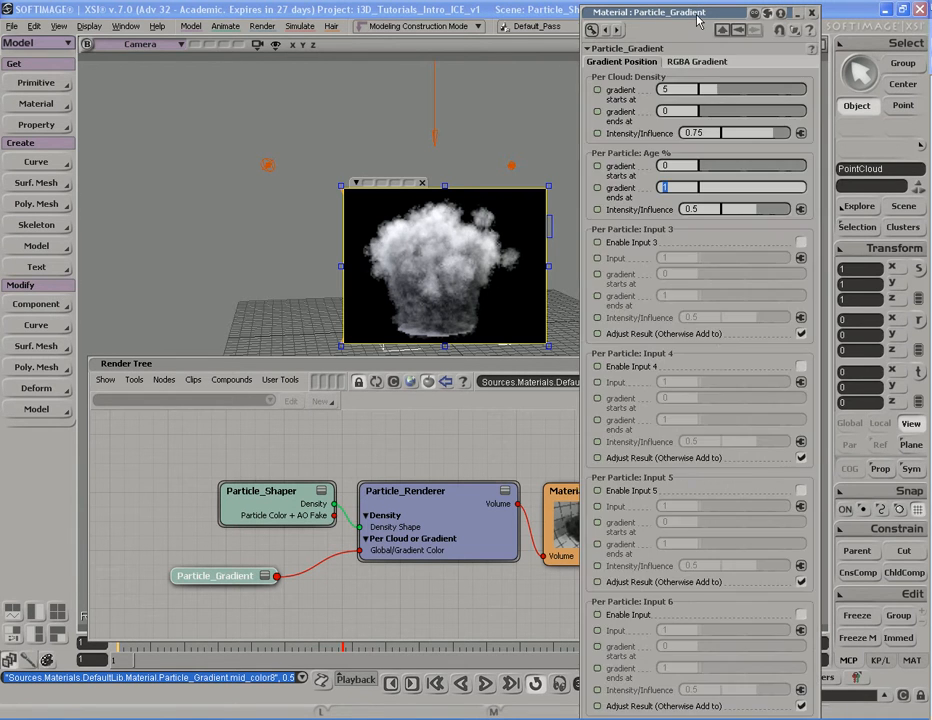
left_click(710, 62)
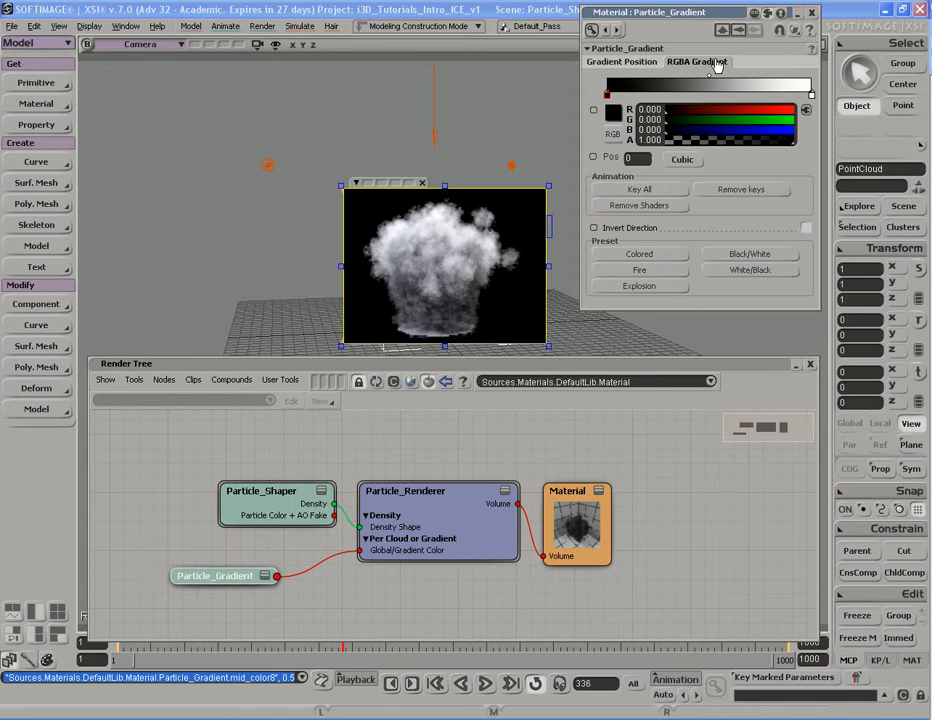
left_click(623, 62)
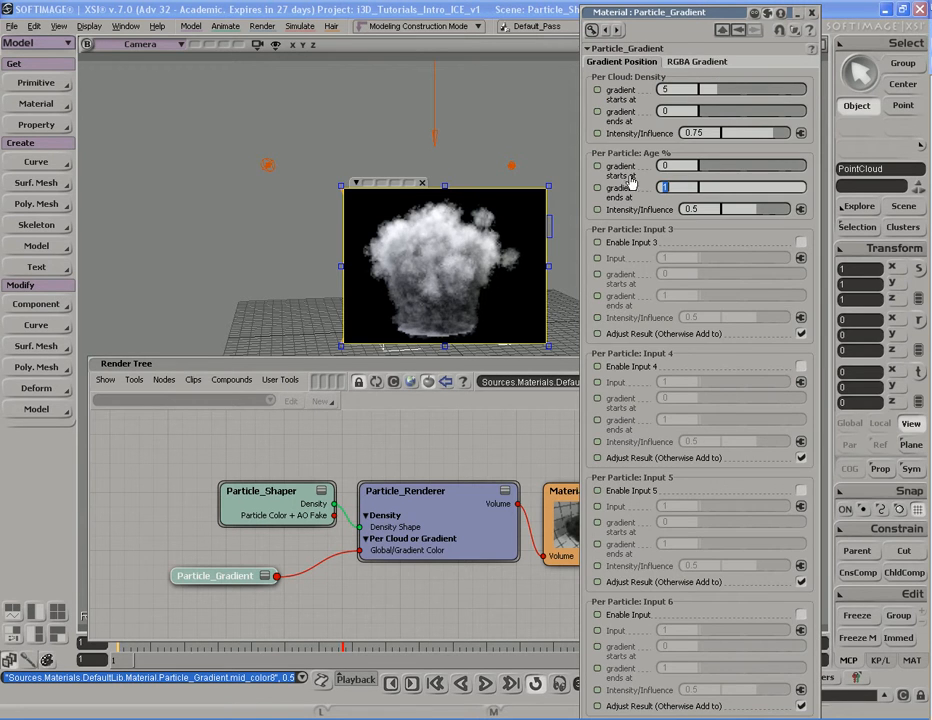
Inspect the position values of the black and white end markers on the RGBA gradient.
left_click(678, 63)
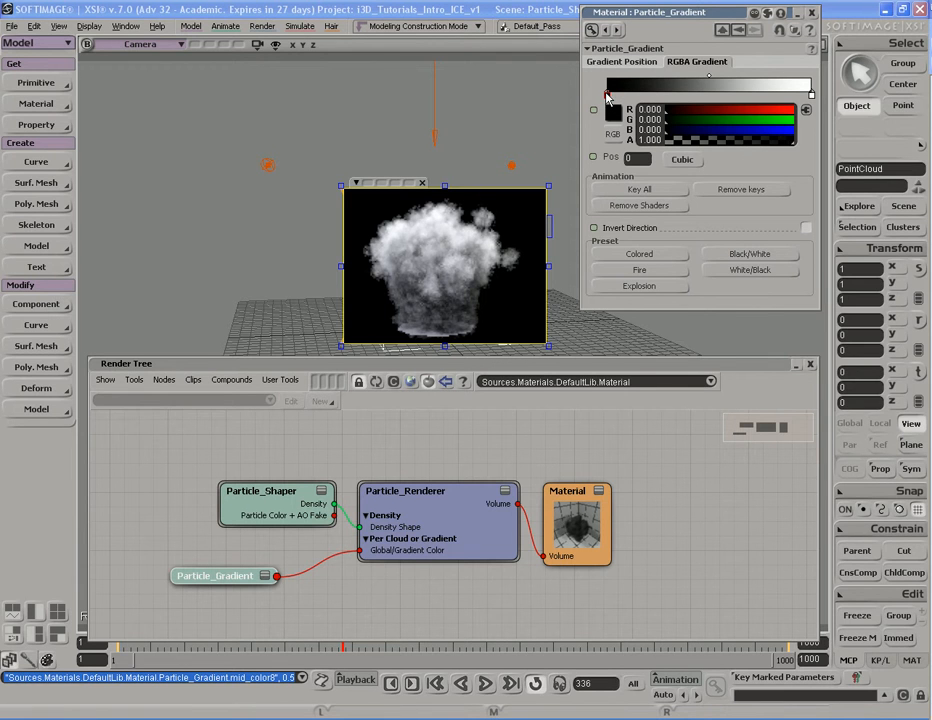
left_click(640, 159)
left_click(811, 95)
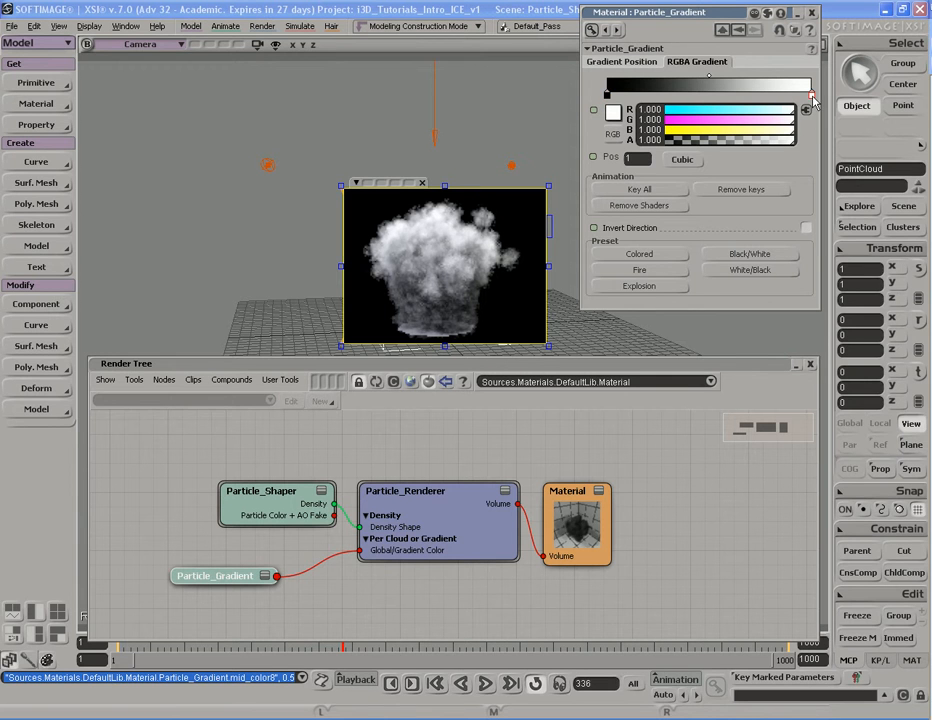
left_click(645, 159)
Add a grey marker to the middle of the RGBA gradient and set its position to 0.5.
left_click(703, 92)
mouse_move(703, 92)
left_mouse_down()
mouse_move(706, 100)
mouse_move(699, 93)
left_mouse_up()
left_click(645, 159)
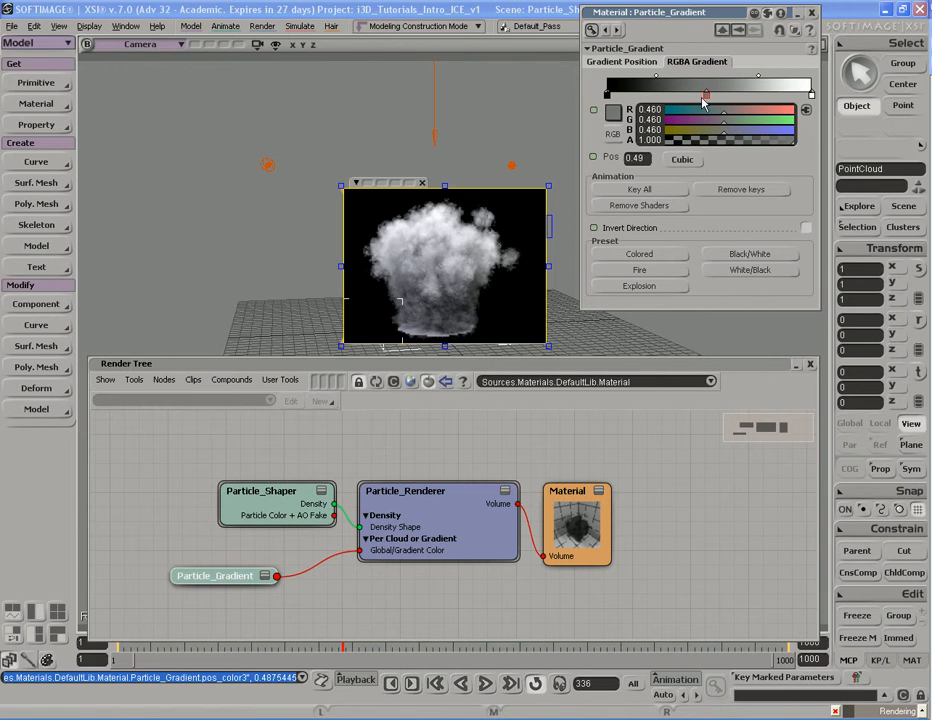
left_click_drag(700, 94, 683, 101)
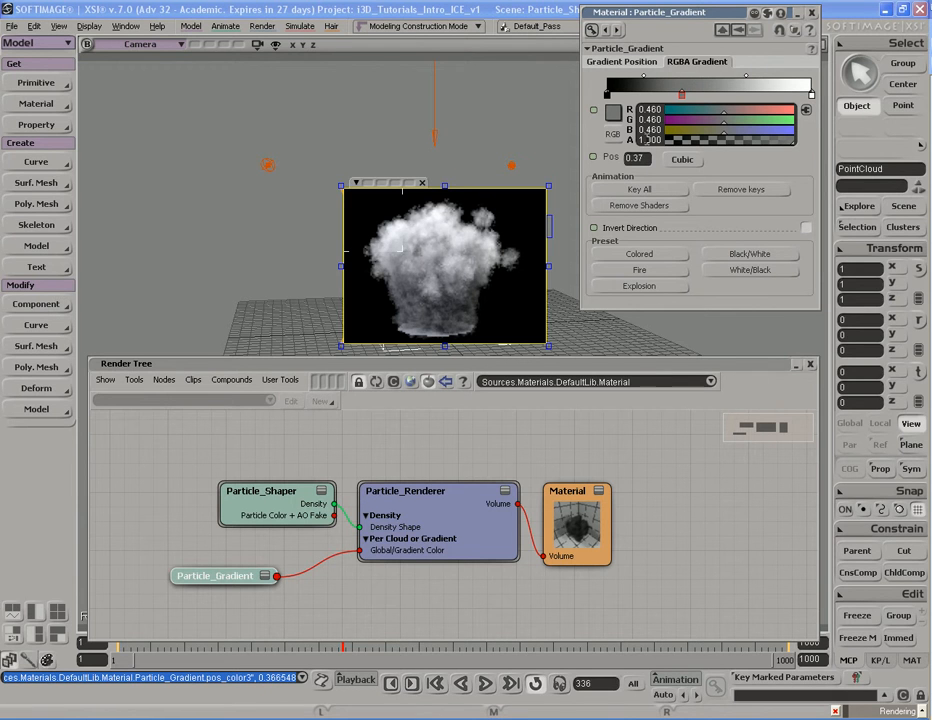
left_click(637, 158)
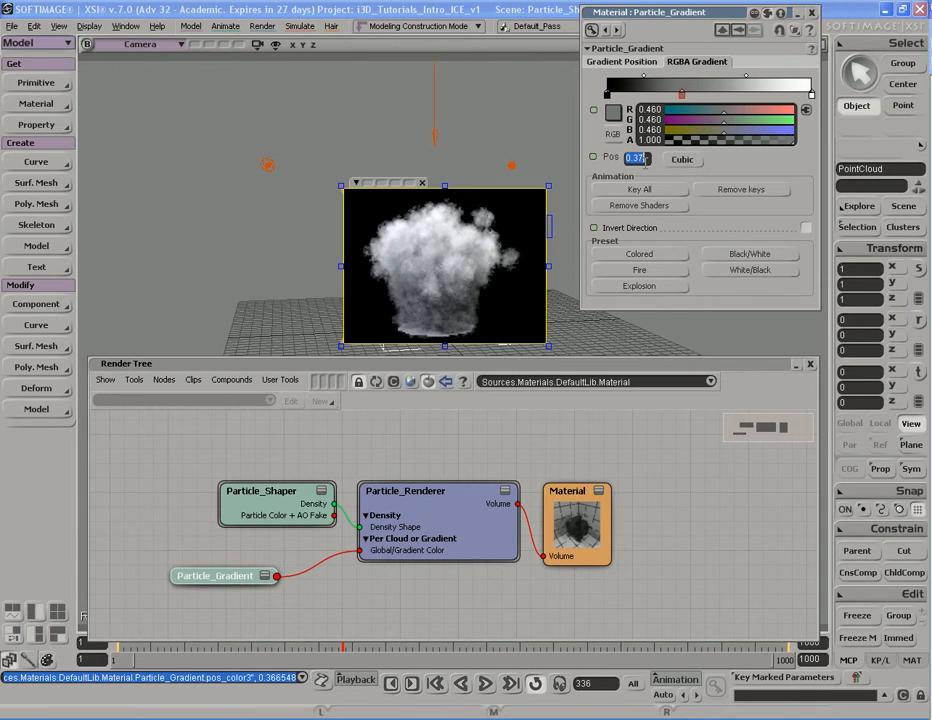
type("5")
key("Return")
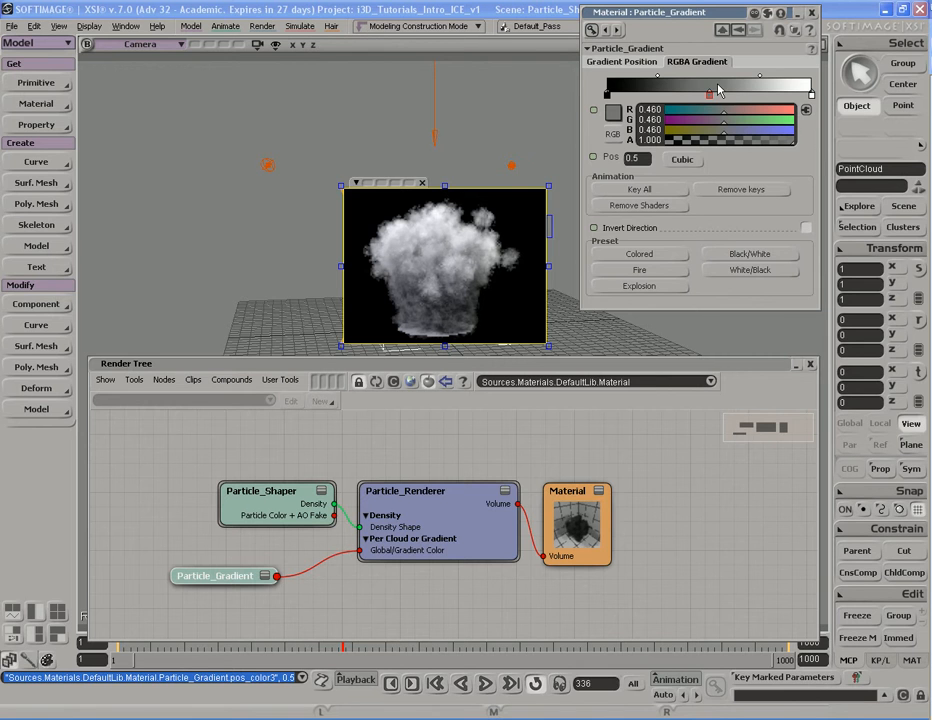
Set Particle_Gradient's Per Particle Age % gradient start to 0.5 and return to the RGBA gradient.
left_click(621, 61)
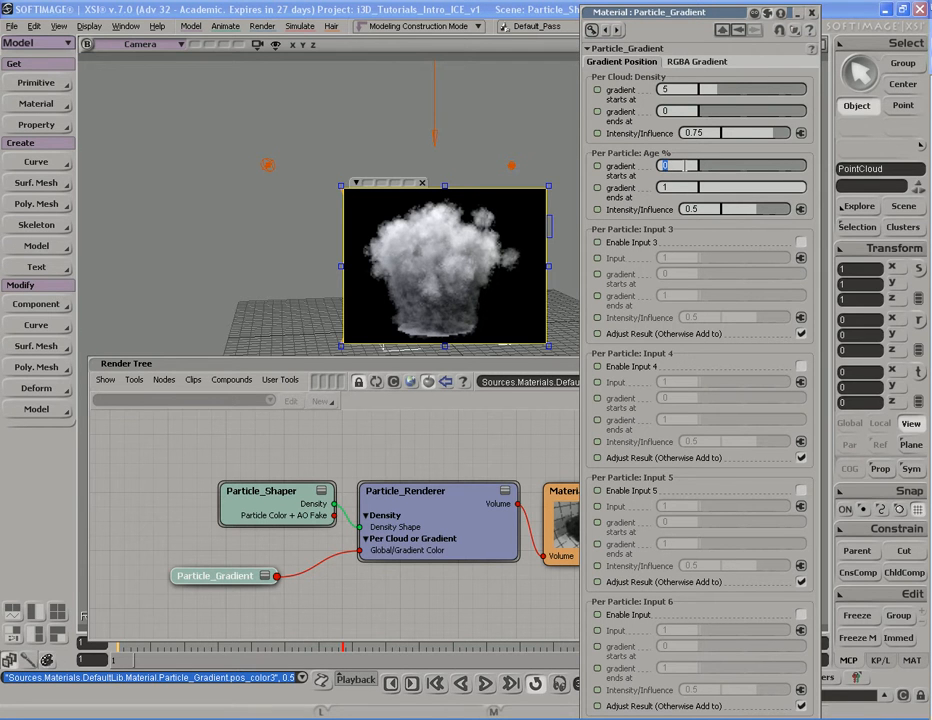
type(".5")
key("Return")
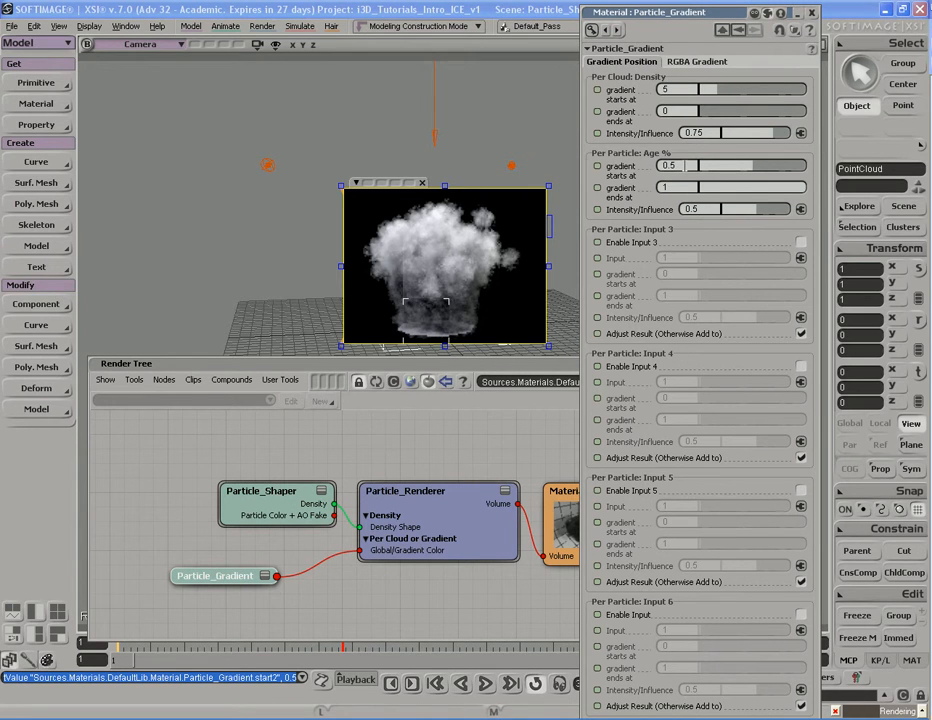
left_click(690, 63)
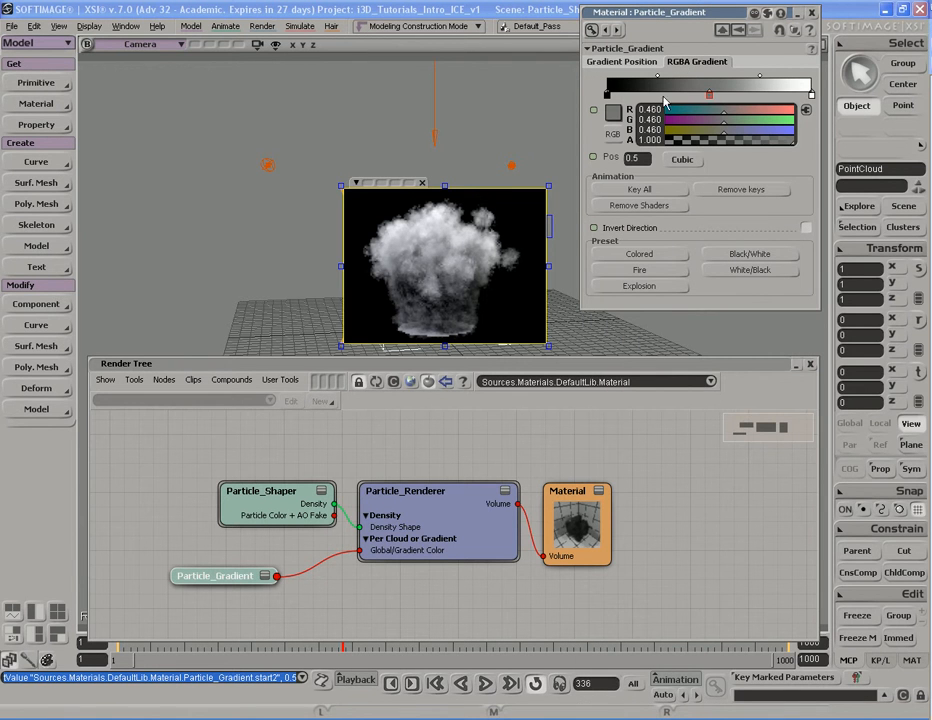
Hide the render preview and recolour the gradient's middle marker to green with R 0.227, G 0.725 and B 0.325.
left_click(613, 112)
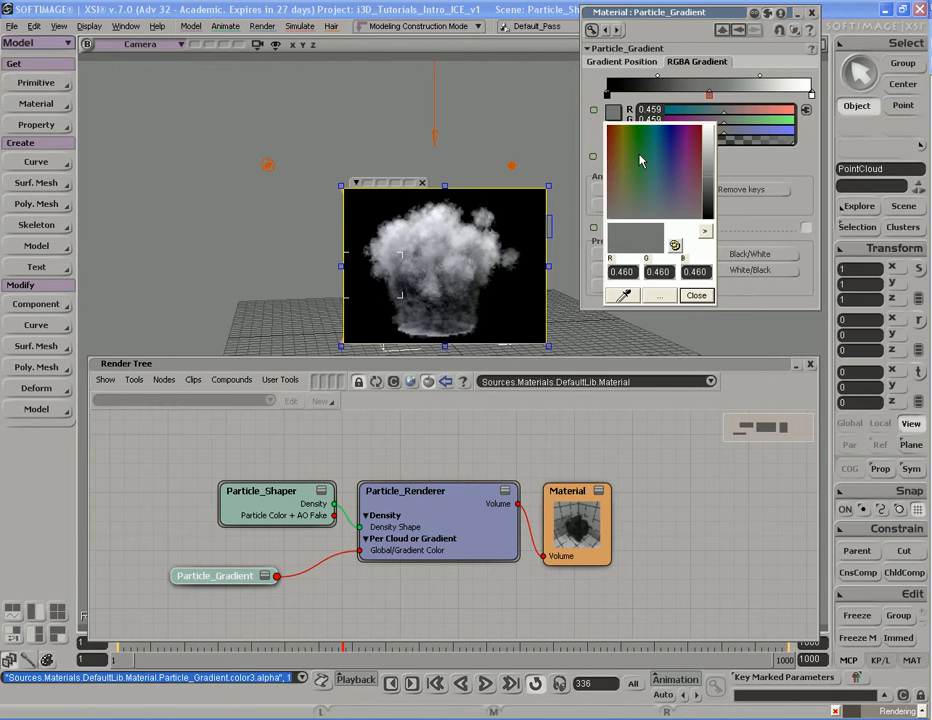
left_click(696, 296)
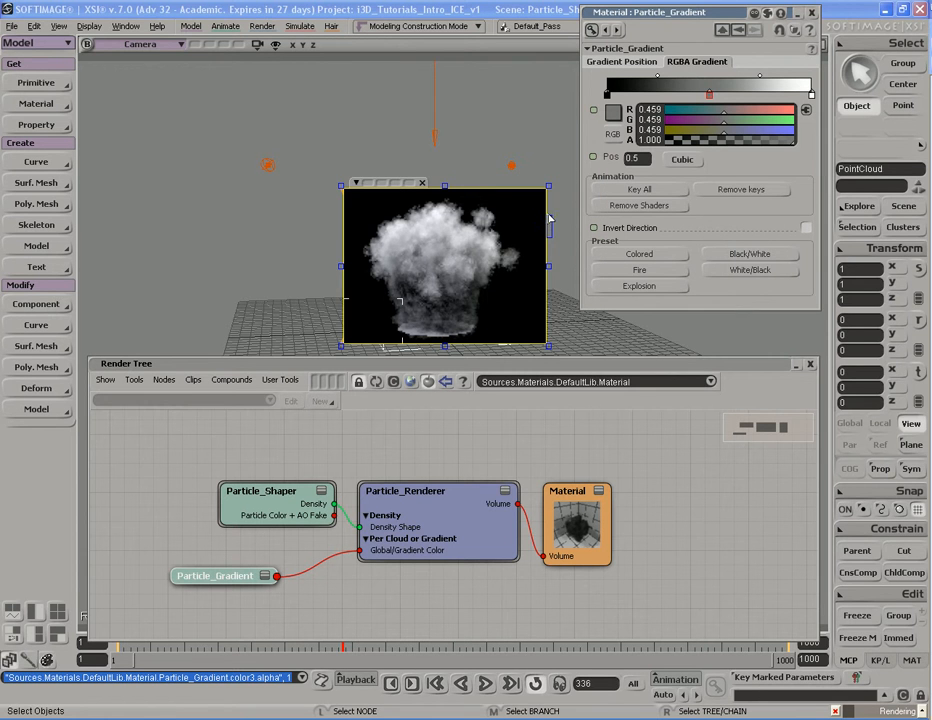
left_click(422, 182)
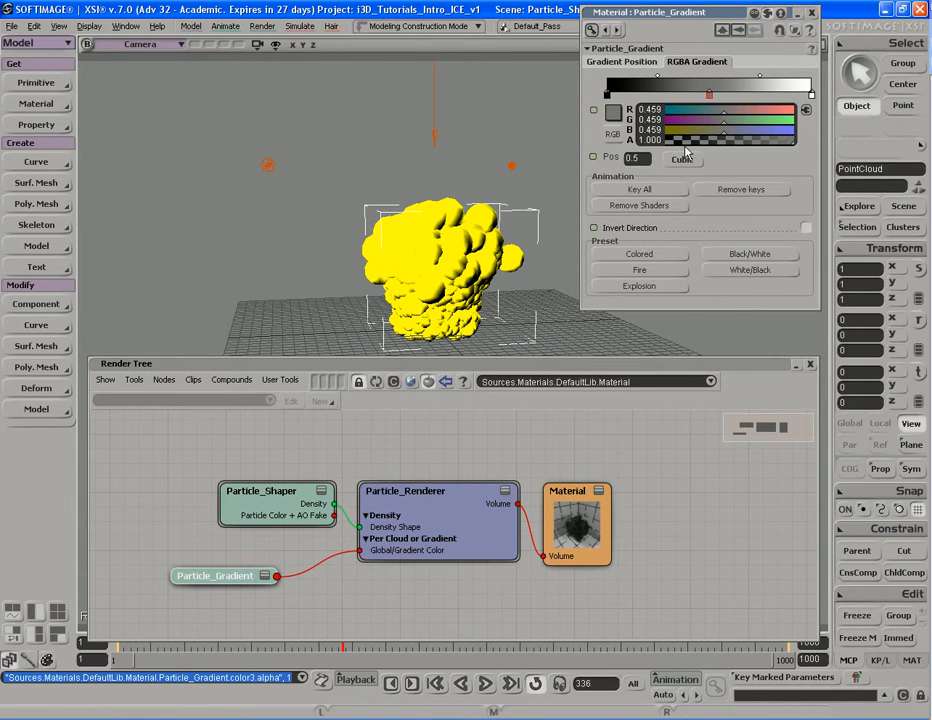
left_click(617, 114)
left_click_drag(645, 165, 642, 155)
mouse_move(709, 172)
left_mouse_down()
mouse_move(710, 140)
mouse_move(711, 157)
left_mouse_up()
left_click(696, 295)
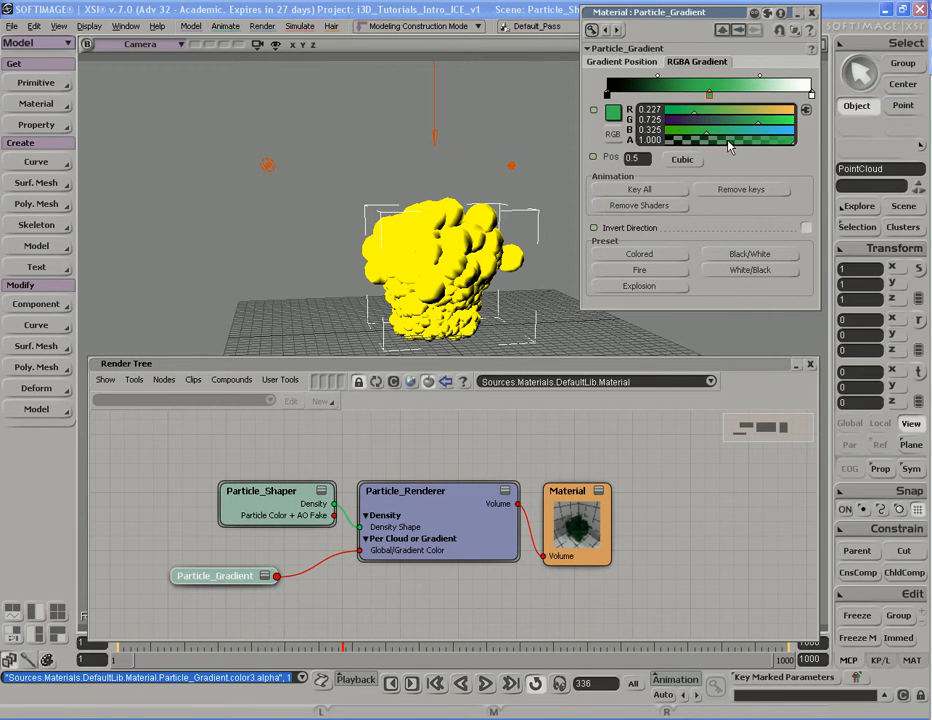
Return to Particle_Gradient's gradient position settings and preview the cloud in the render region.
left_click(645, 158)
left_click(621, 61)
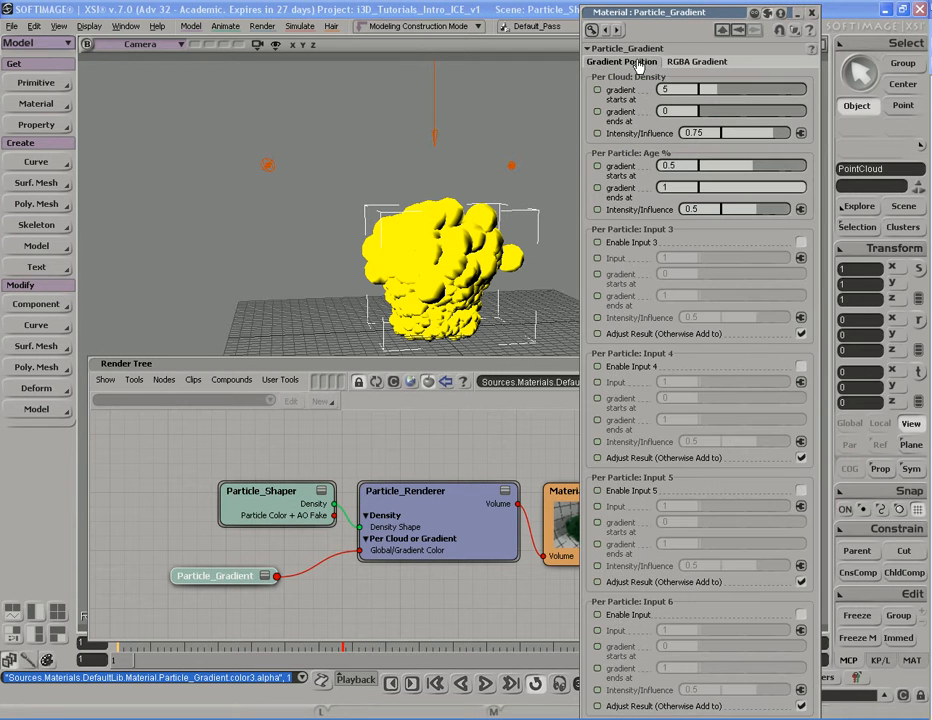
key("q")
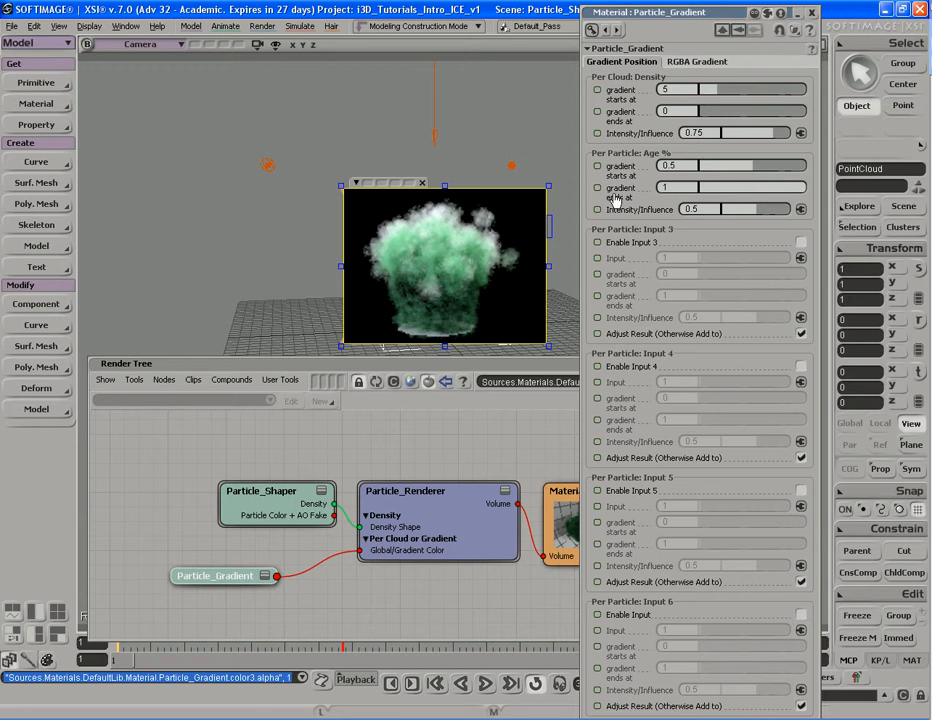
Compare the Per Particle Age % gradient end value with the white end marker on the RGBA gradient.
left_click(677, 187)
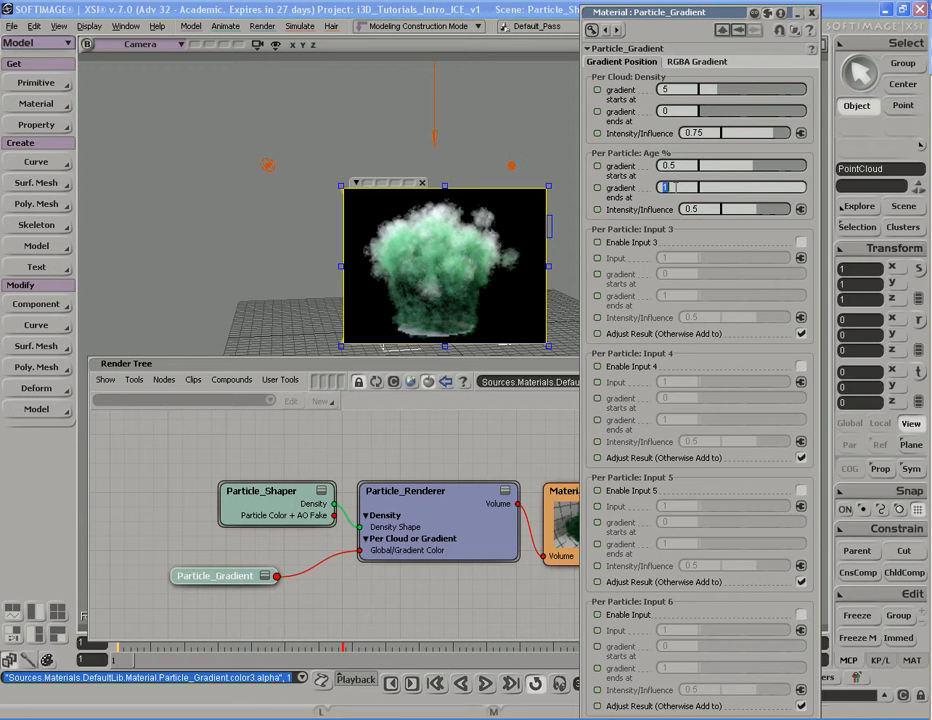
left_click(701, 62)
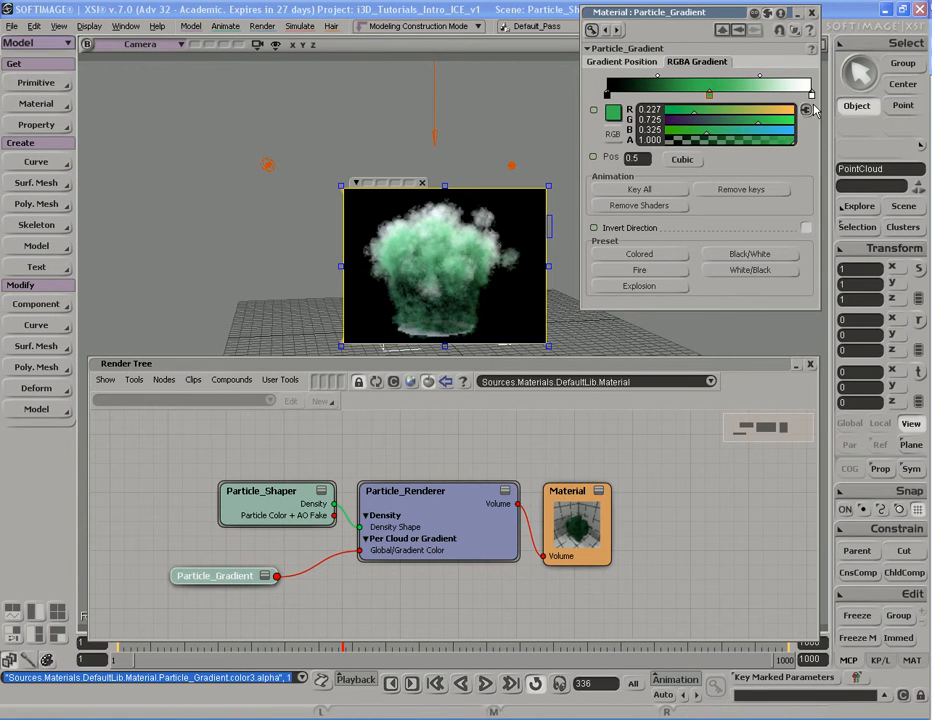
left_click(812, 96)
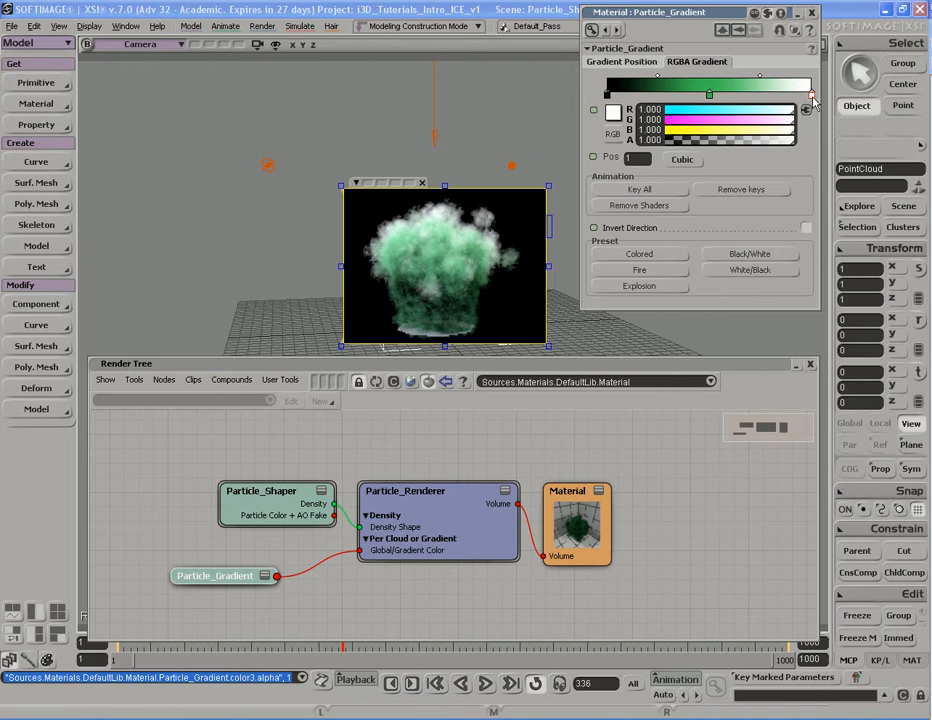
left_click(621, 61)
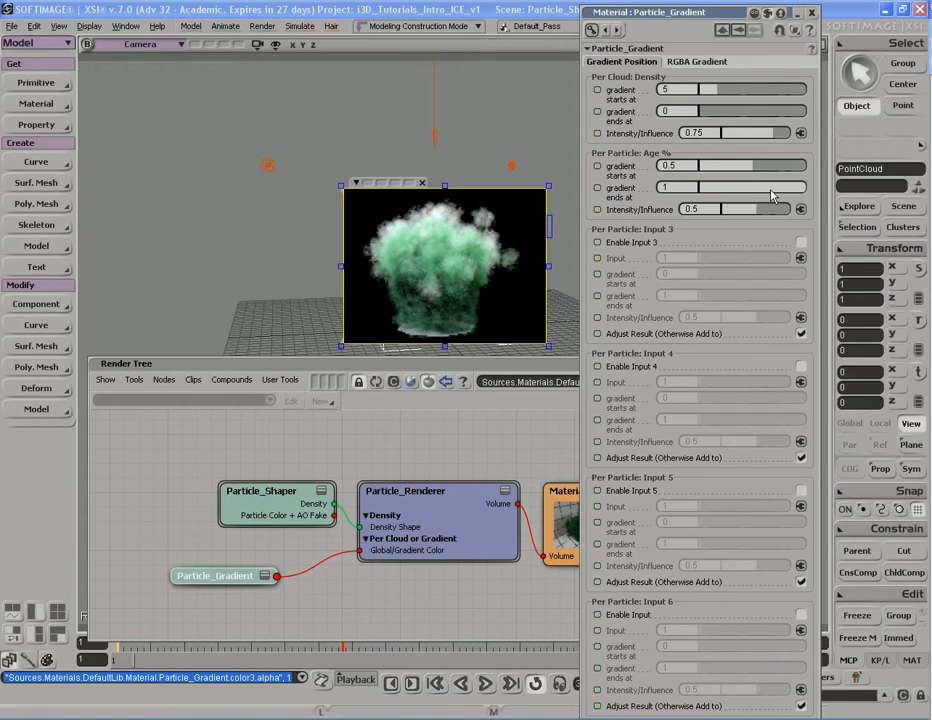
left_click(697, 61)
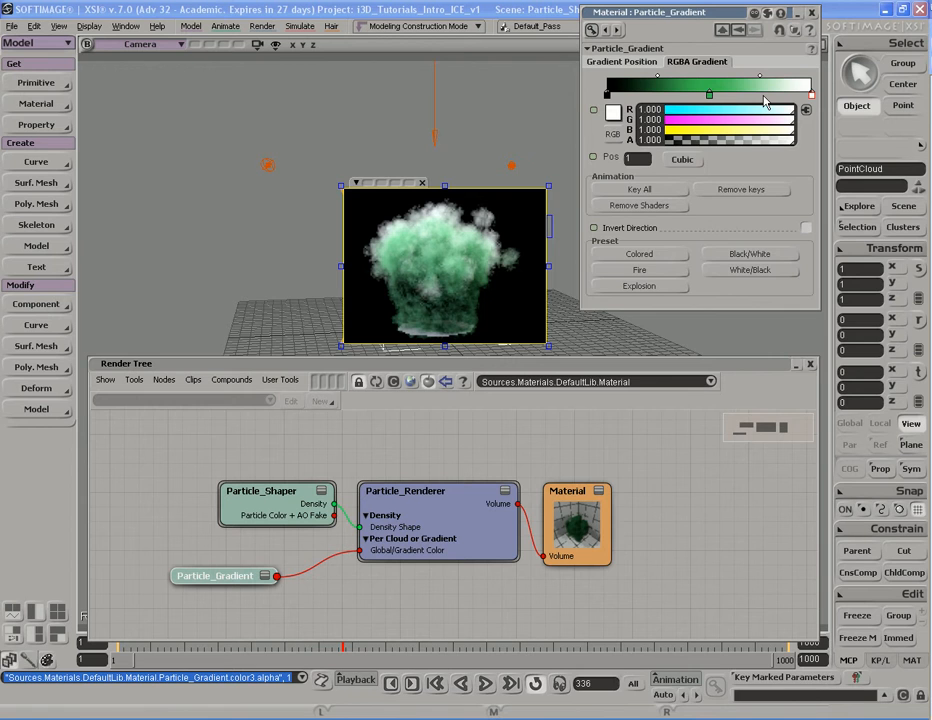
left_click(645, 62)
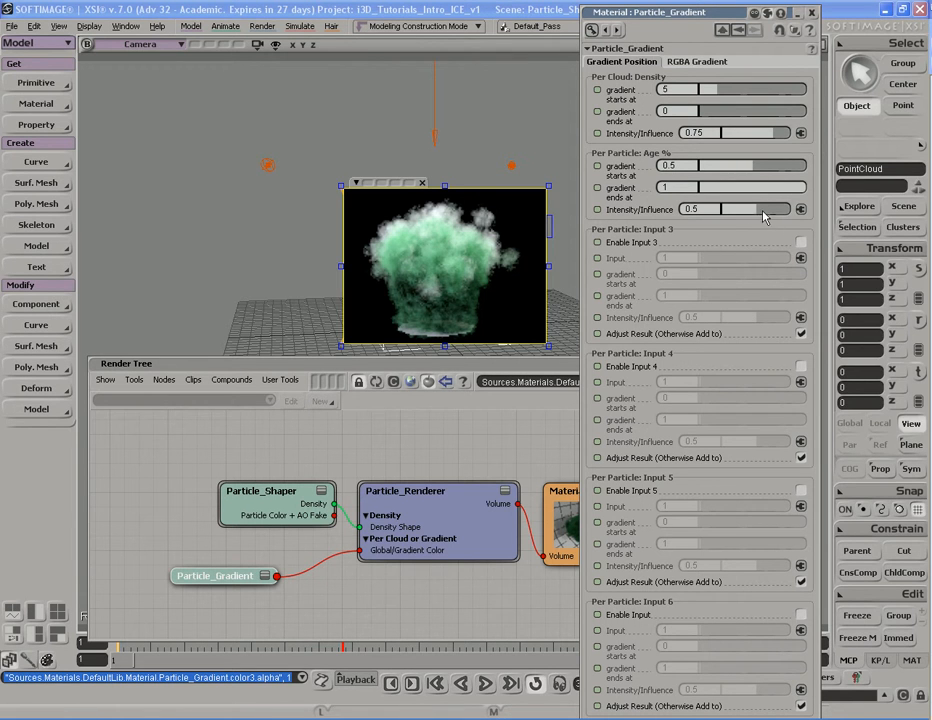
Try a Per Particle Age % intensity of 1 on Particle_Gradient and reset it to 0.5.
left_click_drag(758, 209, 806, 211)
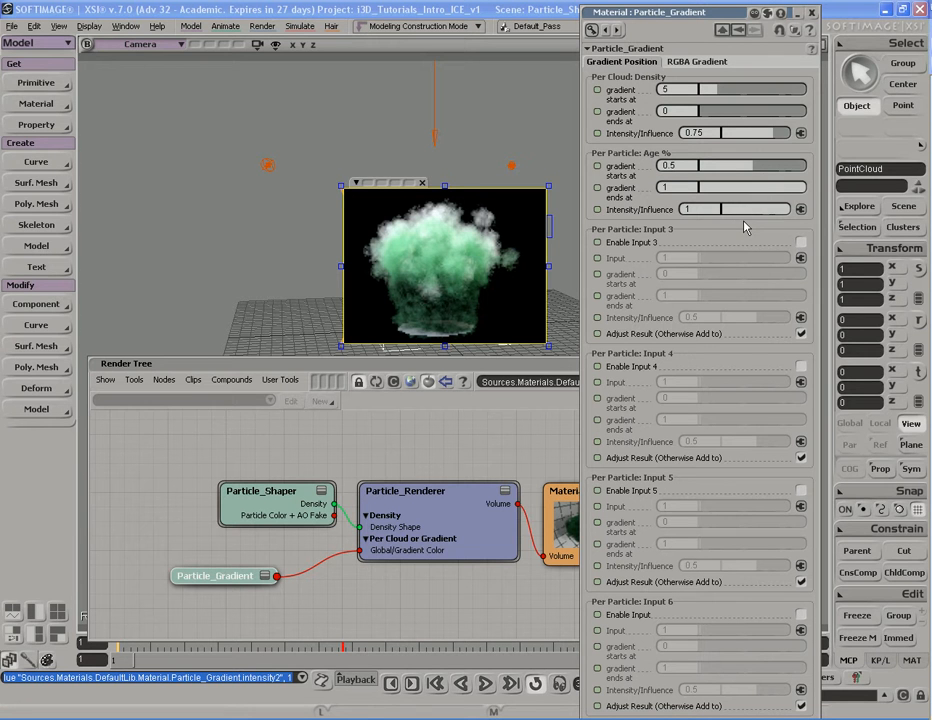
type(".5")
key("Return")
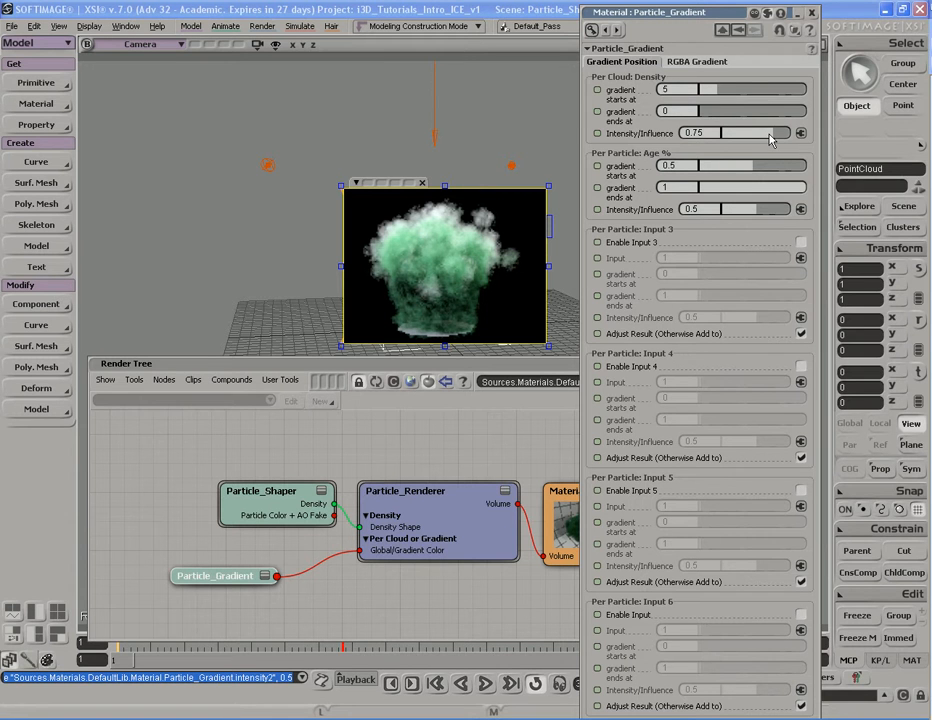
Set Particle_Gradient's Per Cloud Density intensity to 0, review its RGBA gradient and close its properties.
left_click_drag(770, 140, 716, 134)
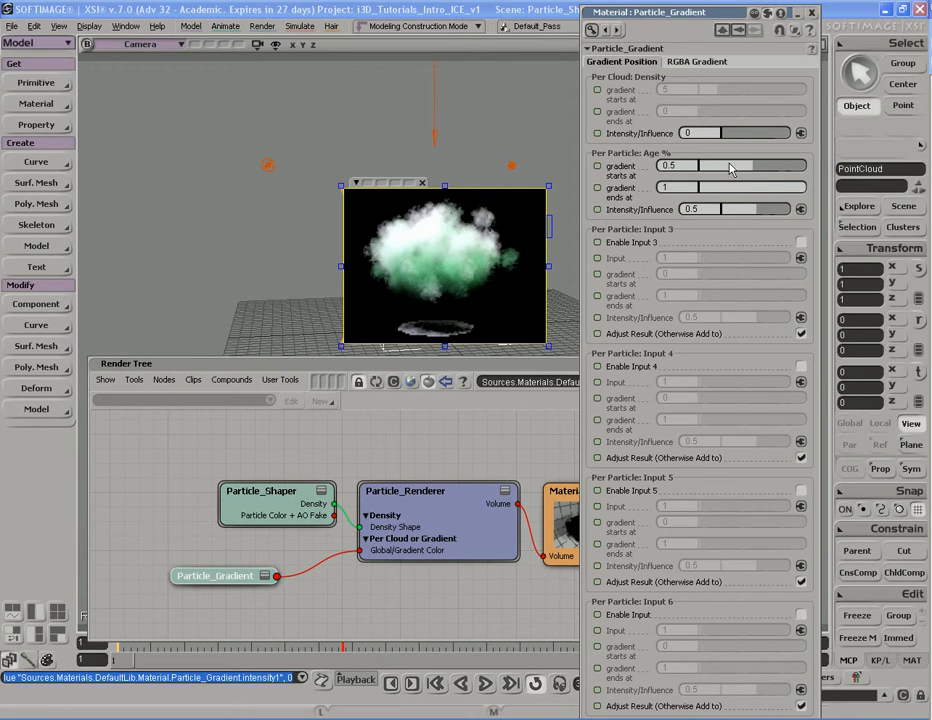
left_click(697, 61)
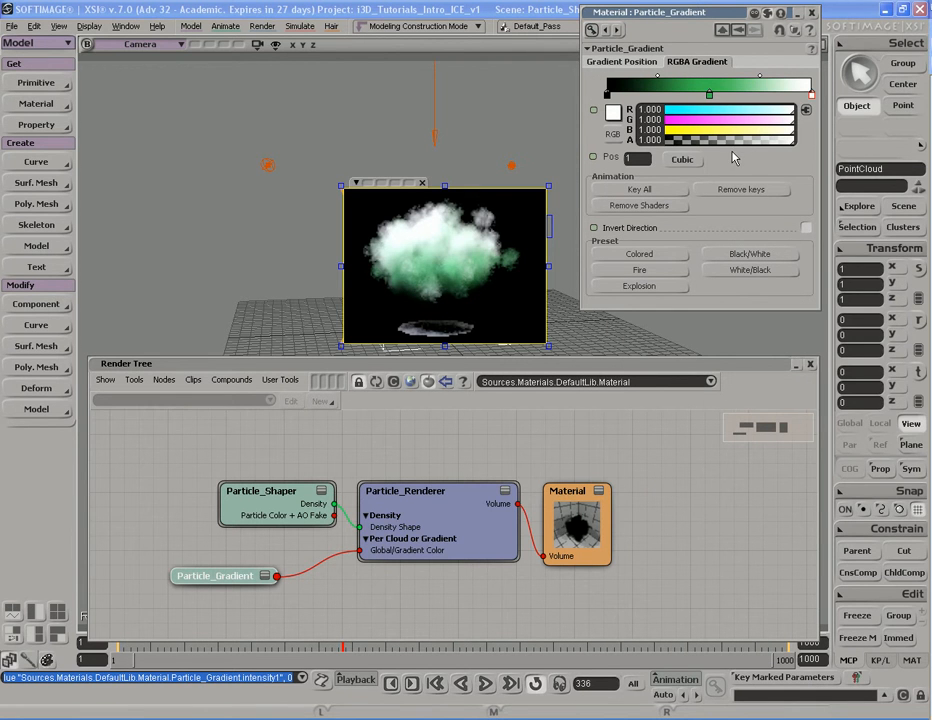
left_click(812, 13)
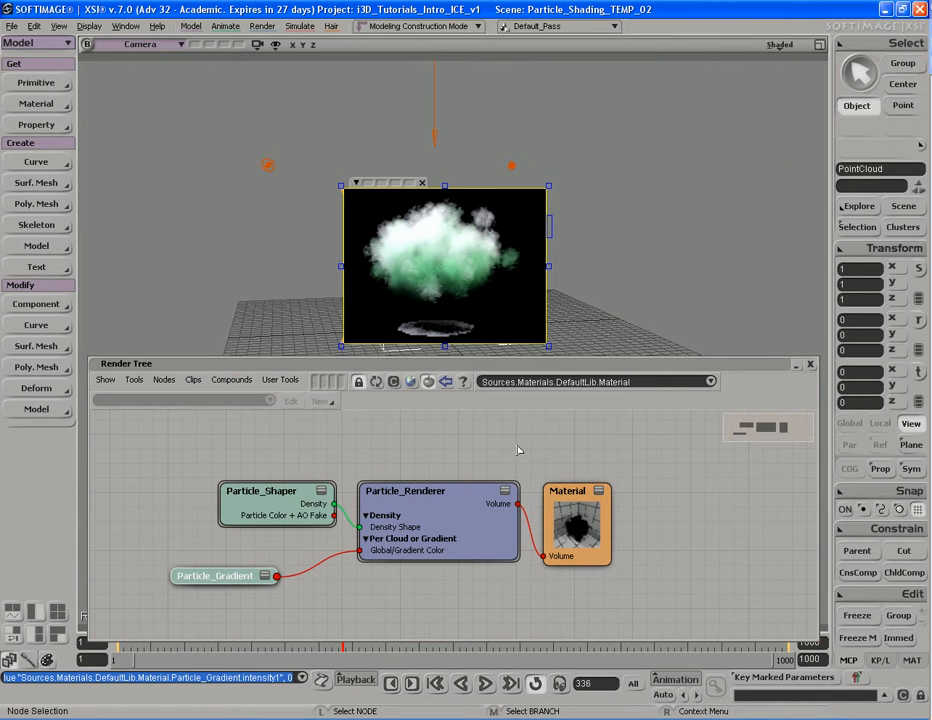
Hide the render preview, add a Particle Gradient FCurve node above Particle_Shaper and open its properties.
key("q")
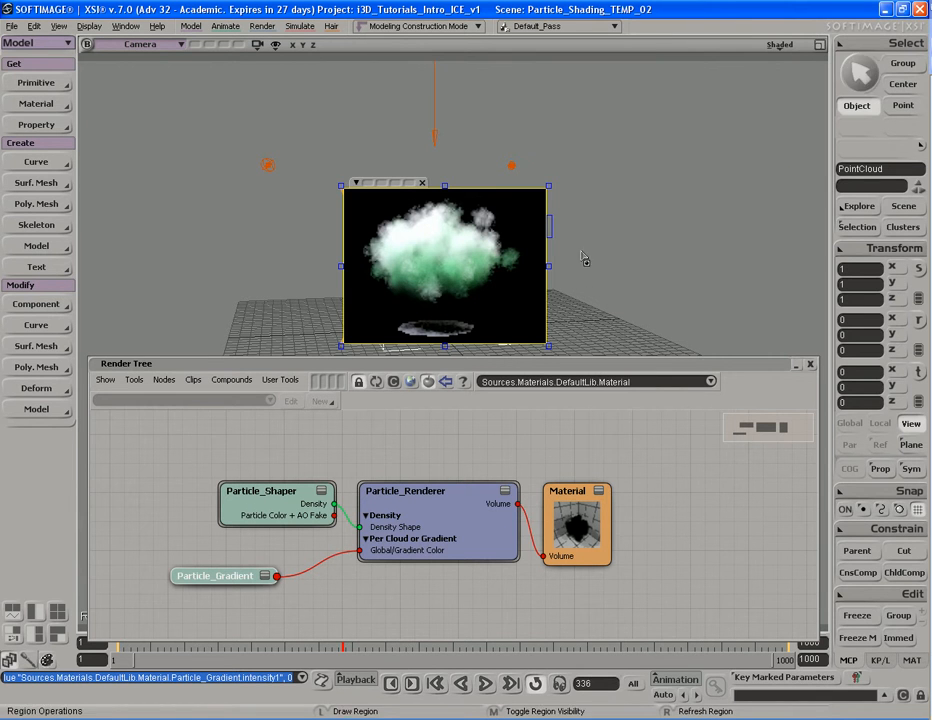
middle_click(587, 264)
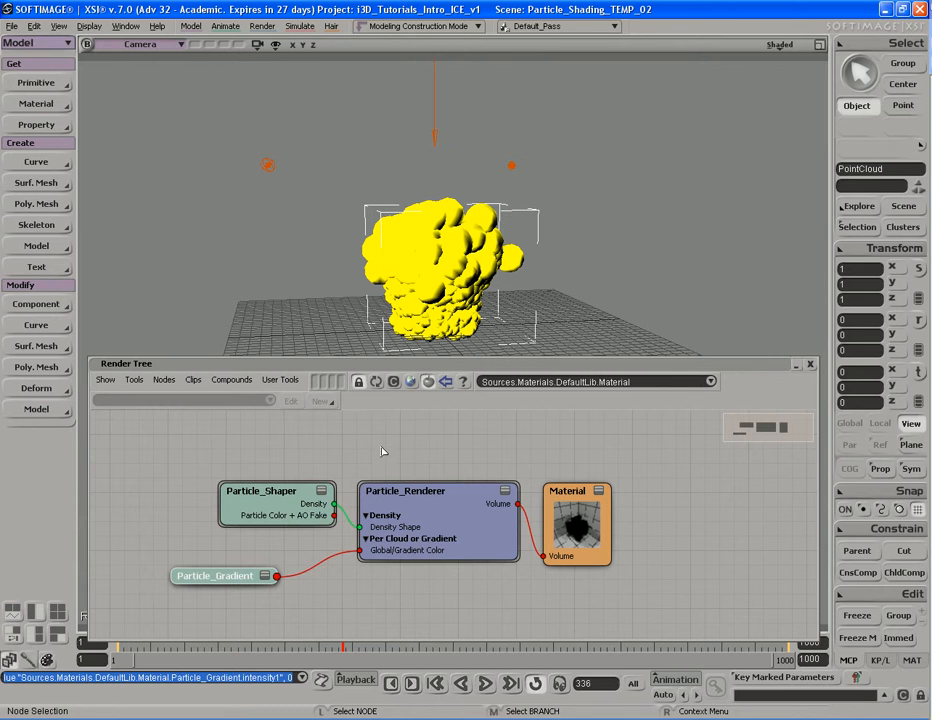
left_click(428, 381)
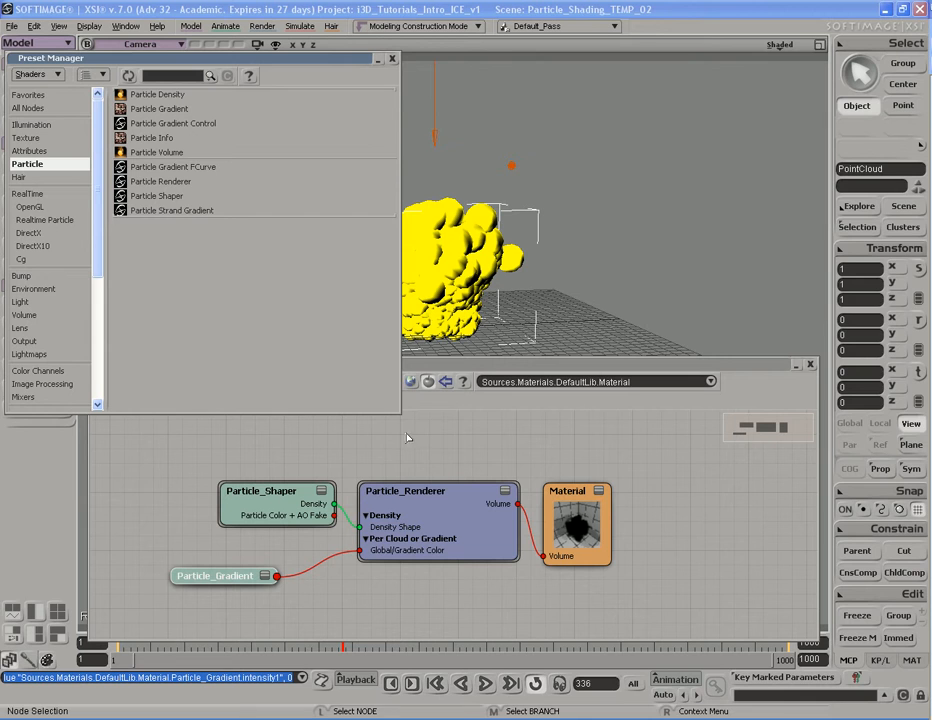
left_click(137, 171)
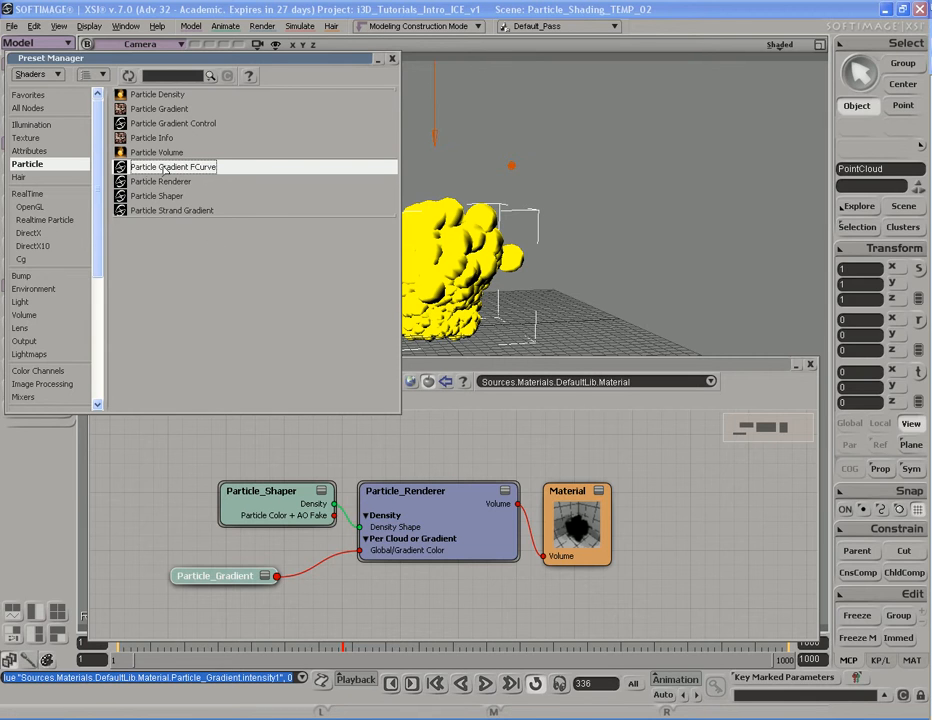
left_click_drag(175, 173, 270, 459)
left_click(392, 59)
double_click(270, 459)
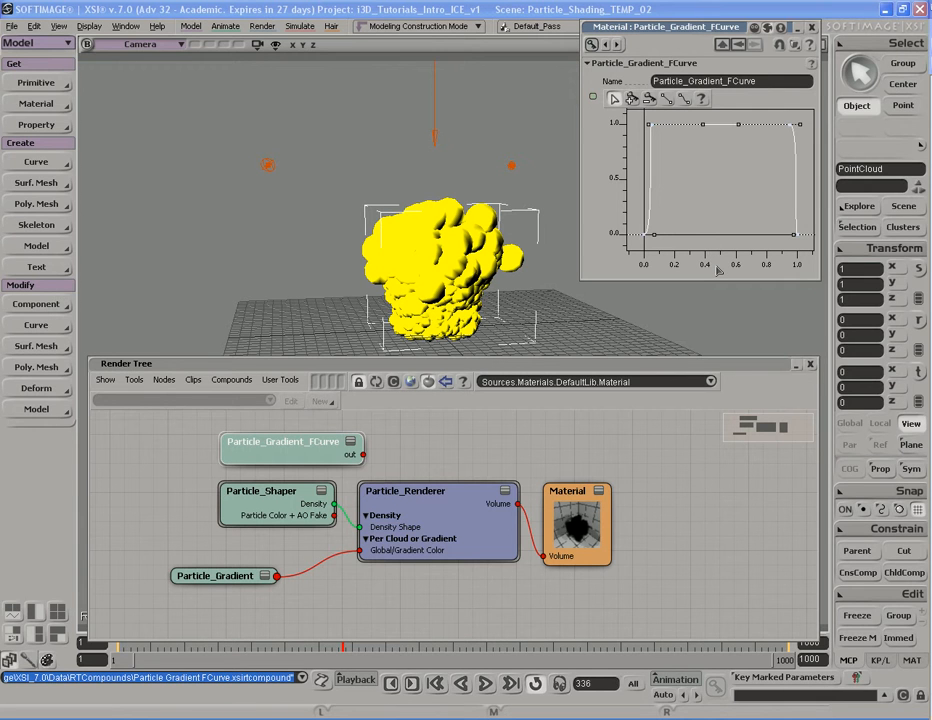
Inspect the key points of Particle_Gradient_FCurve's default curve and close its properties.
left_click_drag(775, 118, 800, 150)
left_click_drag(711, 153, 726, 194)
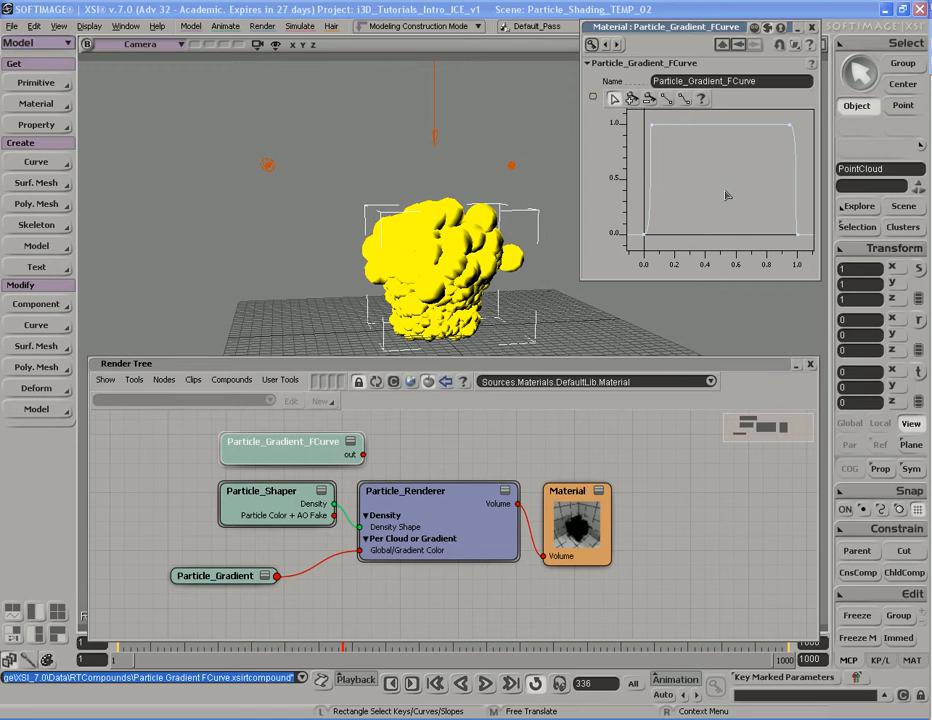
left_click(811, 27)
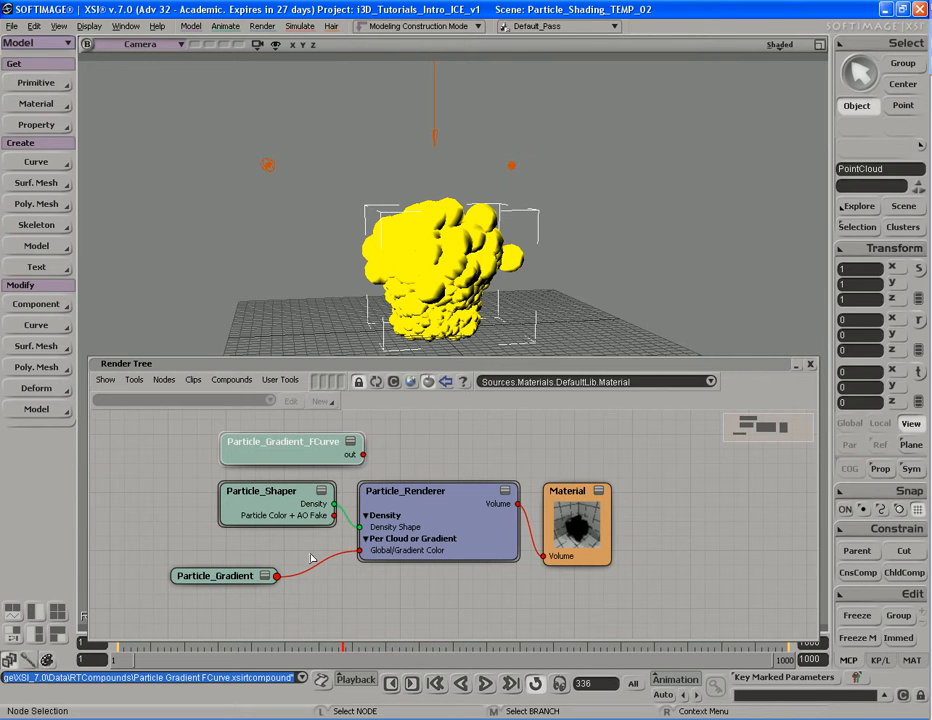
Connect Particle_Gradient_FCurve to Particle_Renderer's Global/Gradient Density, place it below Particle_Gradient and draw a render preview region around the cloud.
key("Return")
left_click_drag(311, 452, 449, 500)
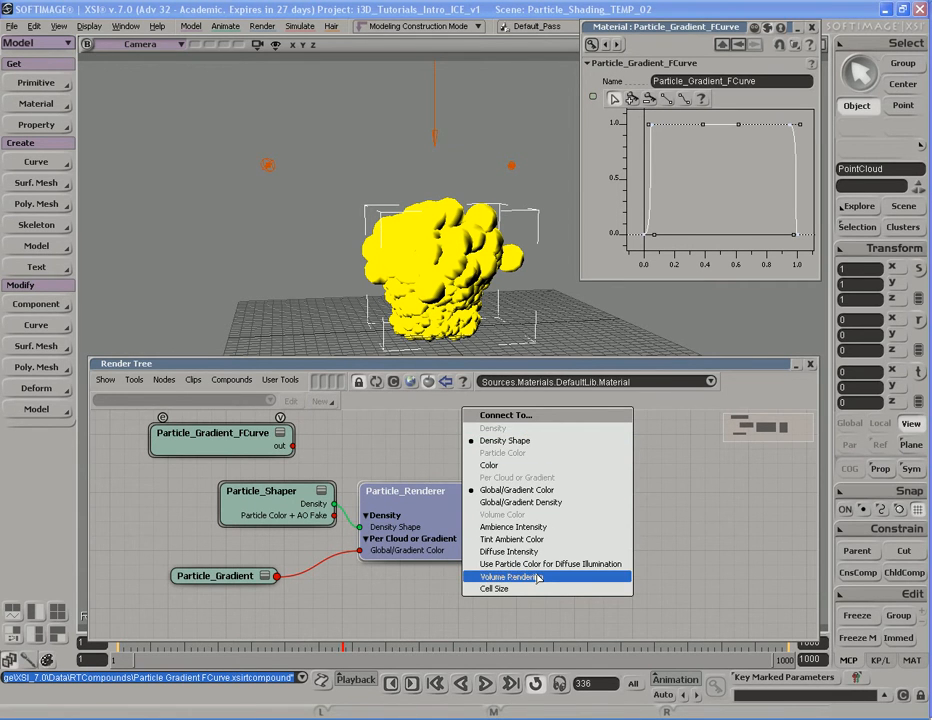
left_click(547, 506)
left_click_drag(242, 446, 218, 614)
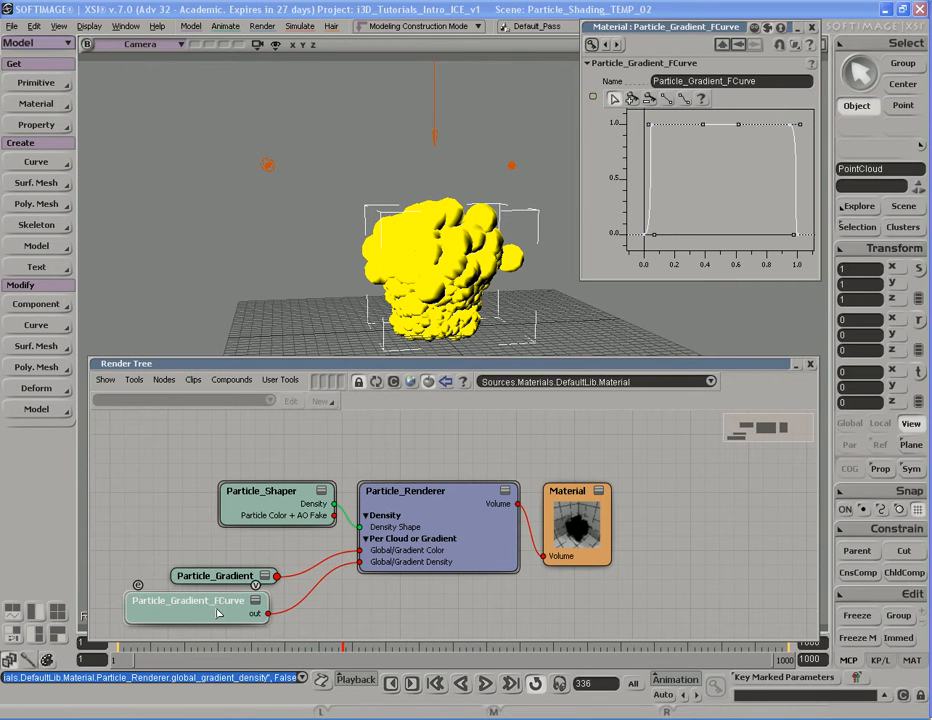
key("q")
left_click_drag(345, 184, 537, 345)
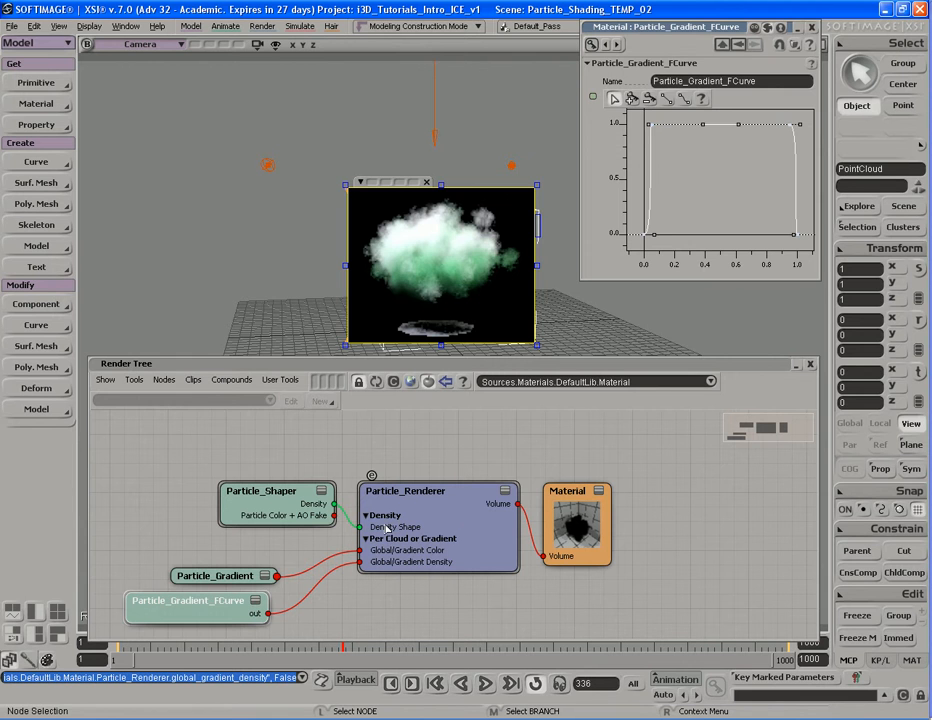
Set Particle_Gradient's Per Cloud Density intensity to 0.75 and close its properties.
left_click(215, 576)
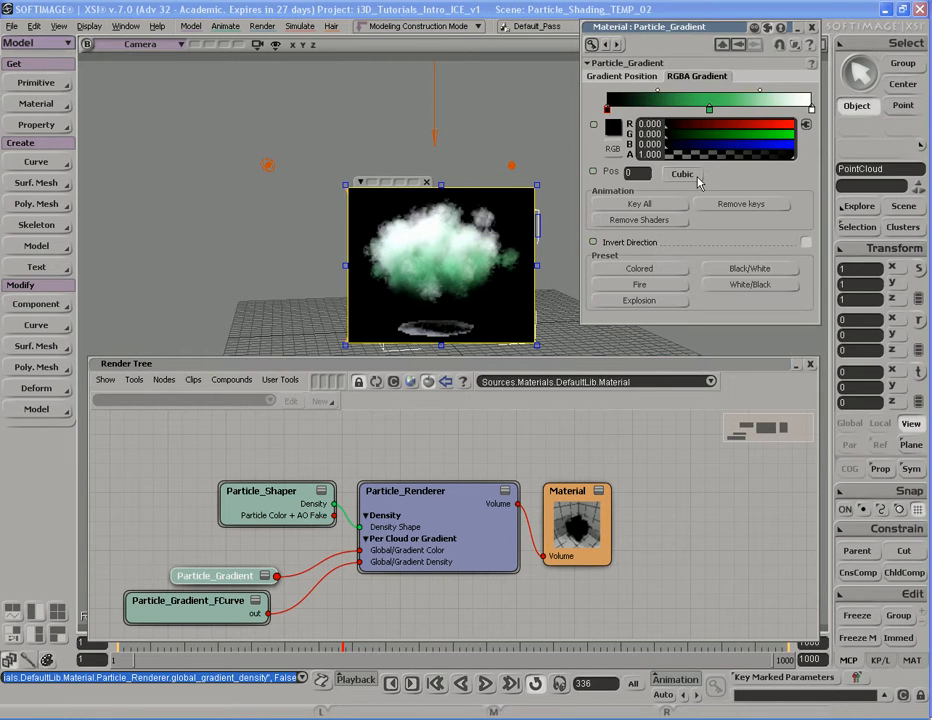
left_click(630, 76)
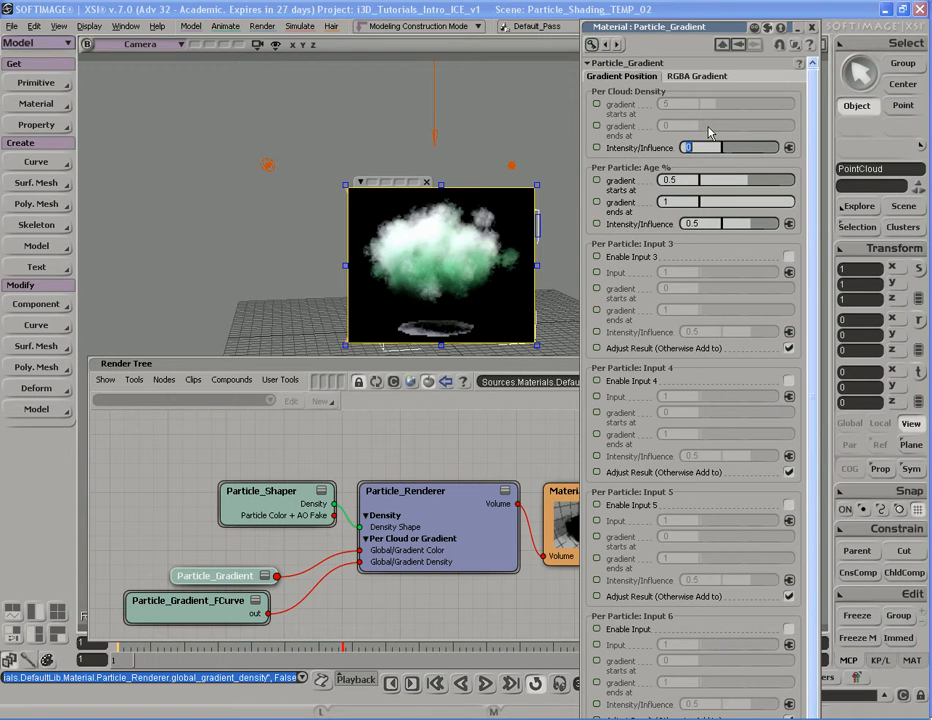
key("BackSpace")
key("Return")
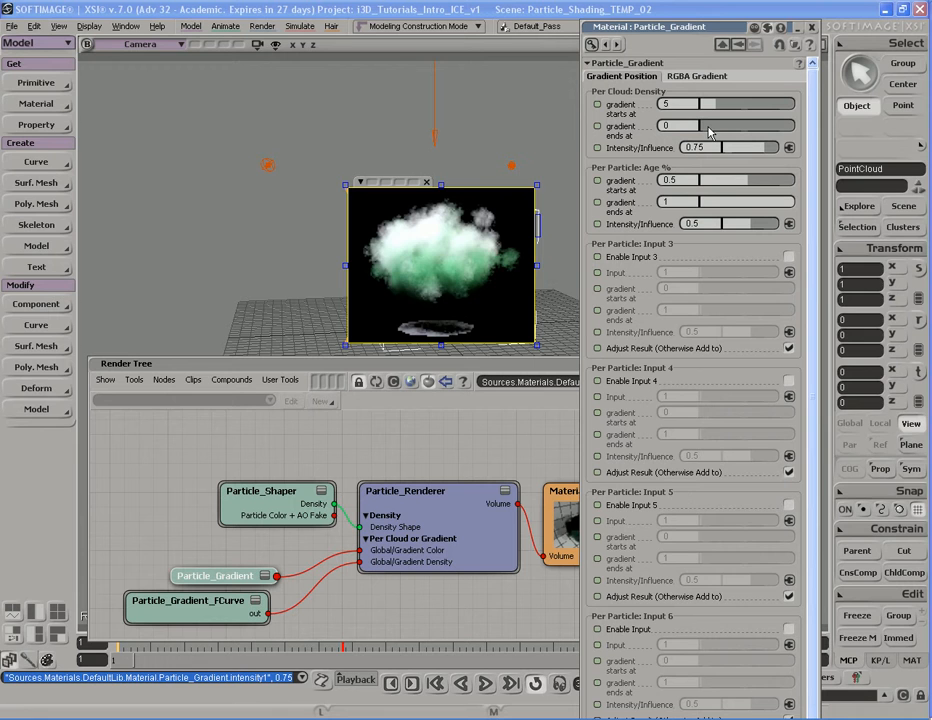
left_click(811, 28)
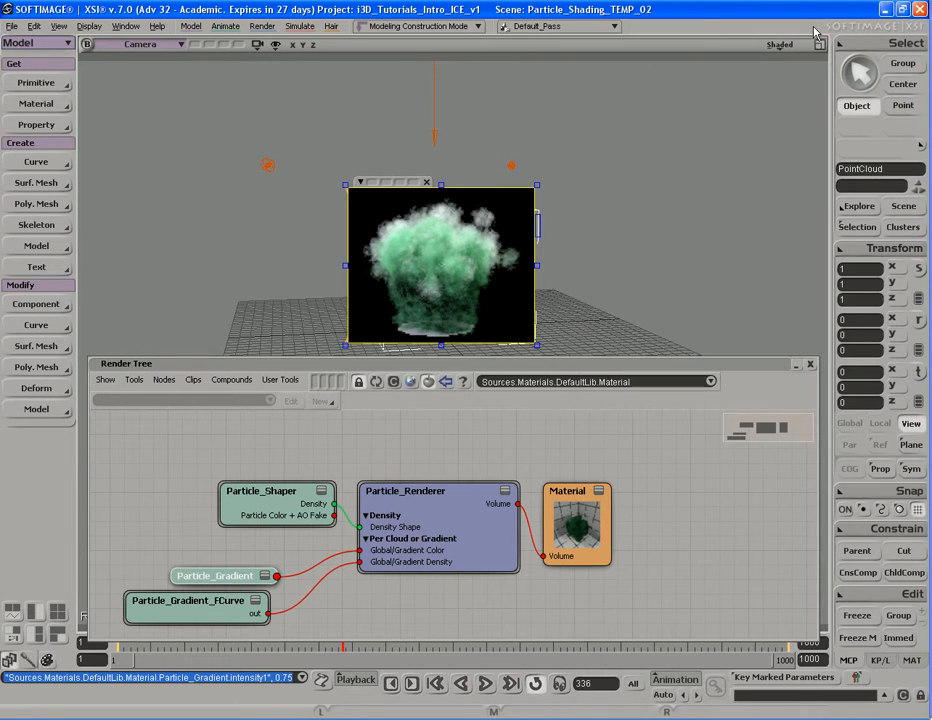
Reshape Particle_Gradient_FCurve into a gradual falloff by moving its second peak key to about 0.5 across and 0.56 high, with sloped tangents.
double_click(209, 614)
left_click_drag(714, 28, 704, 69)
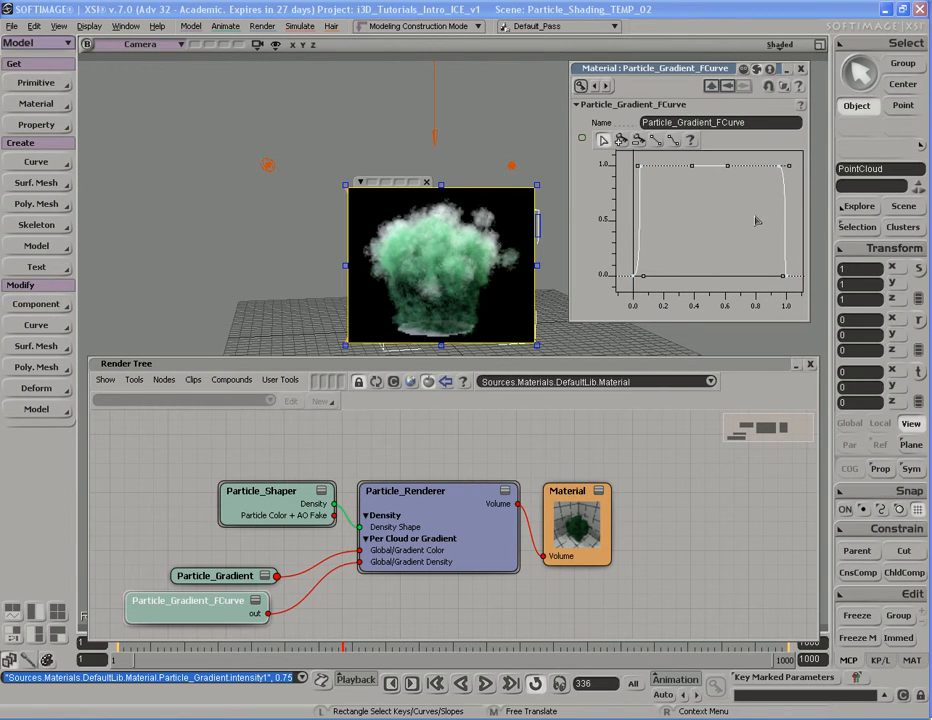
left_click_drag(768, 152, 794, 182)
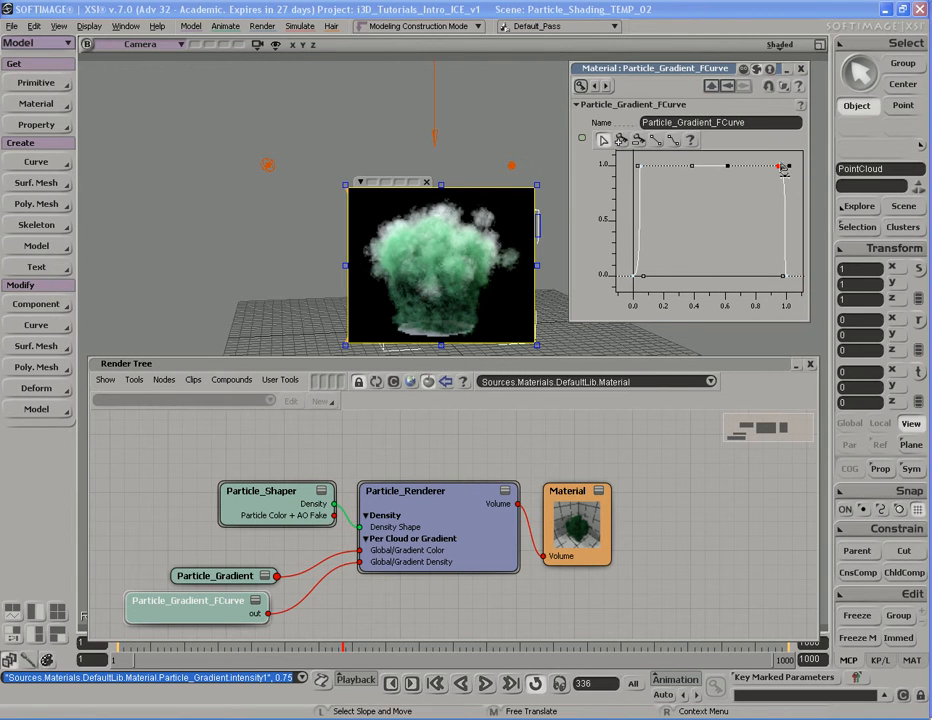
left_click_drag(631, 153, 673, 187)
left_click_drag(757, 153, 793, 184)
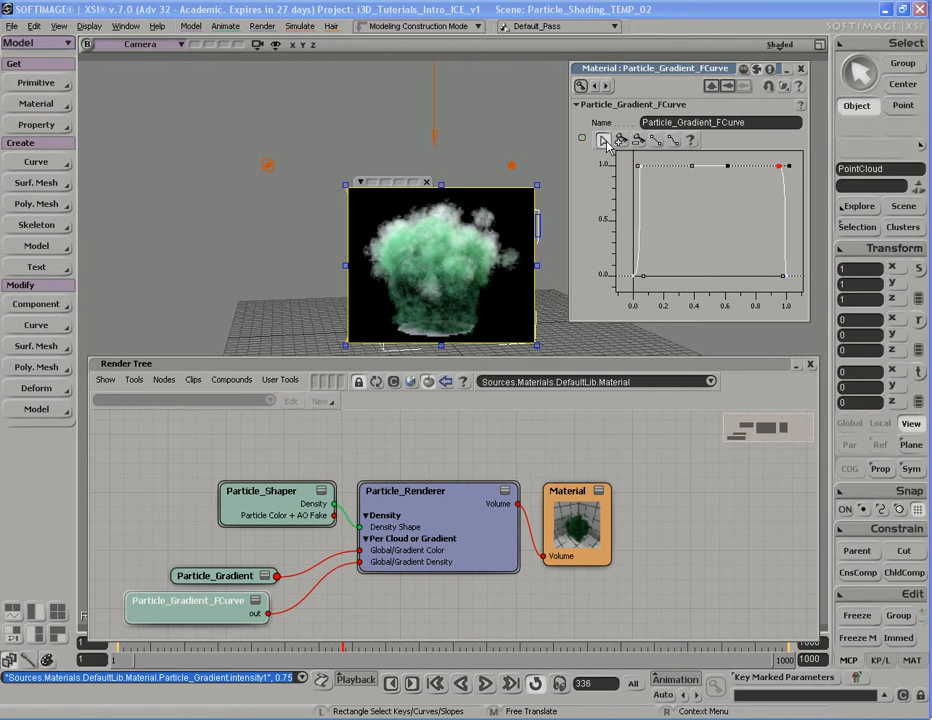
left_click_drag(783, 174, 741, 202)
left_click_drag(804, 212, 707, 236)
left_click(745, 204)
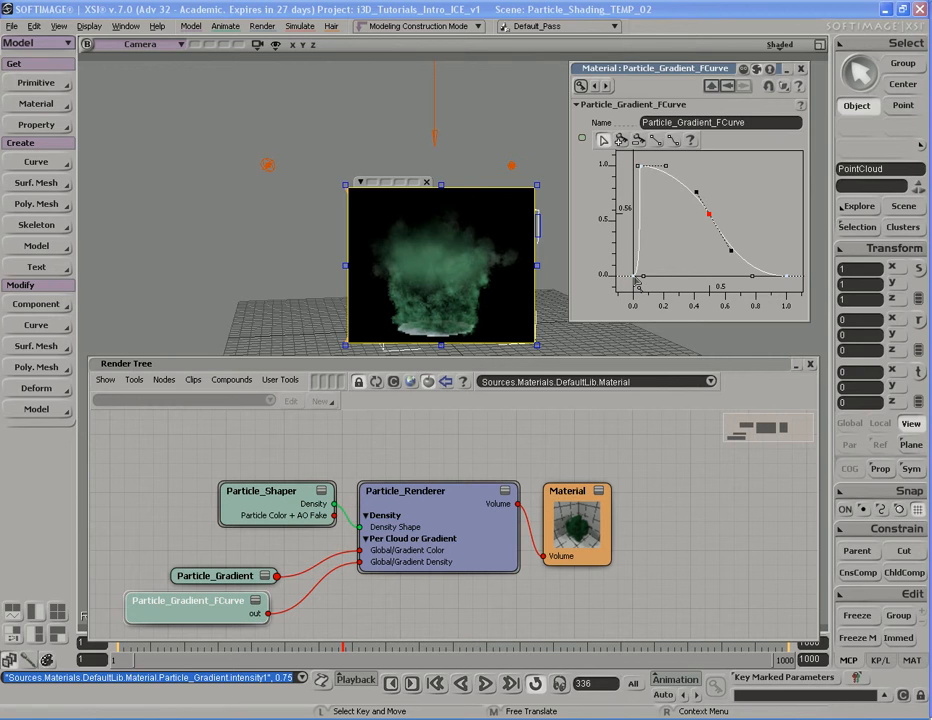
Inspect the key properties of Particle_Gradient_FCurve's first peak key and close them.
left_click(639, 166)
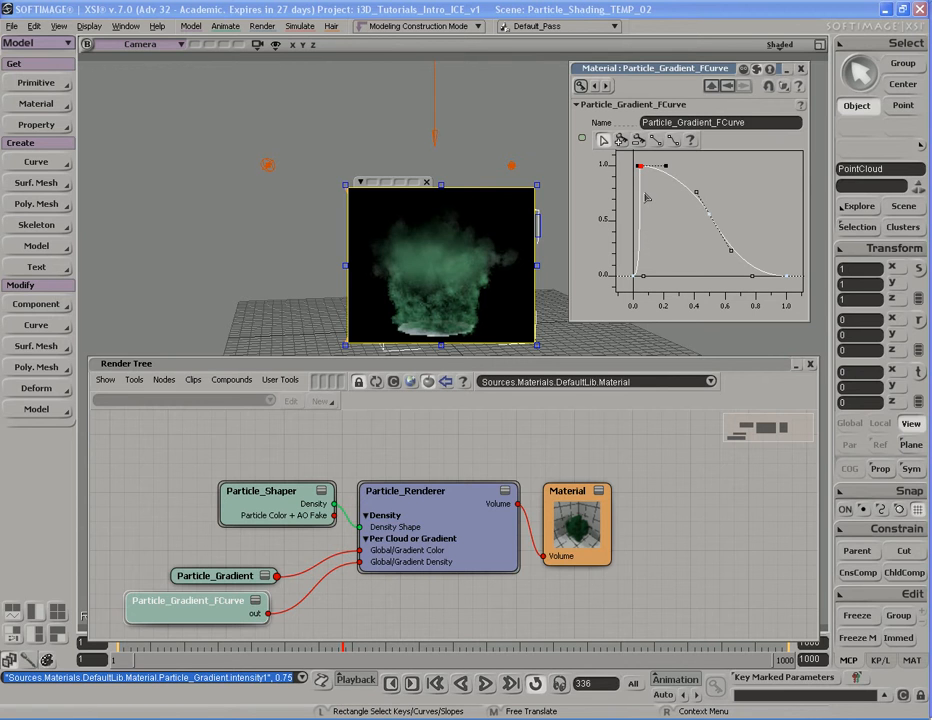
right_click(645, 170)
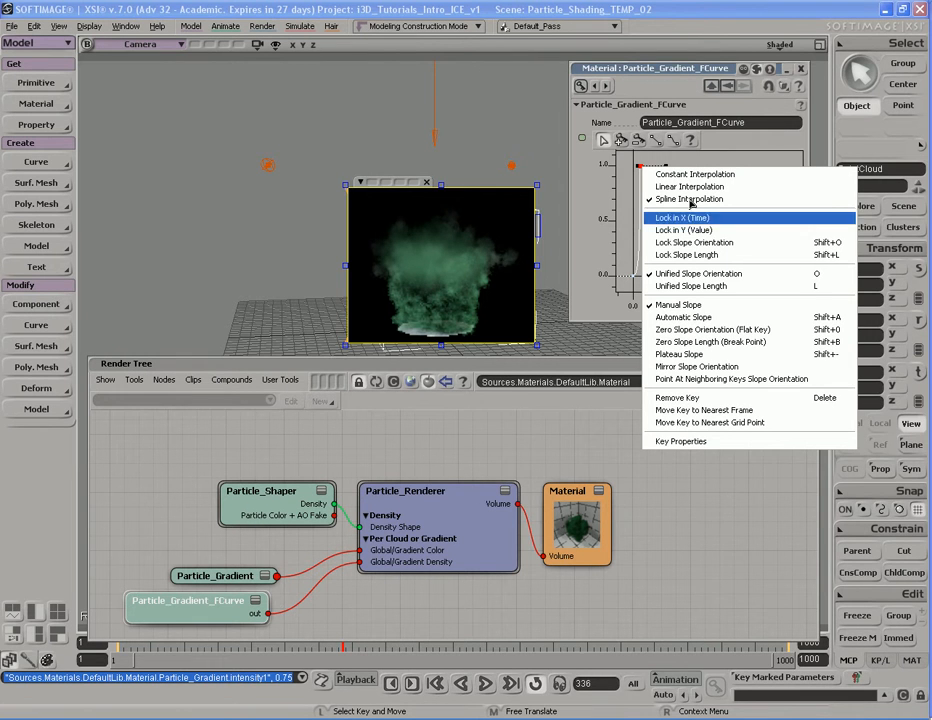
left_click(690, 441)
left_click_drag(282, 143, 204, 80)
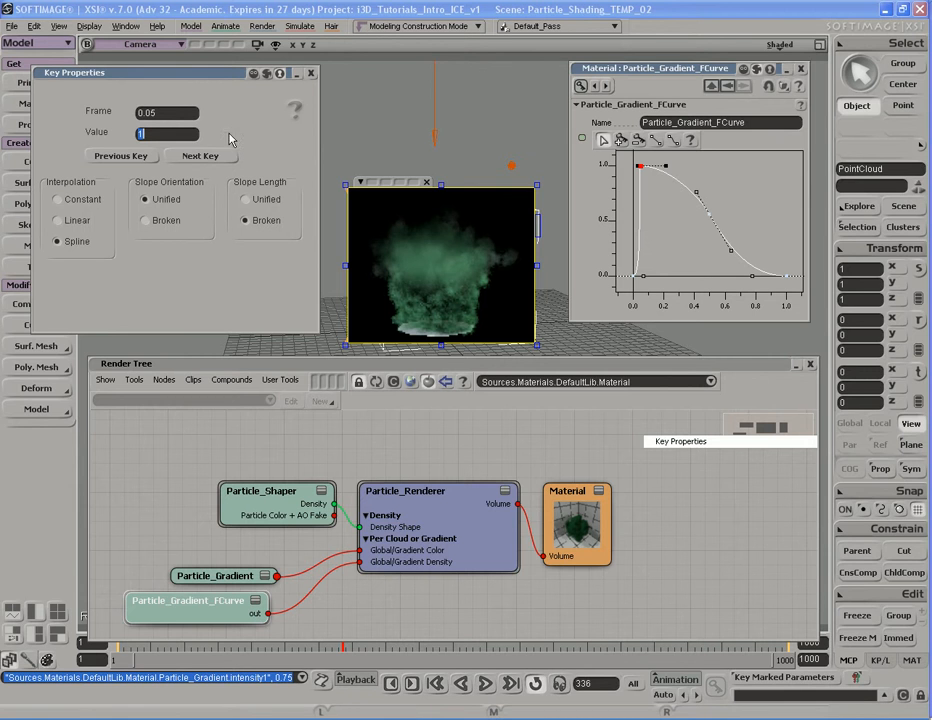
left_click(311, 73)
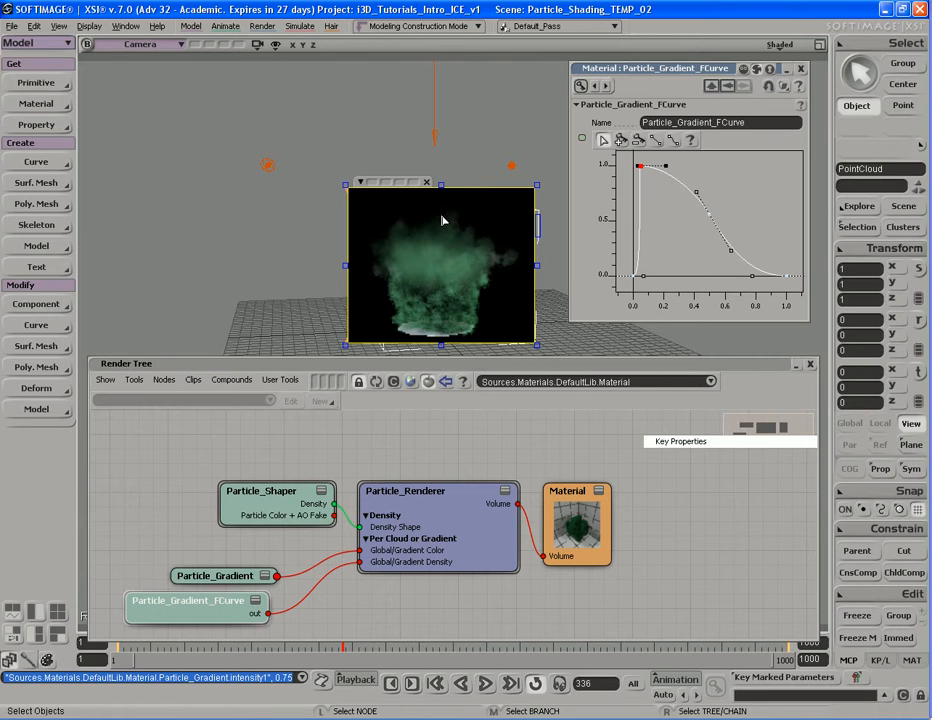
Move the curve's falloff key to about 0.8 across and 0.81 high, and compare the render with Particle_Gradient_FCurve disconnected and reconnected to Global/Gradient Density.
left_click_drag(711, 215, 737, 210)
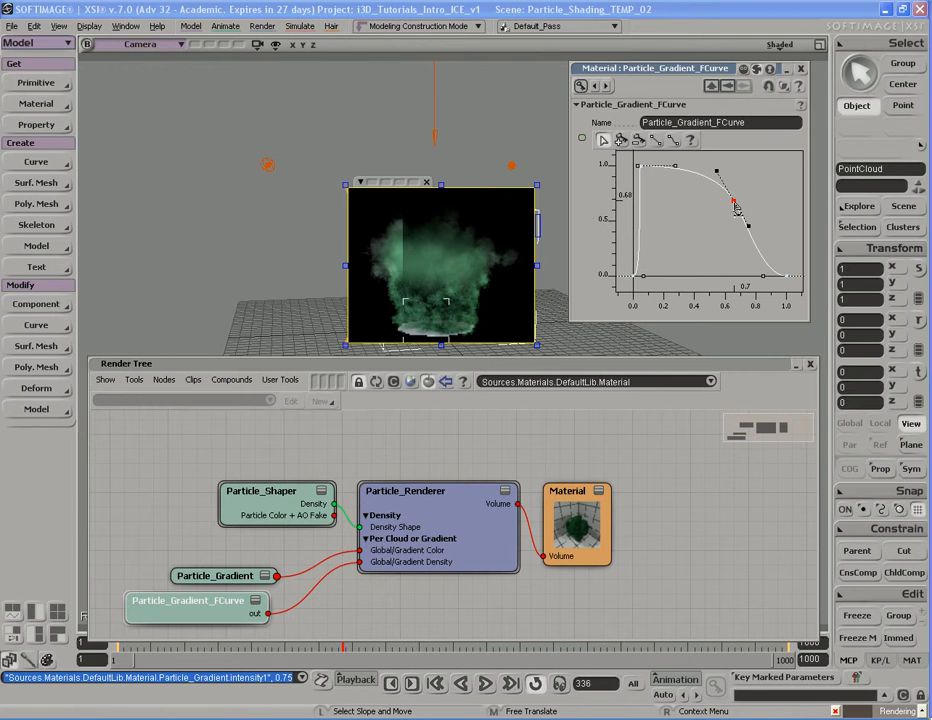
left_click_drag(735, 204, 754, 189)
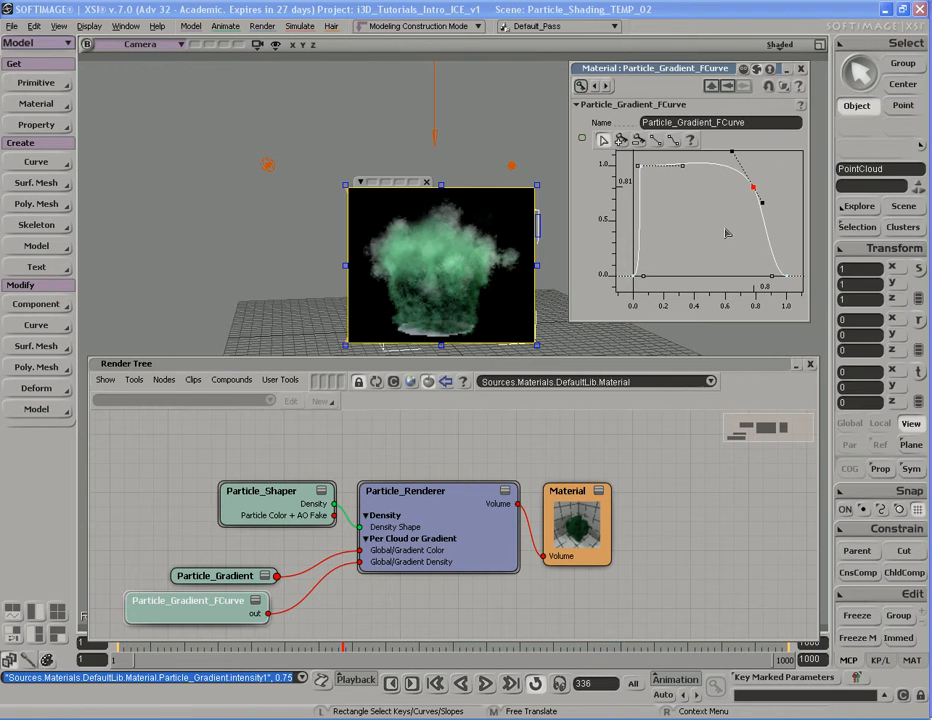
left_click_drag(350, 568, 337, 577)
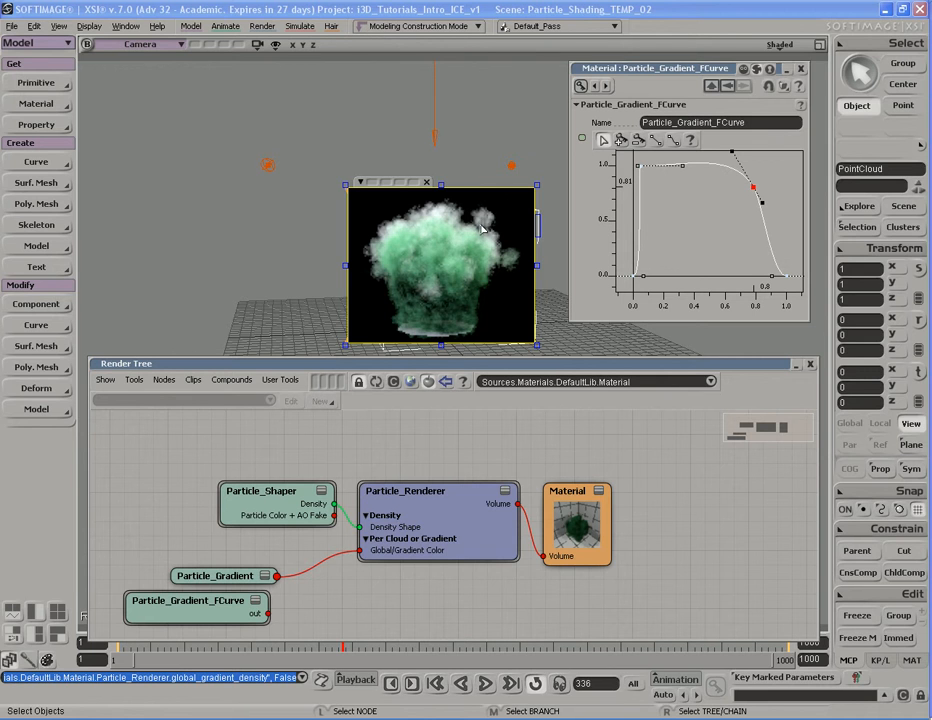
left_click_drag(268, 616, 420, 548)
left_click(459, 549)
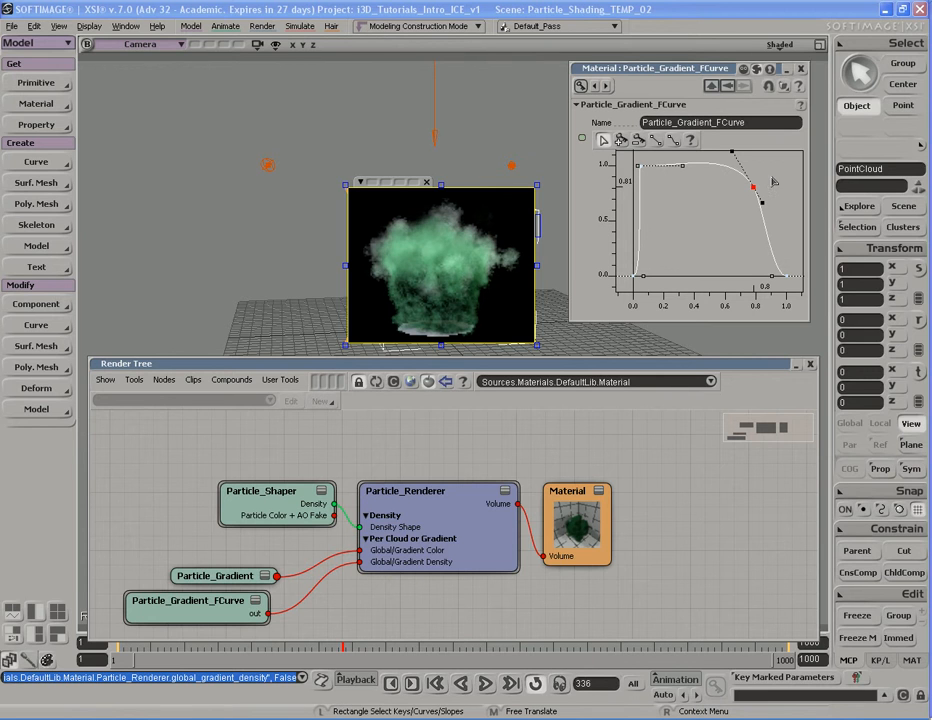
Add a key forming a dip at about 0.2 across and 0.06 high, and move the falloff key to about 0.5 across and 0.96 high.
left_click_drag(731, 176, 766, 231)
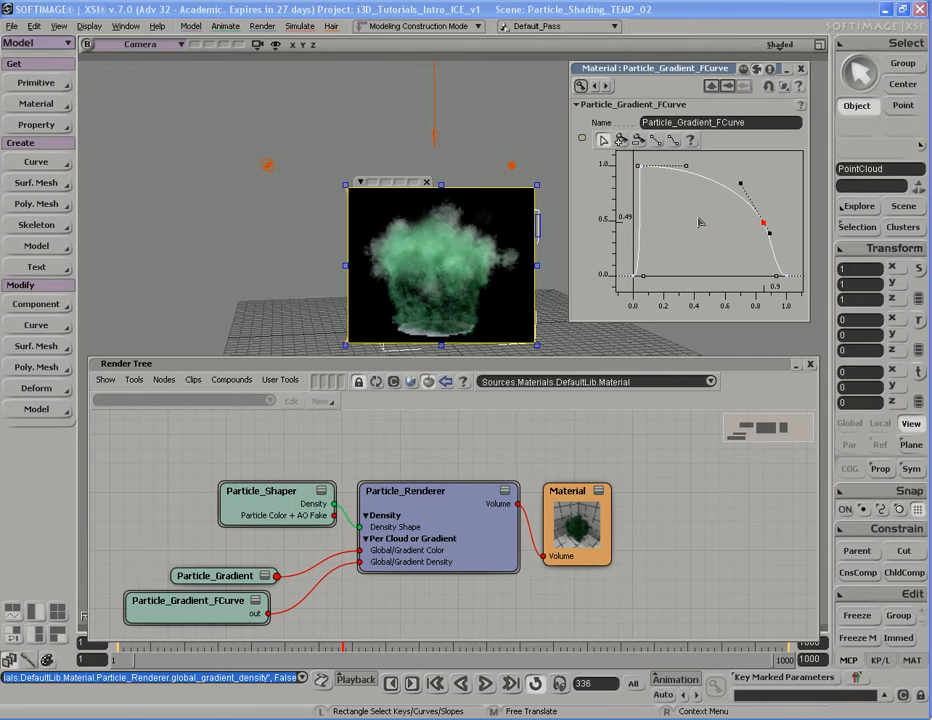
key("q")
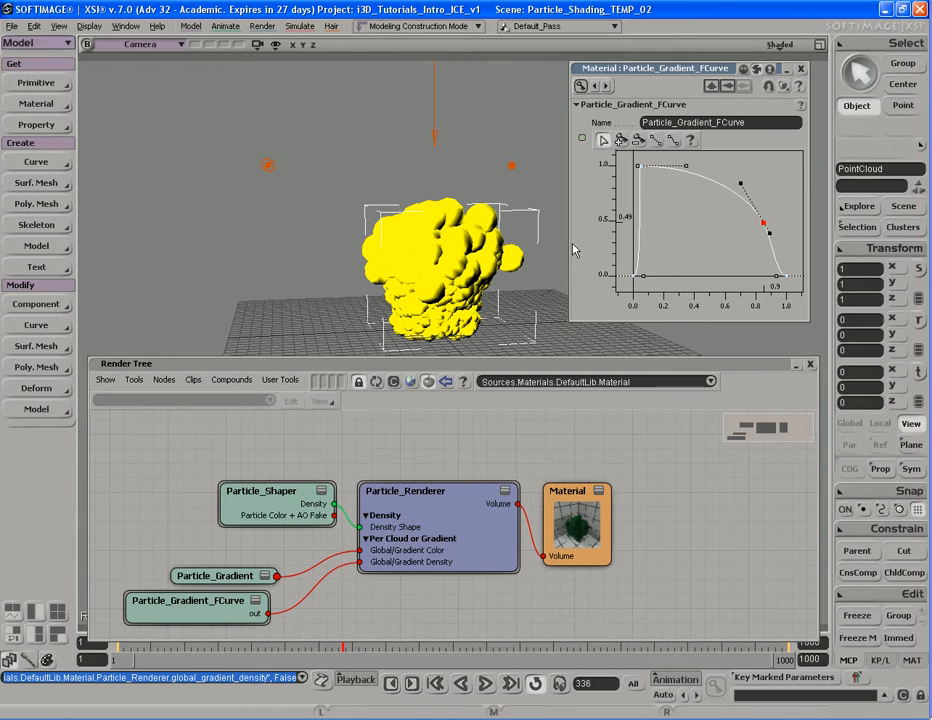
left_click(620, 143)
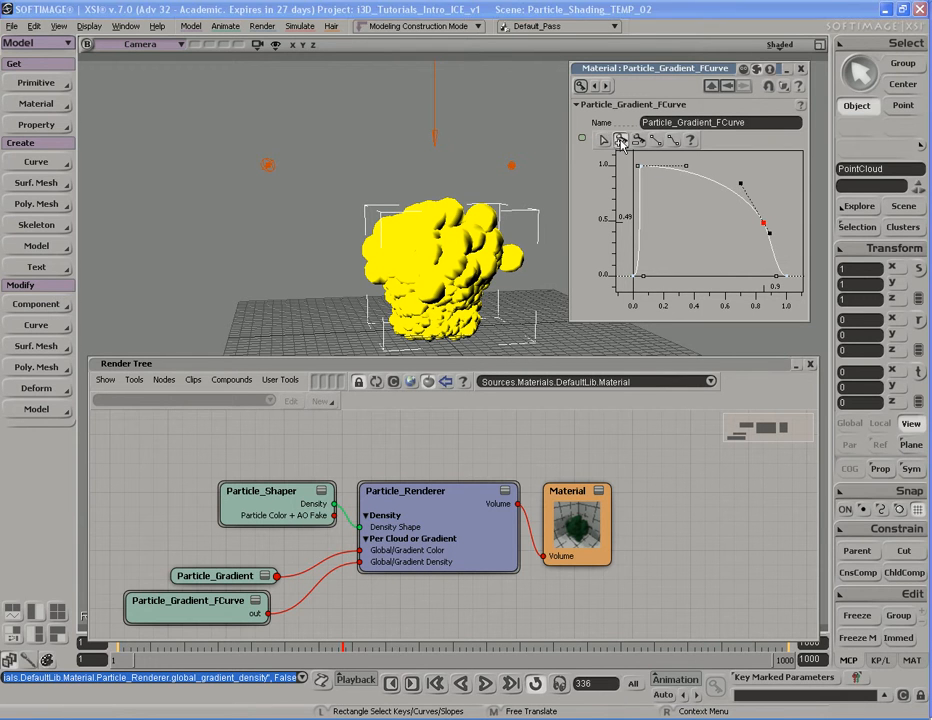
left_click(693, 198)
key("Escape")
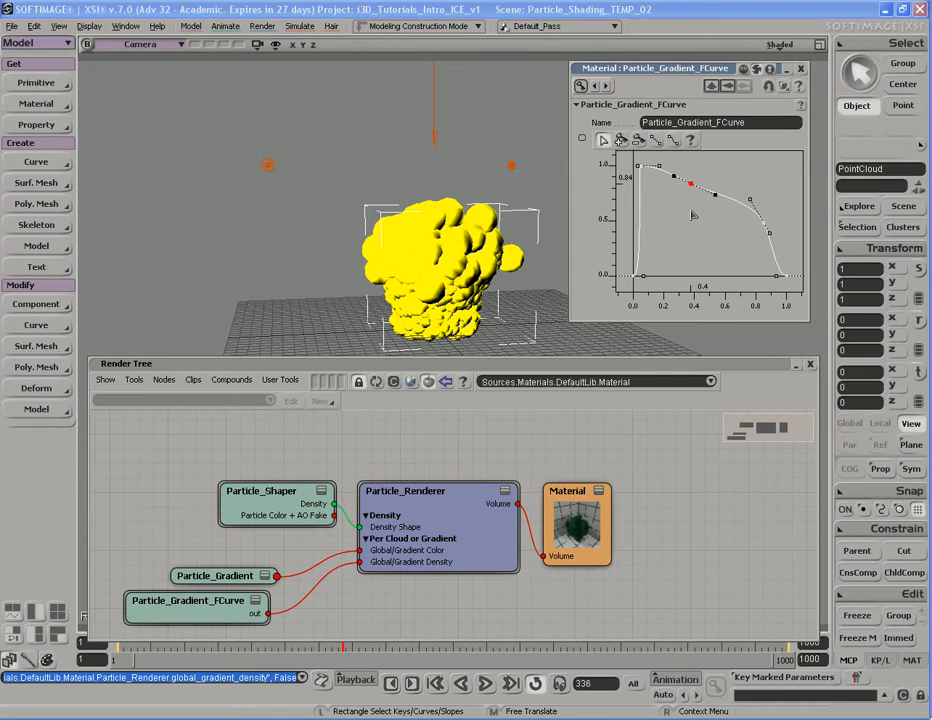
left_click_drag(692, 186, 666, 273)
left_click_drag(766, 232, 713, 180)
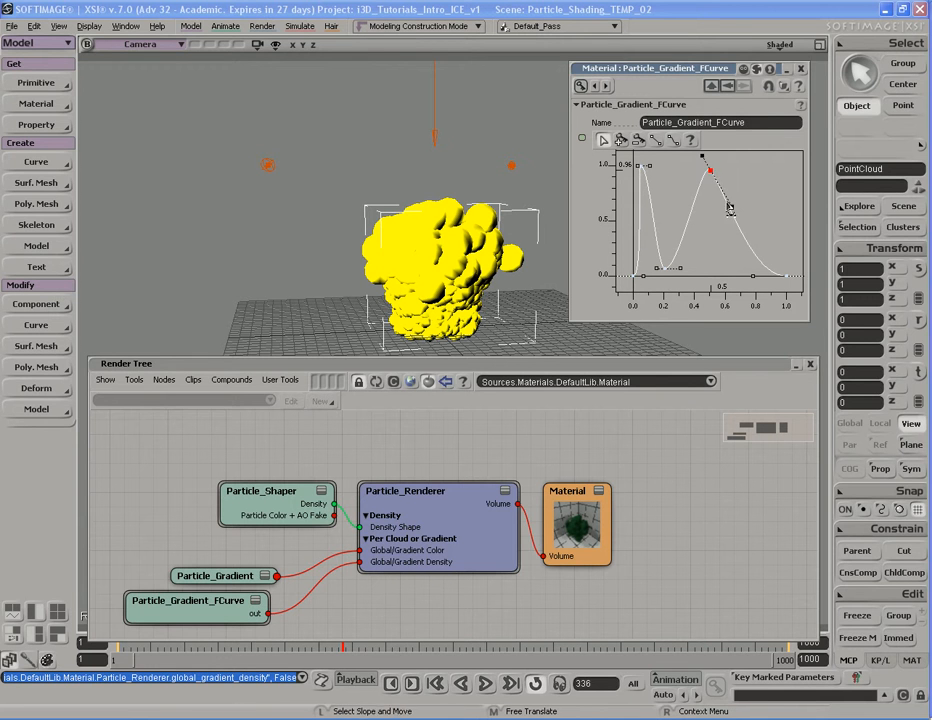
middle_click(554, 204)
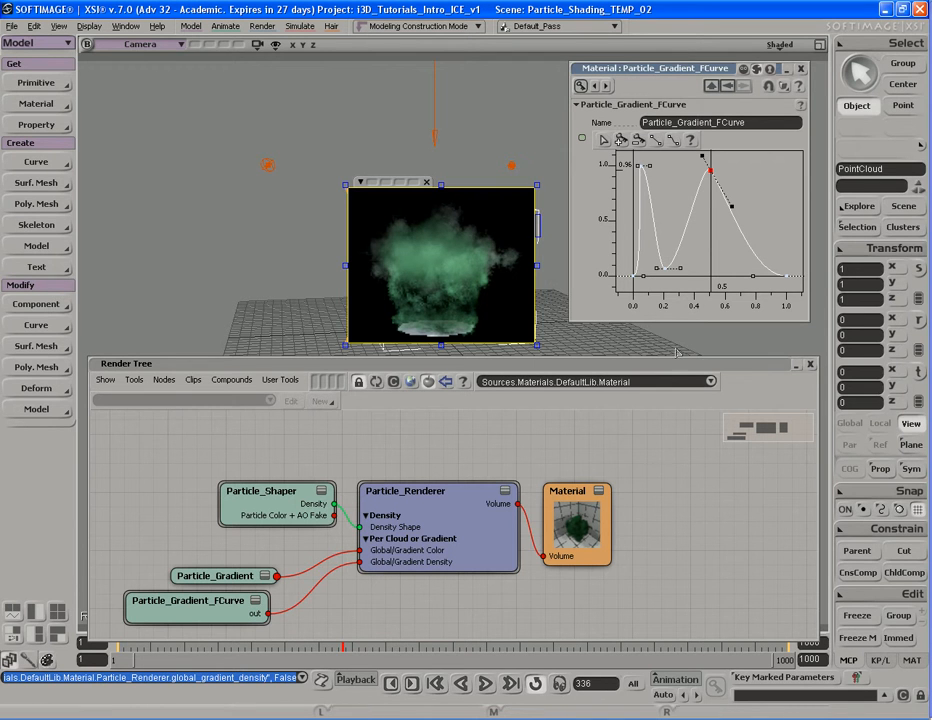
left_click(801, 69)
Disconnect Particle_Gradient_FCurve from Particle_Renderer's Global/Gradient Density and turn off the render preview region.
left_click_drag(412, 447, 450, 428)
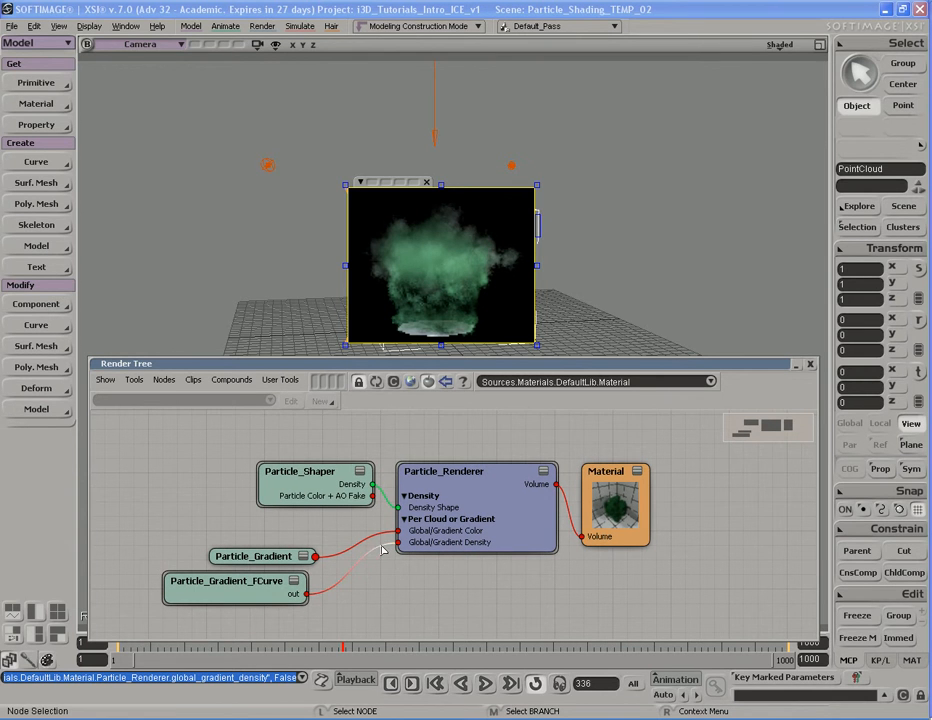
key("Delete")
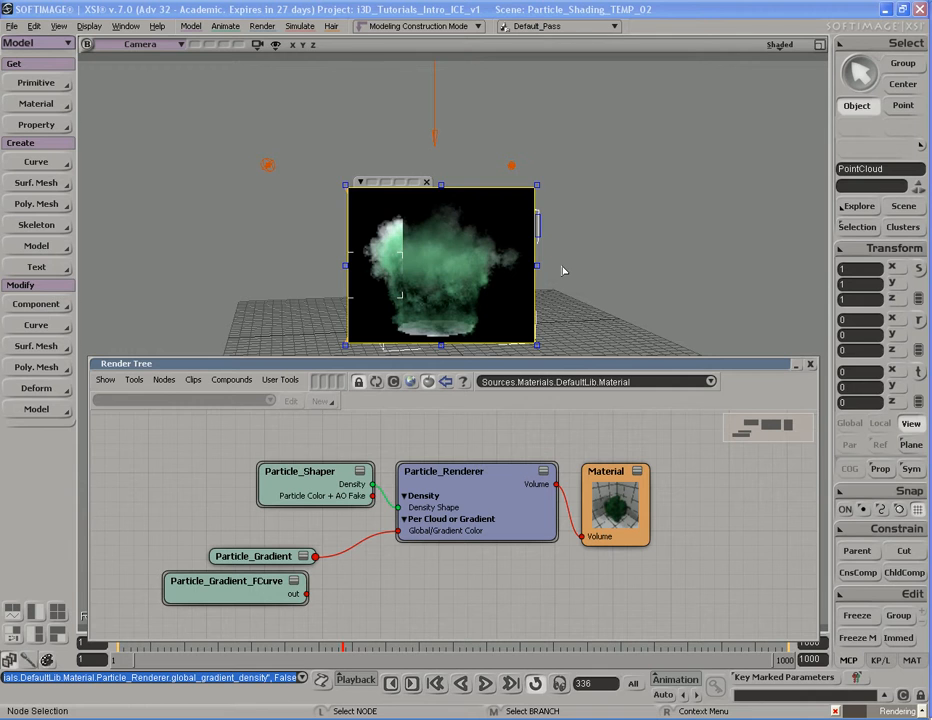
key("q")
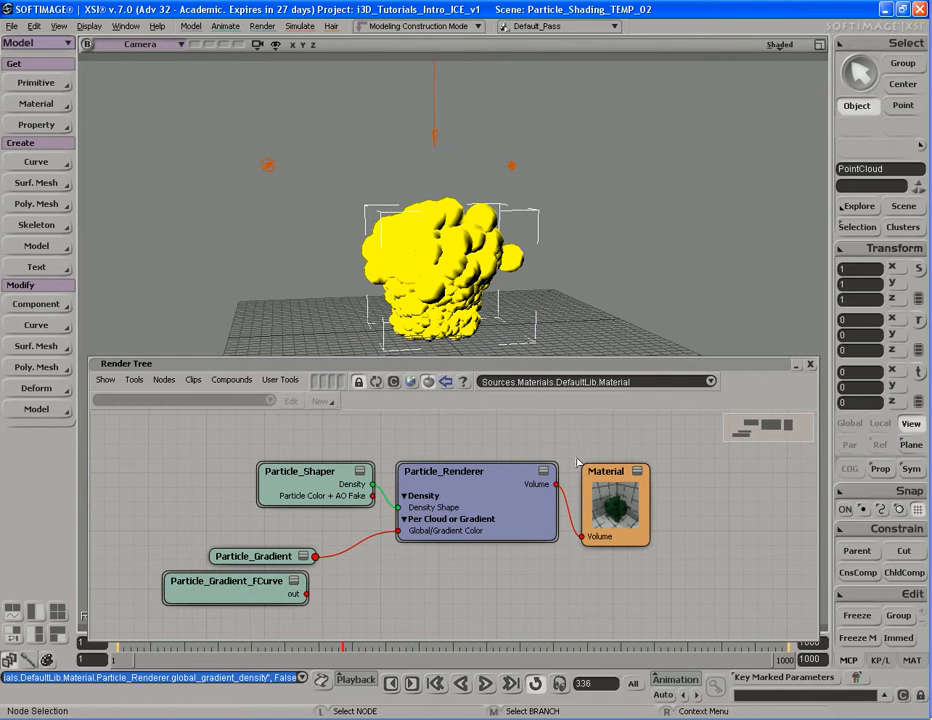
Add a Turbulize Color by Gradient modifier to the point cloud's ICE tree and connect it to Emit from Surface's Initial Values Color.
left_click(457, 244)
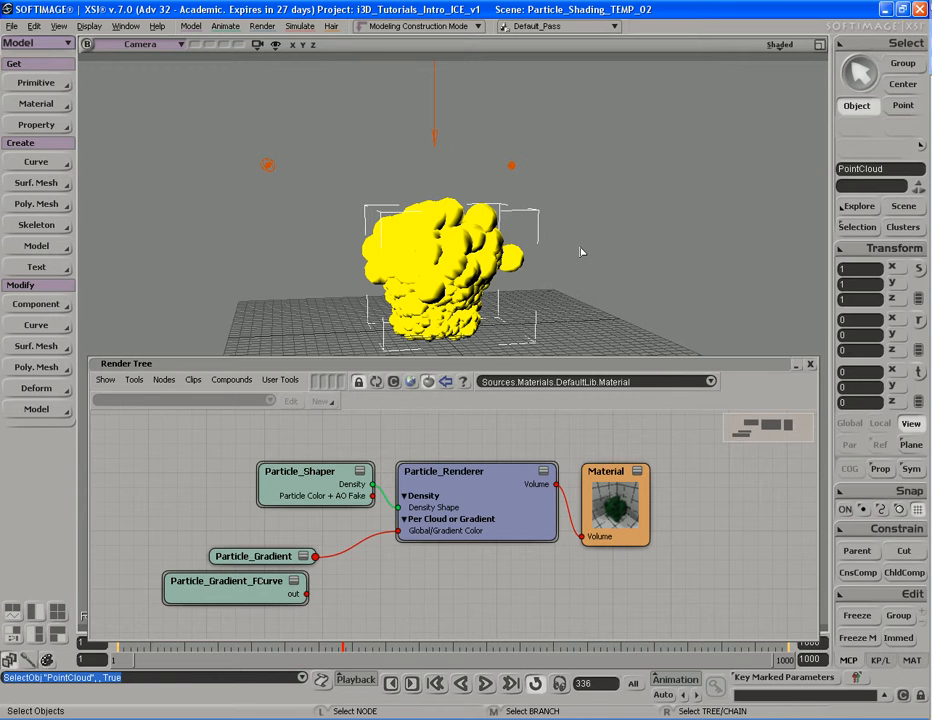
key("alt+9")
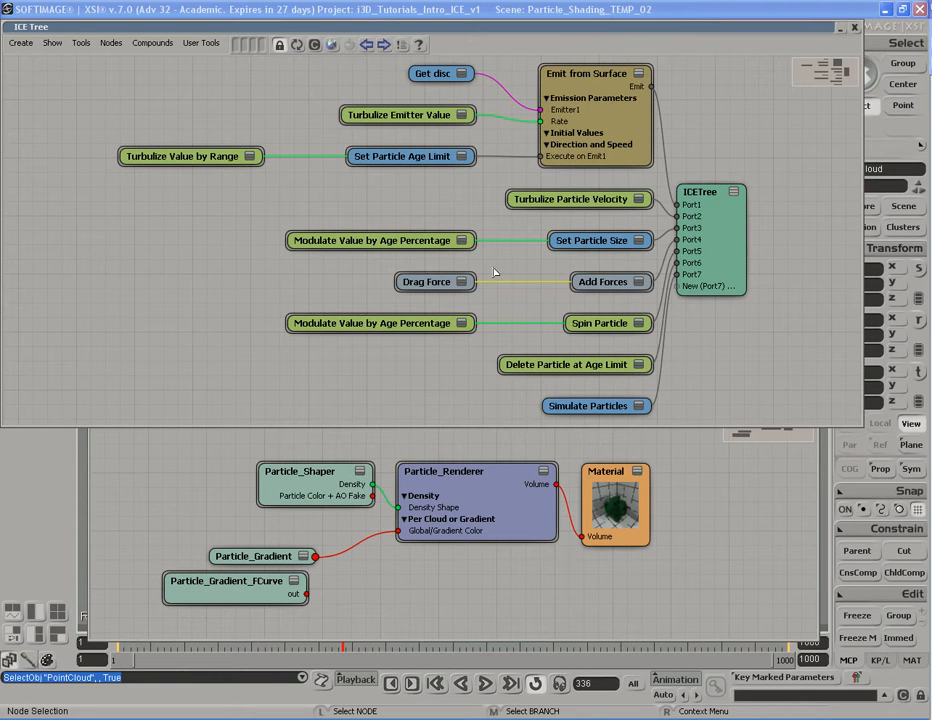
left_click(238, 44)
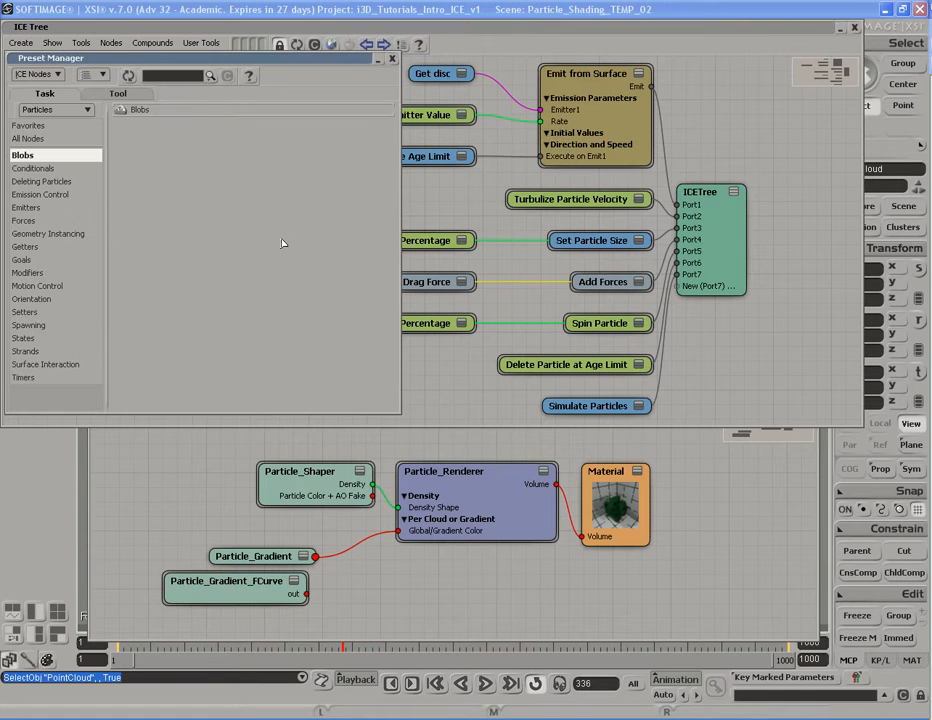
left_click(31, 273)
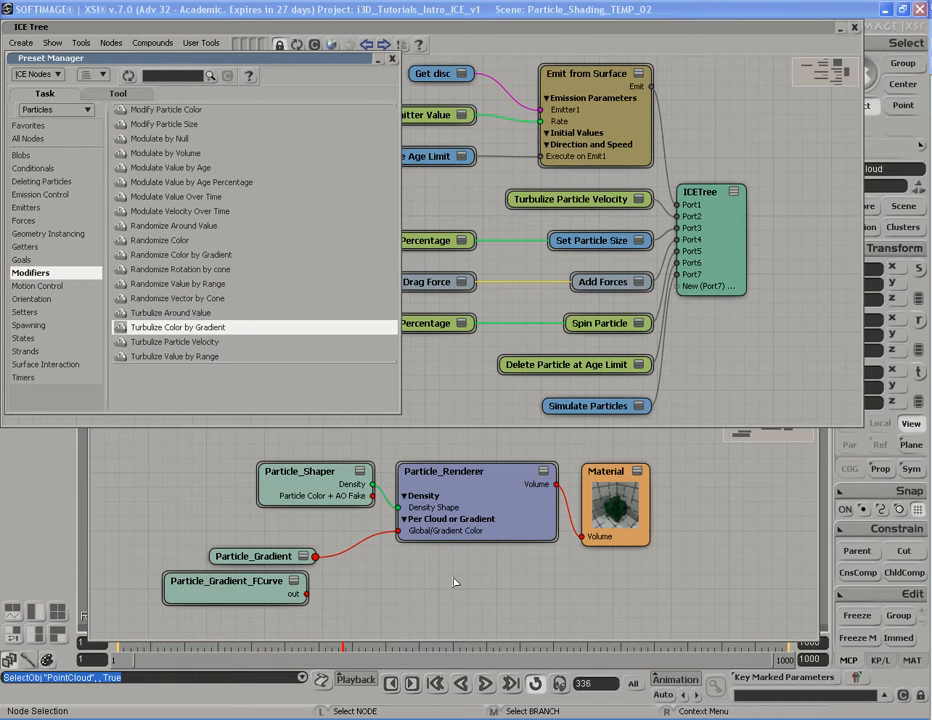
left_click_drag(186, 329, 683, 364)
left_click(379, 58)
left_click_drag(791, 393, 594, 86)
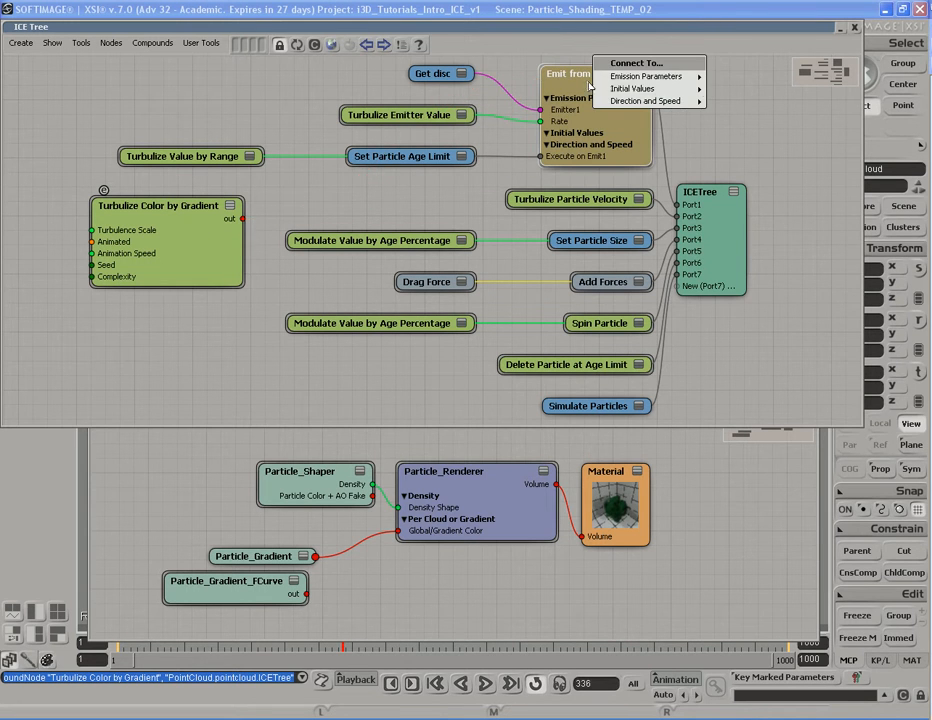
mouse_move(665, 92)
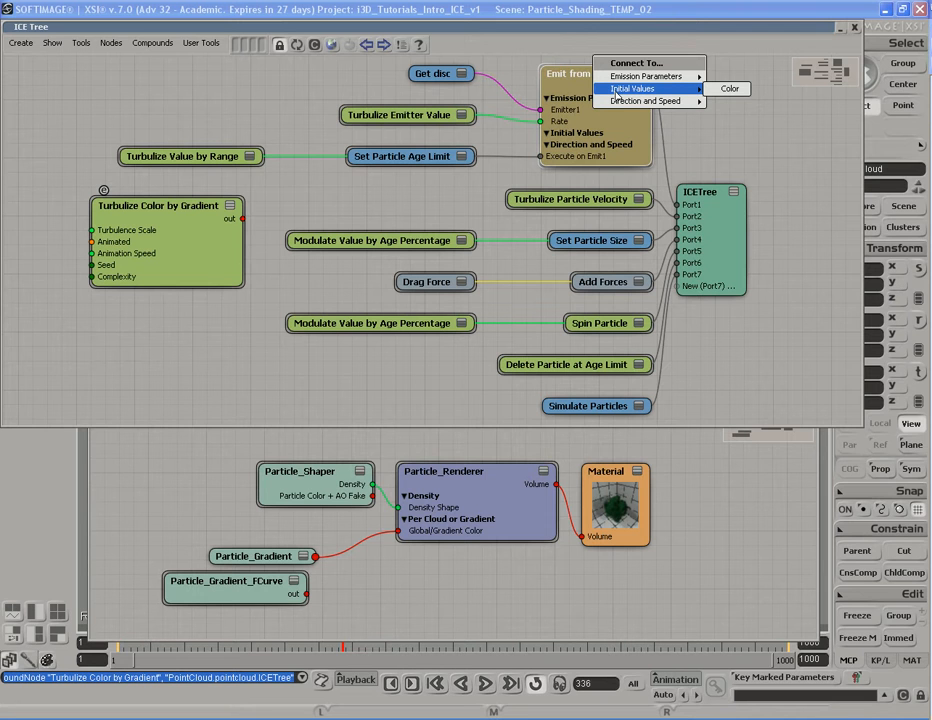
left_click(727, 88)
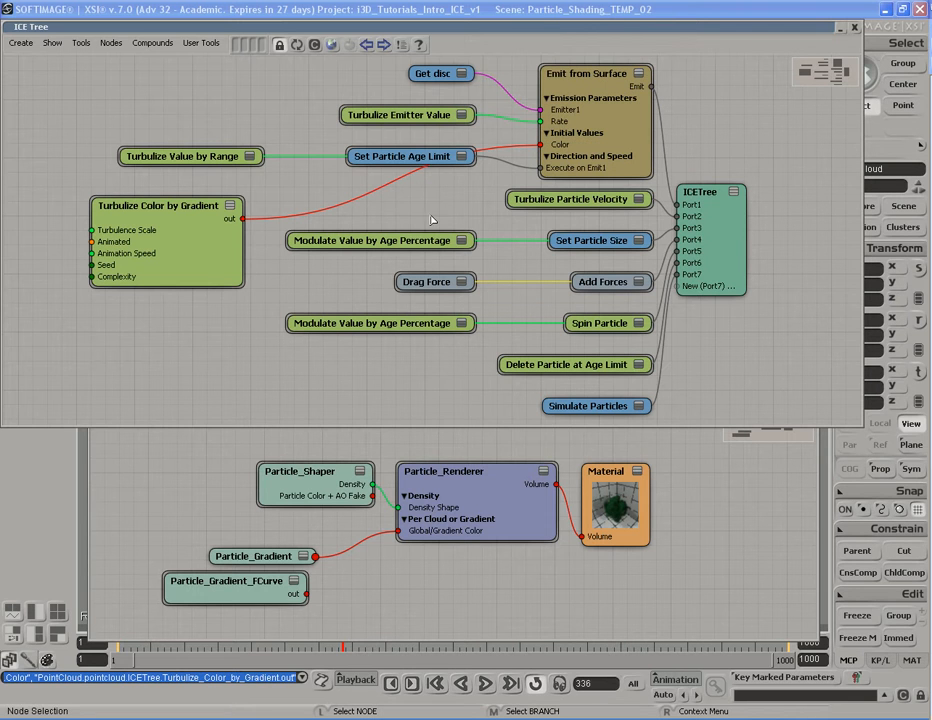
Check the Turbulize Color by Gradient settings and replay the simulation from the first frame, stopping at frame 144.
double_click(143, 222)
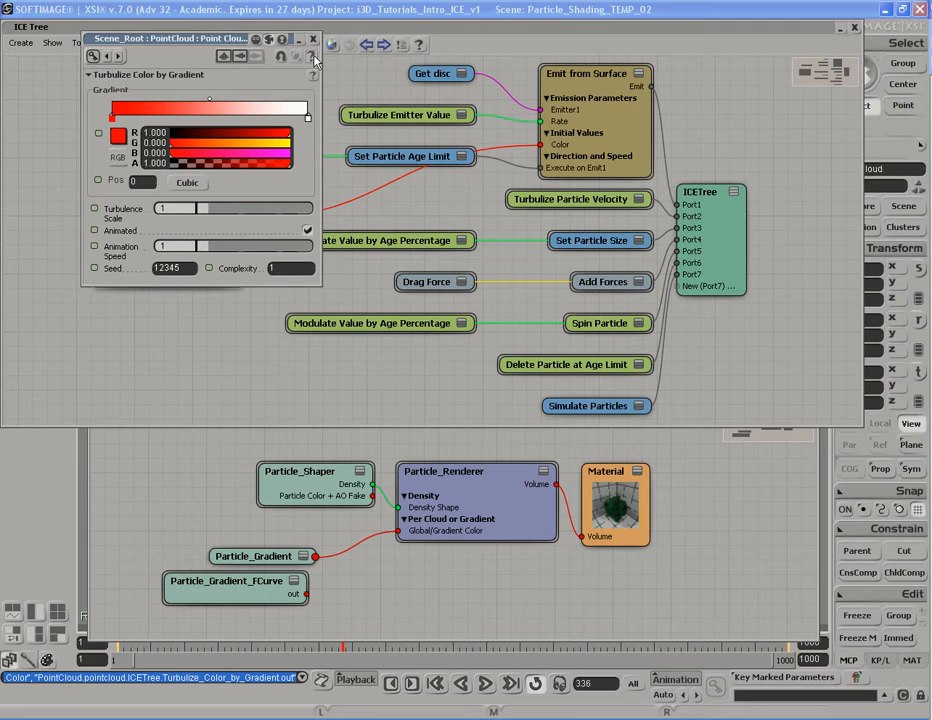
double_click(699, 28)
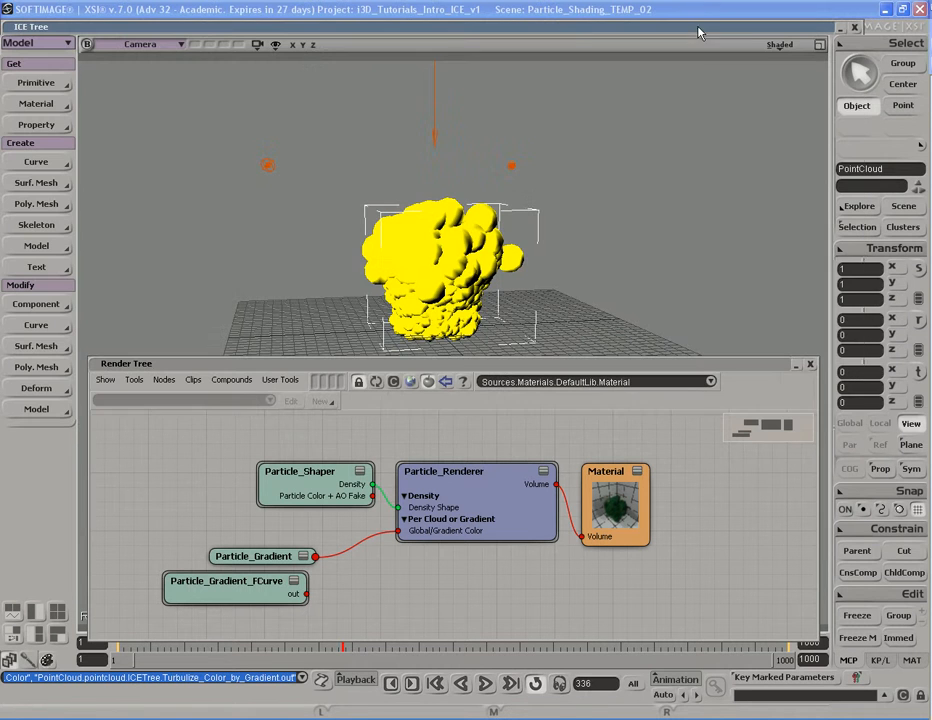
key("Home")
key("Up")
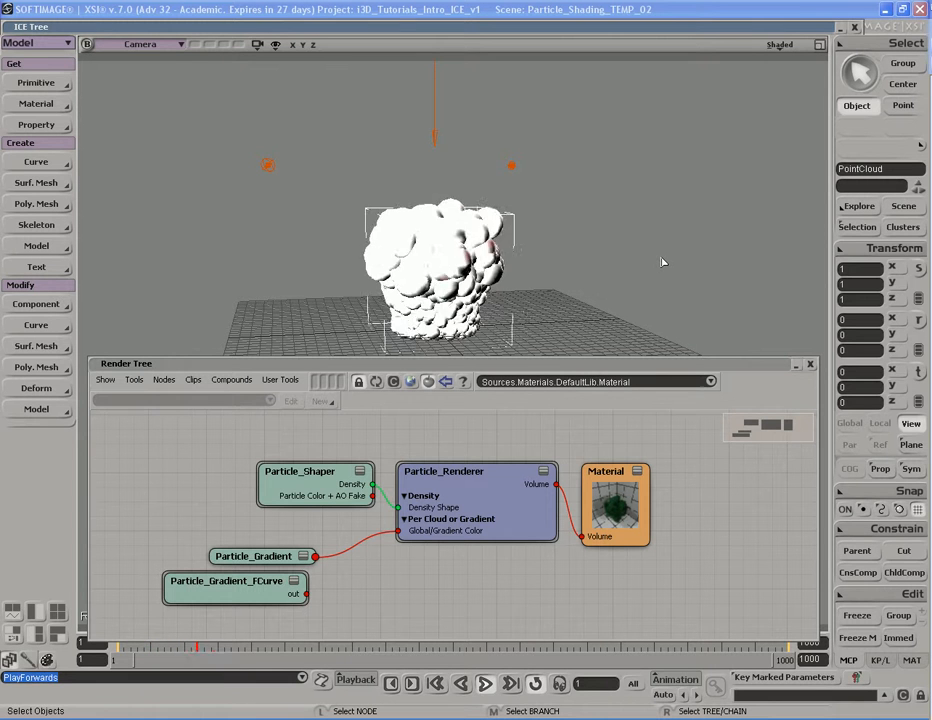
key("Escape")
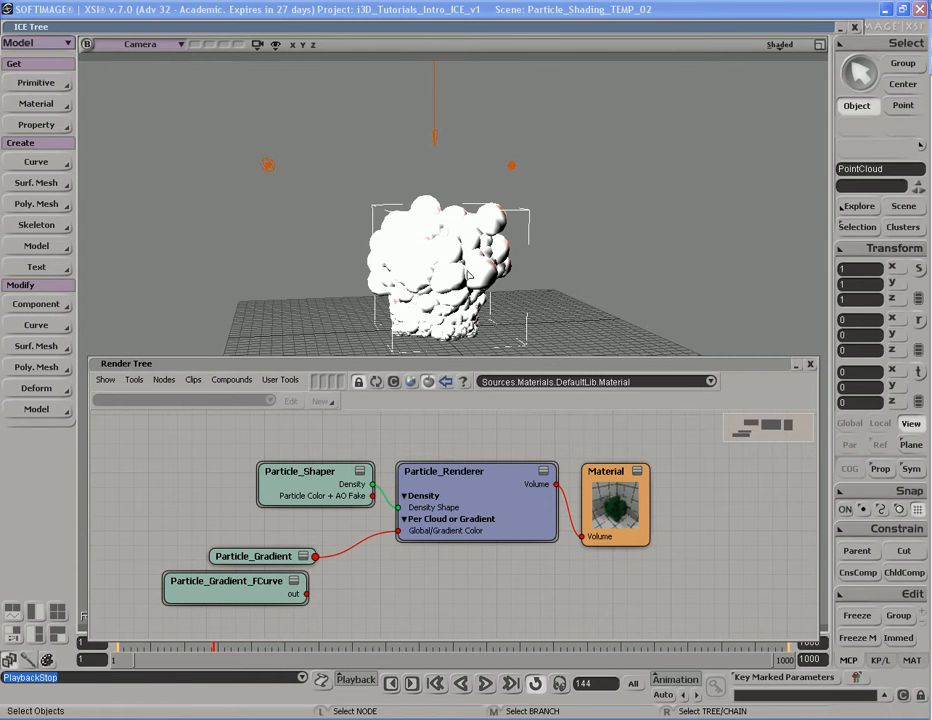
Preview the recoloured cloud in a render region drawn around it, and review the ICE tree once more.
key("q")
left_click_drag(339, 188, 536, 350)
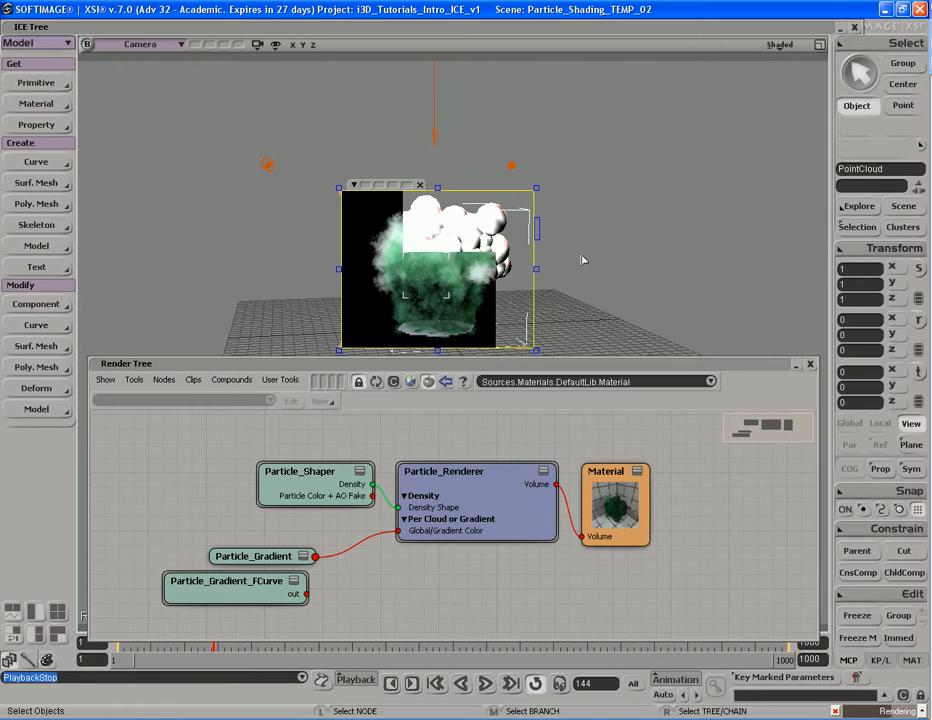
key("q")
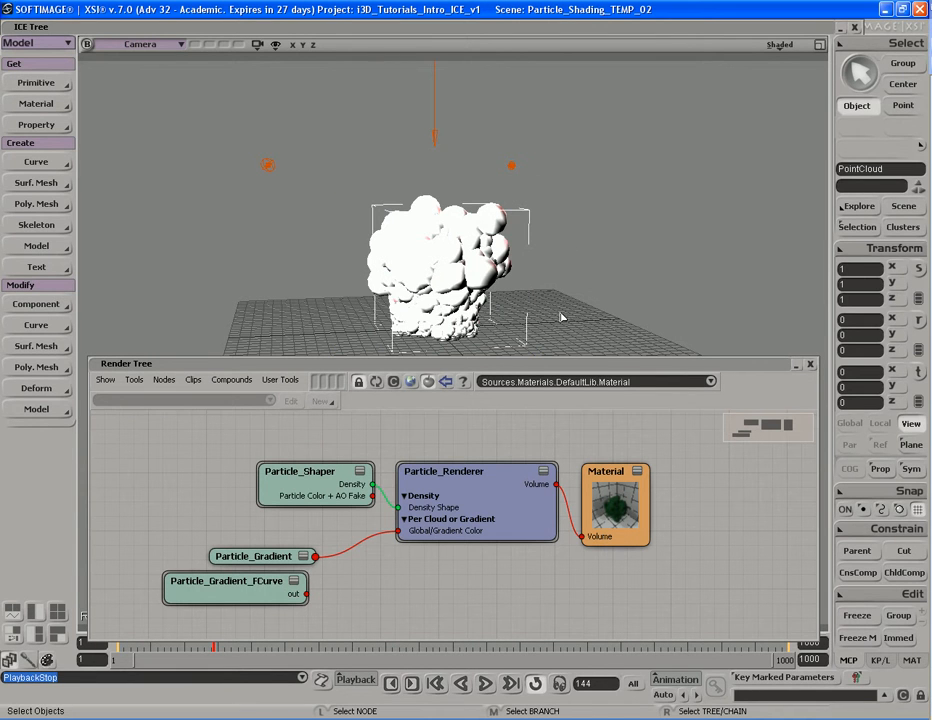
key("alt+9")
double_click(573, 28)
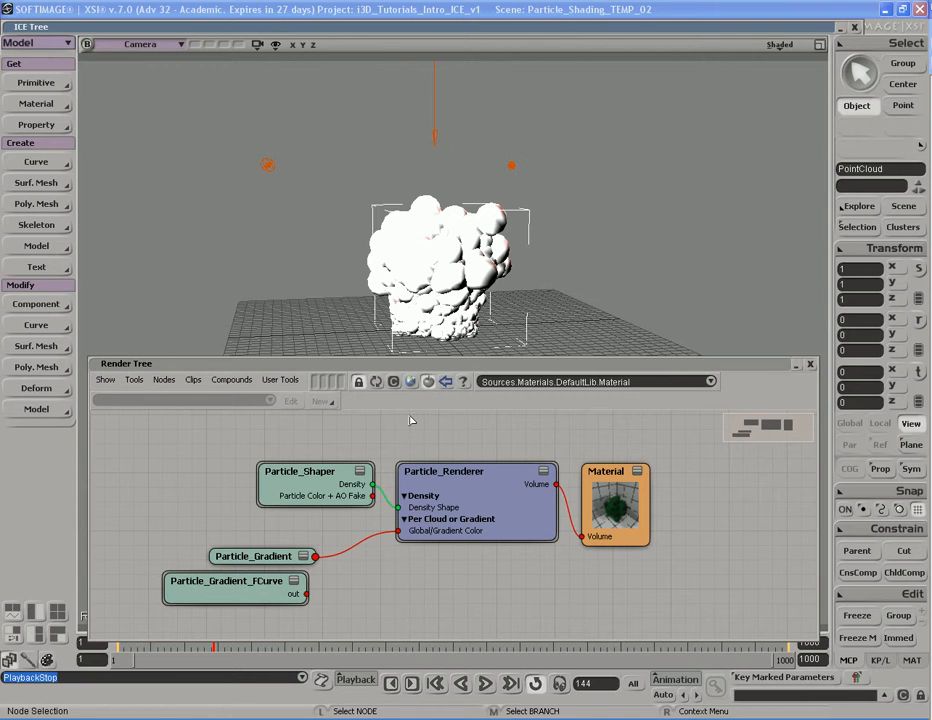
Add a Color attribute shader to the render tree, place it above and left of Particle_Shaper, and open its properties.
left_click(411, 383)
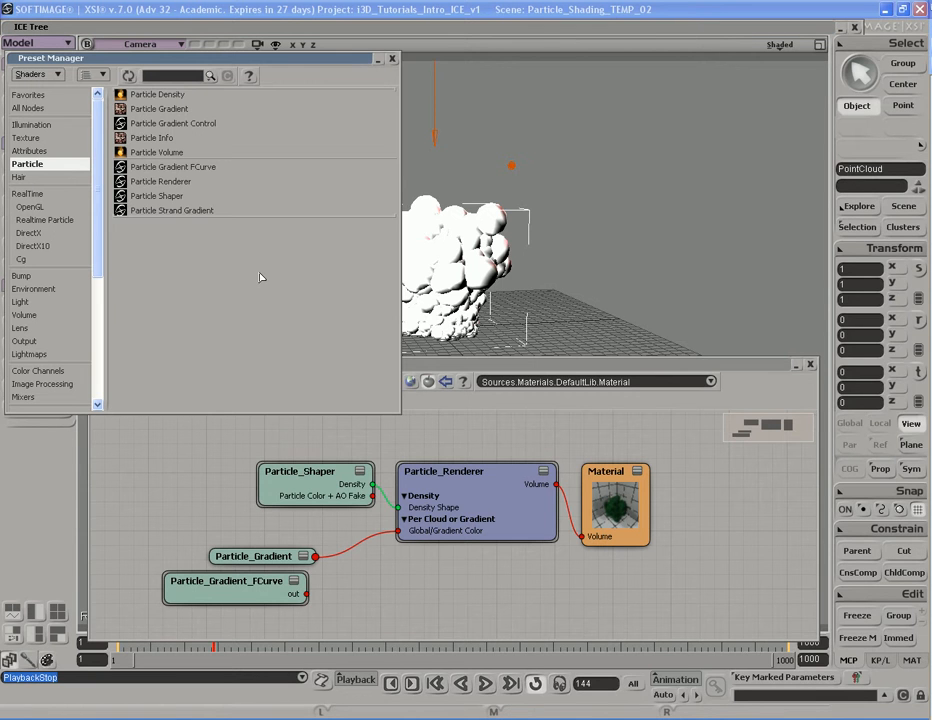
left_click(19, 152)
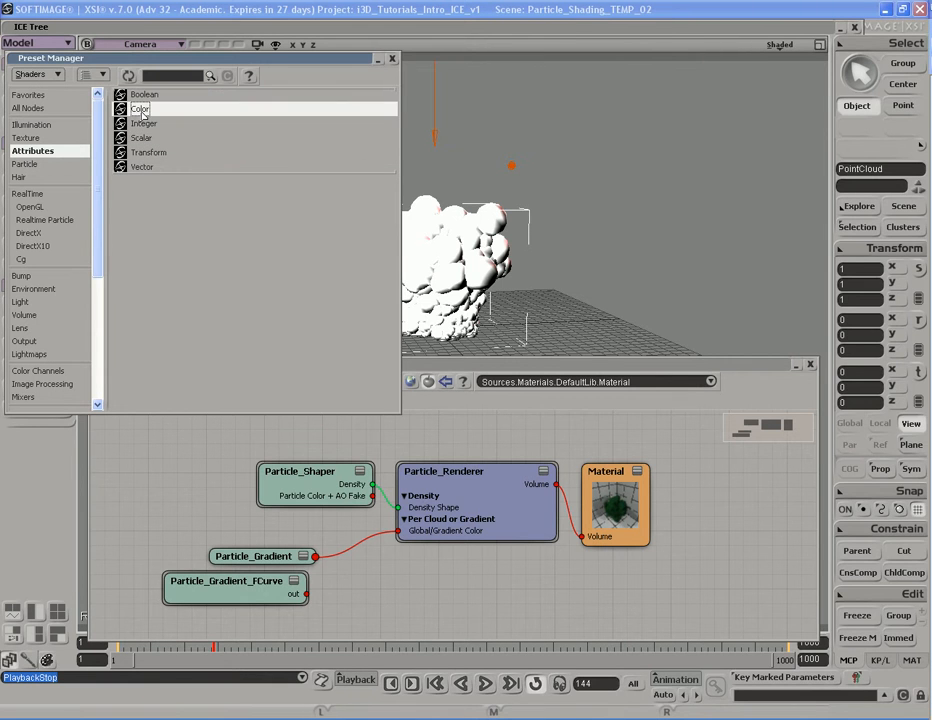
left_click_drag(142, 113, 308, 441)
left_click_drag(370, 455, 211, 451)
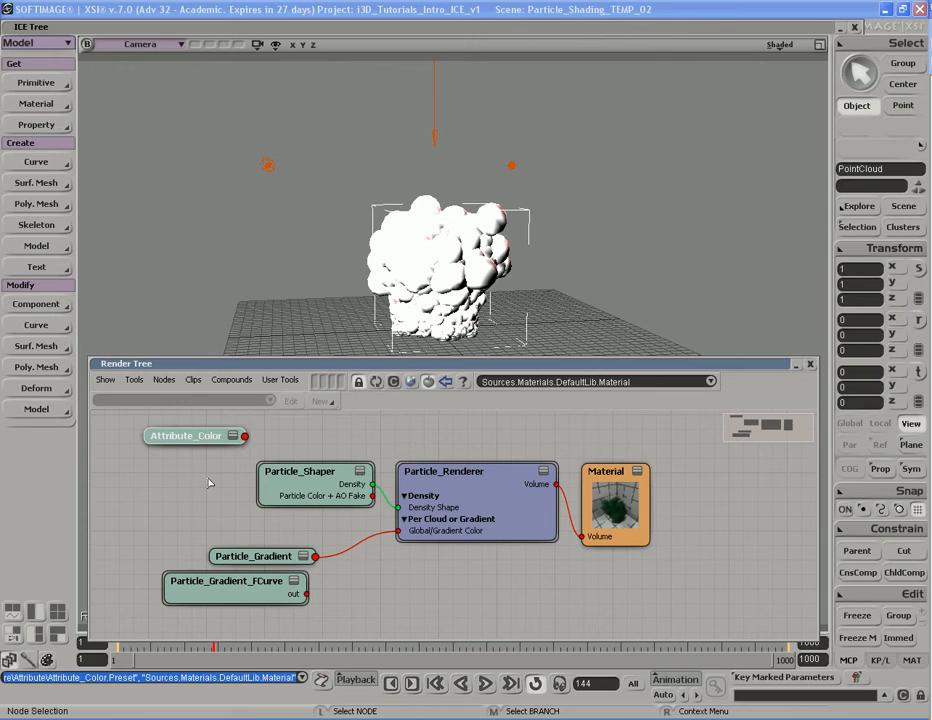
double_click(210, 435)
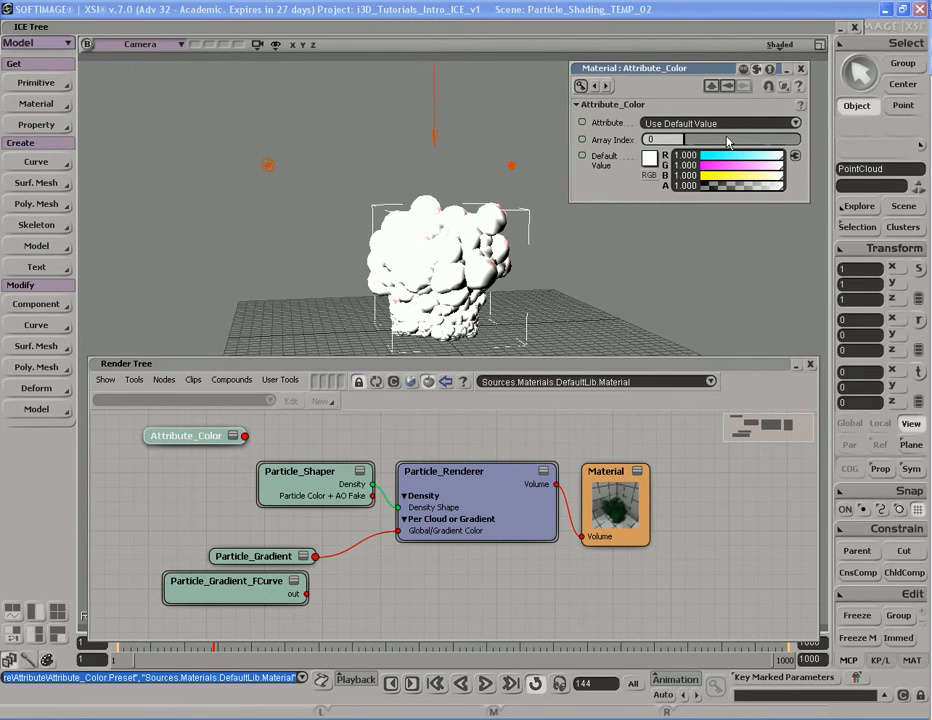
Set Attribute_Color to read the Color attribute, and place its node between Particle_Shaper and Particle_Gradient in the render tree.
left_click(796, 124)
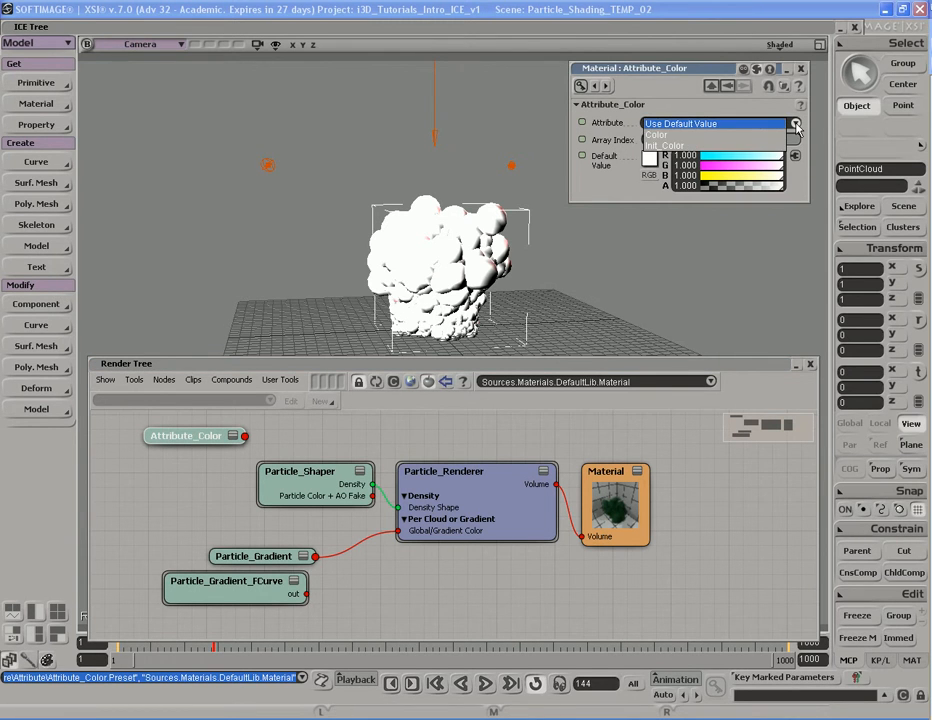
left_click(744, 136)
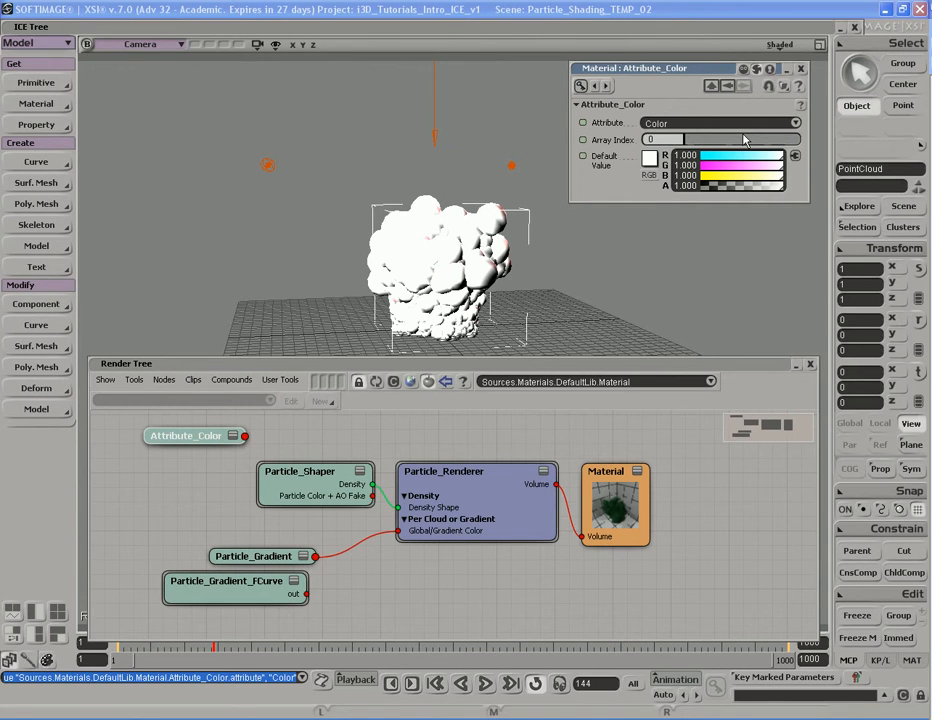
left_click(801, 69)
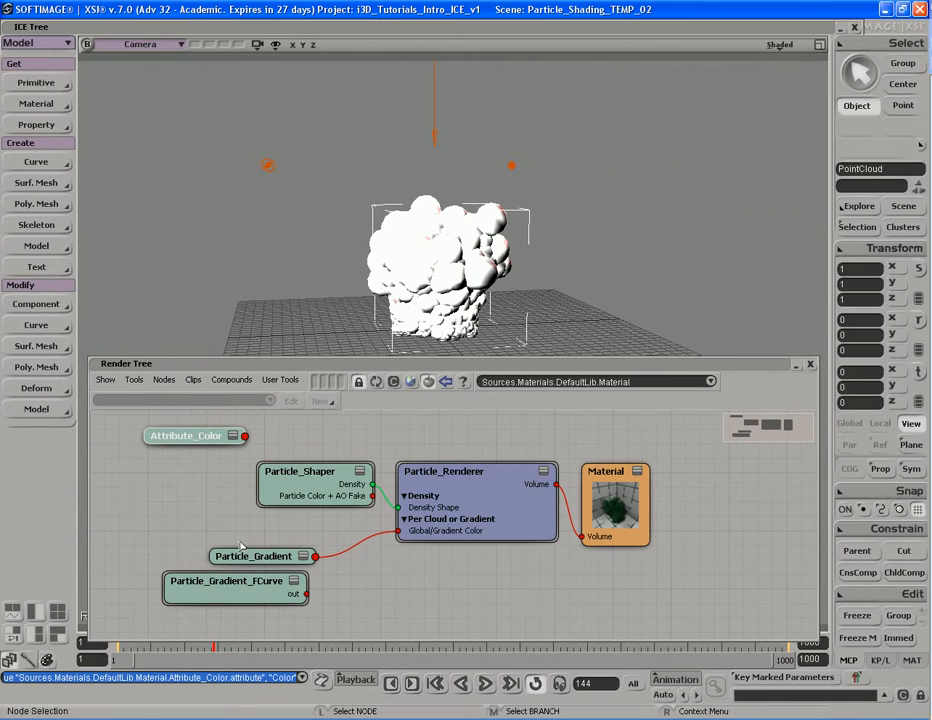
left_click_drag(202, 438, 197, 519)
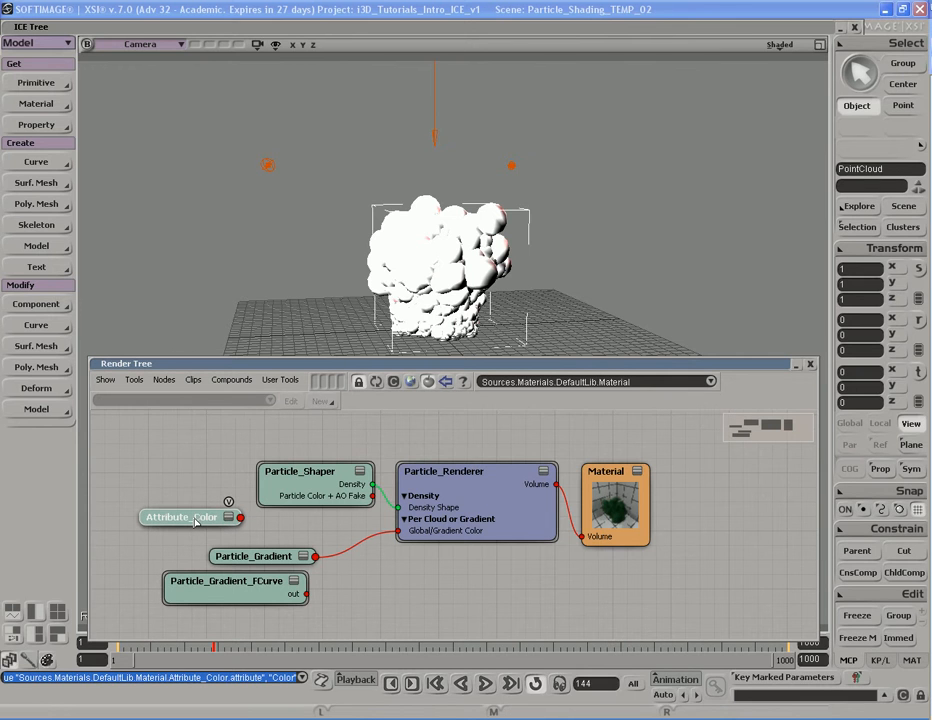
Try connecting Attribute_Color to Particle_Renderer's Global/Gradient Color in place of Particle_Gradient, and move its node closer to the renderer.
left_click(490, 497)
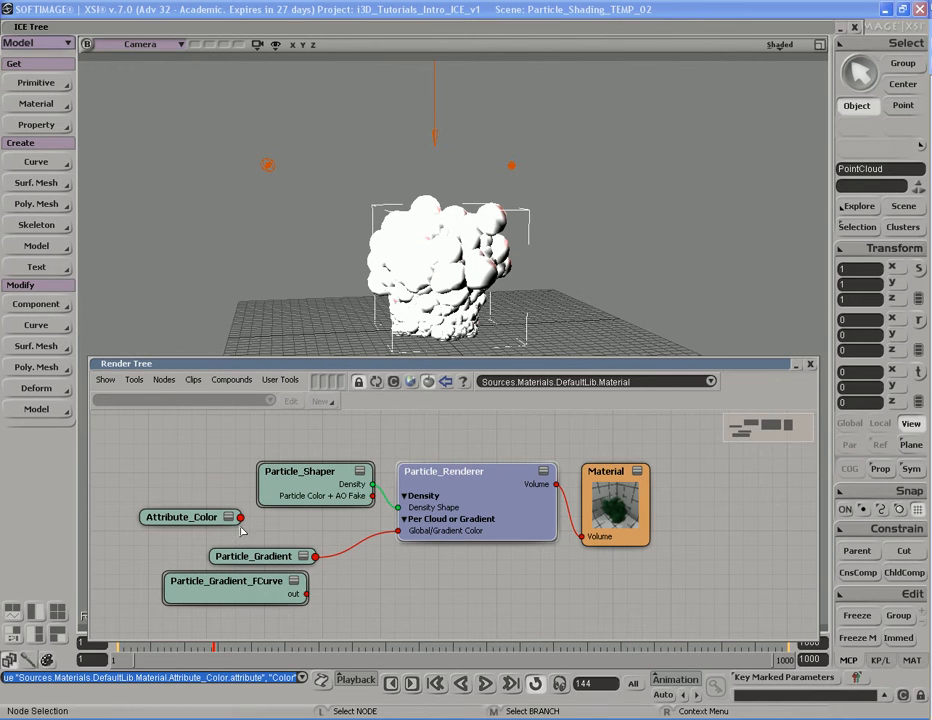
left_click_drag(241, 518, 489, 494)
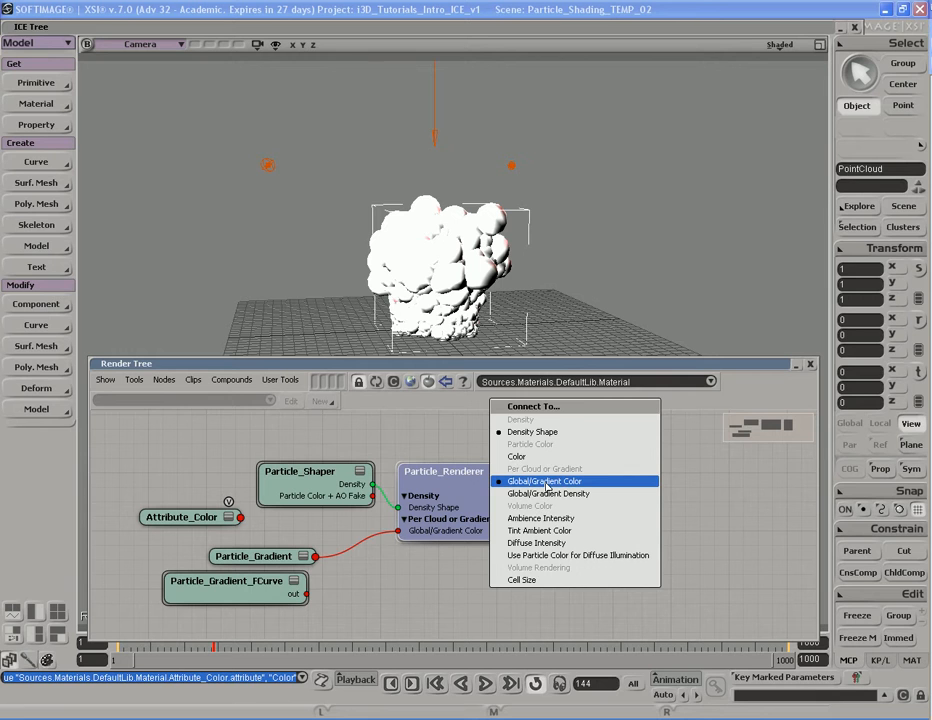
left_click(546, 483)
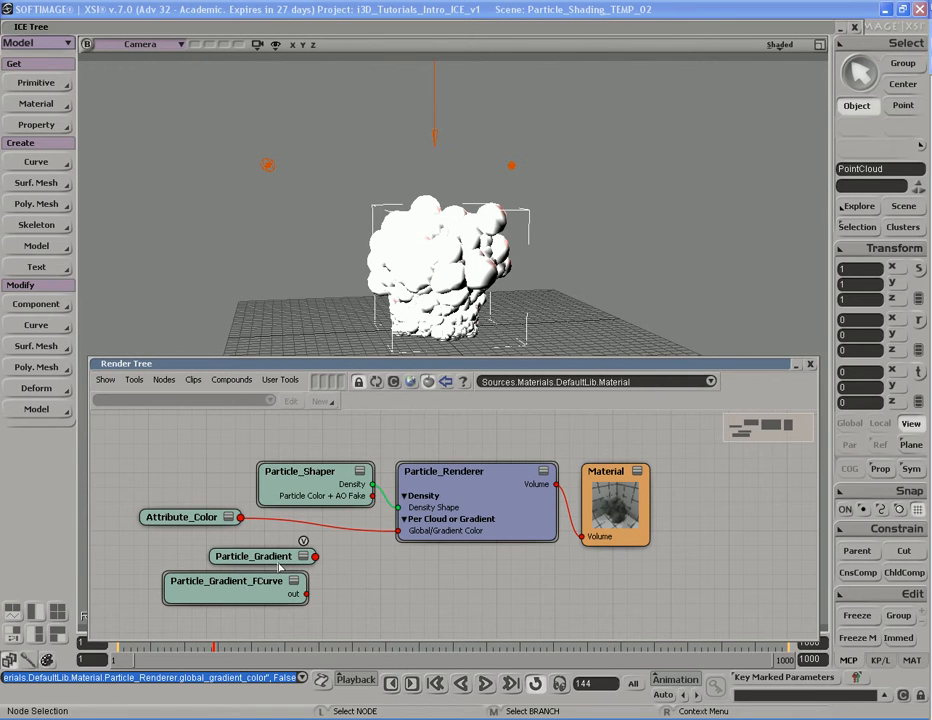
left_click_drag(188, 522, 249, 525)
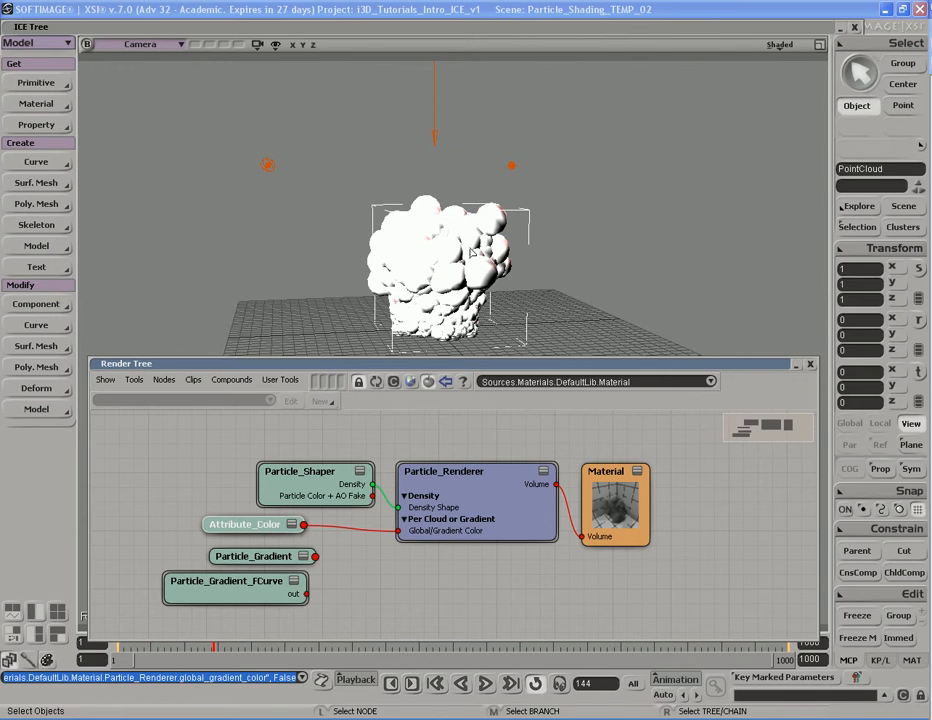
Preview the particle cloud in a render region drawn around it, and hide the region.
key("q")
left_click_drag(339, 176, 529, 366)
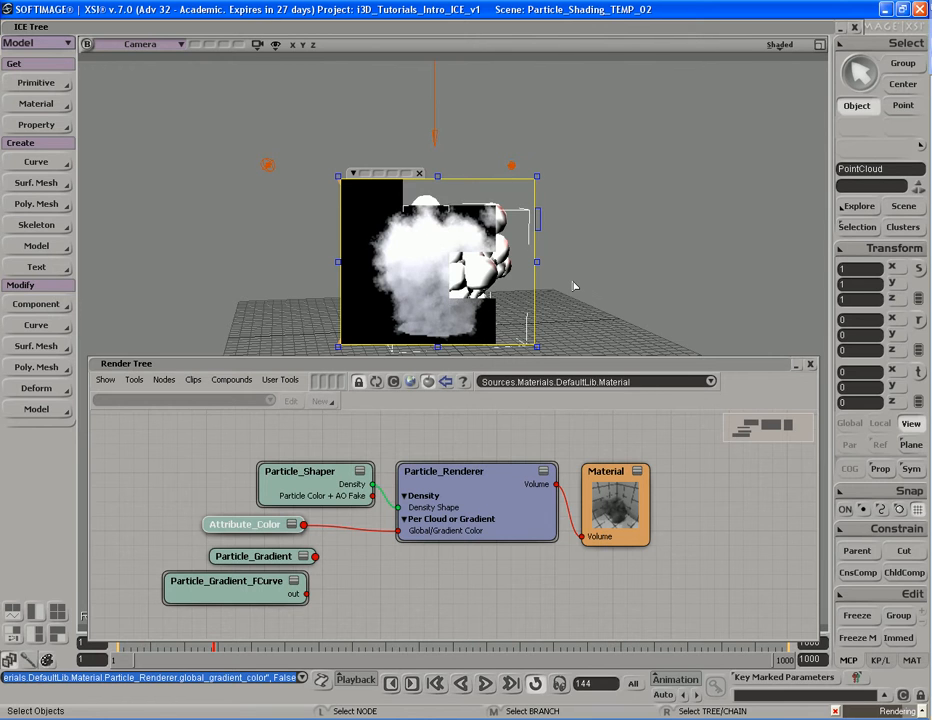
key("q")
middle_click(576, 252)
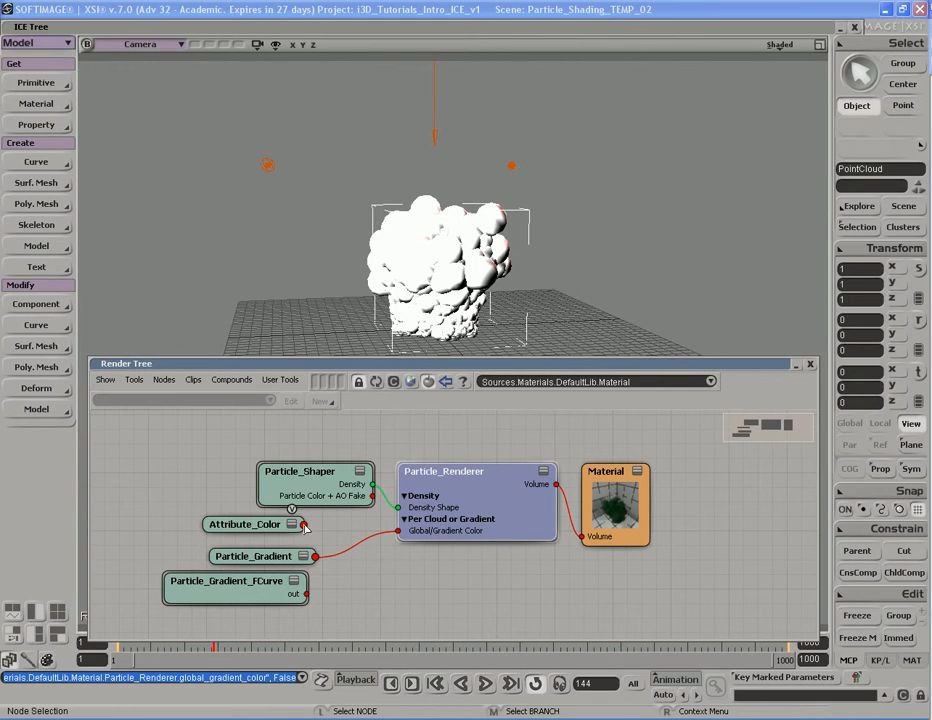
Connect Attribute_Color to Particle_Renderer's Particle Color input named Color, and preview the cloud in a render region.
left_click_drag(303, 524, 460, 398)
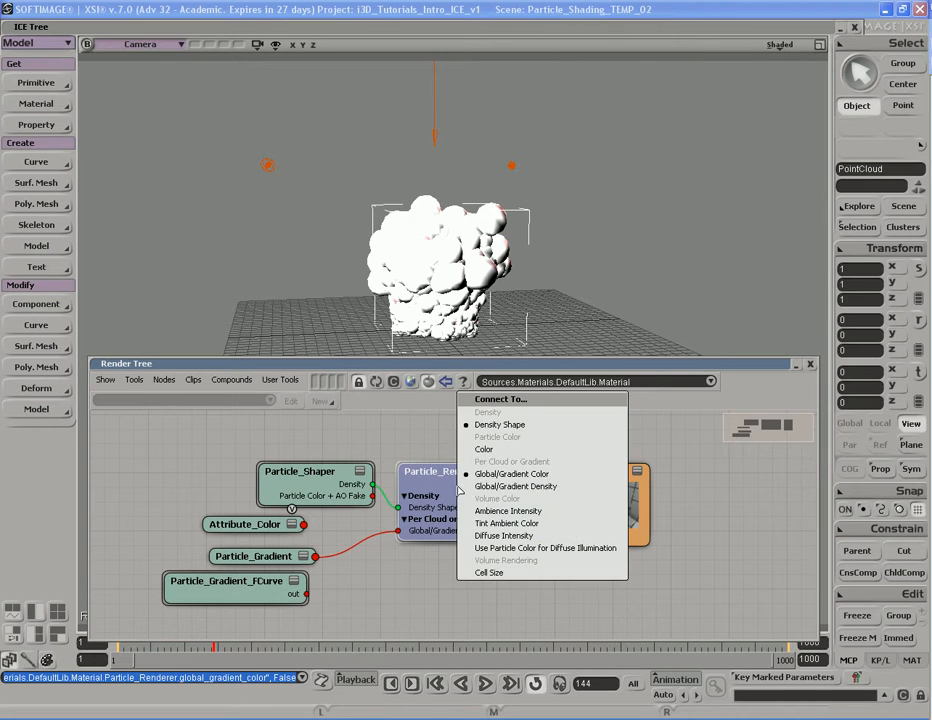
left_click(512, 450)
key("q")
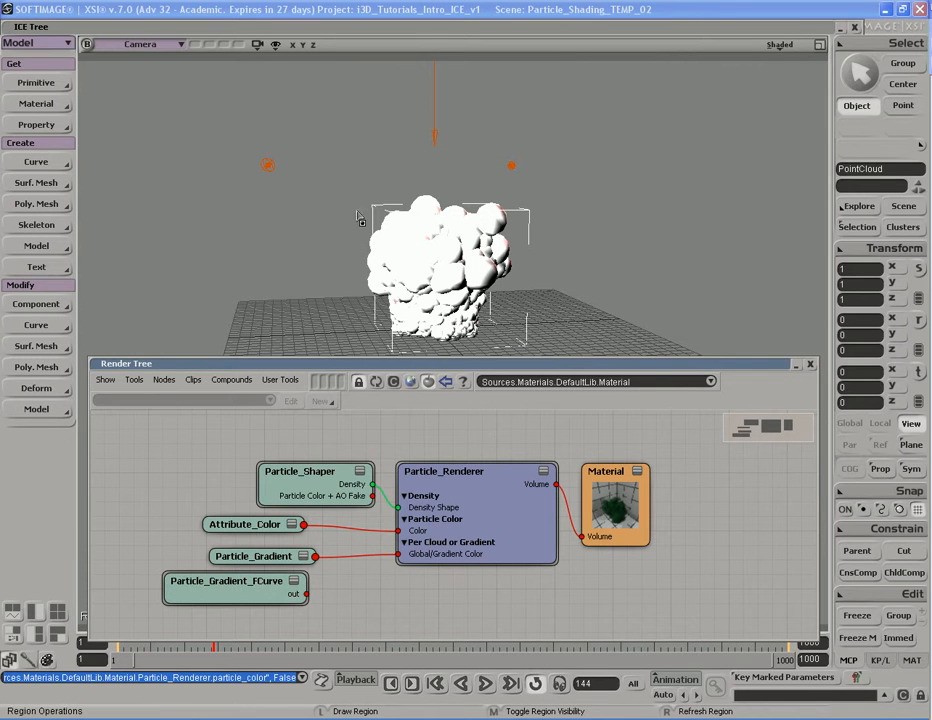
left_click_drag(336, 171, 535, 350)
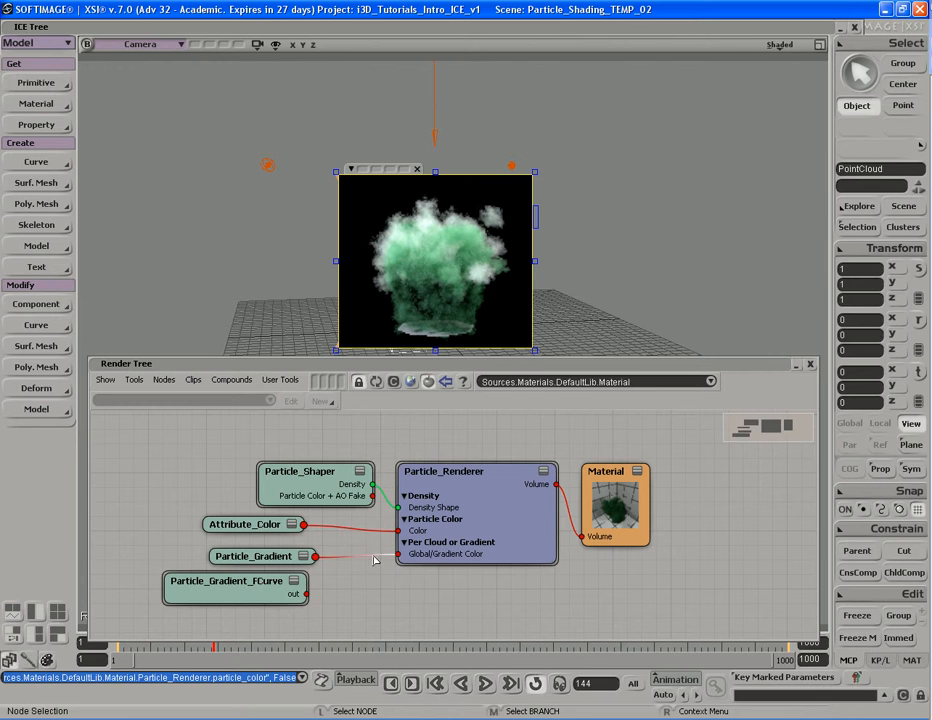
Disconnect Particle_Gradient from Particle_Renderer's Global/Gradient Color, and move Attribute_Color slightly closer to the renderer.
left_click_drag(397, 554, 322, 620)
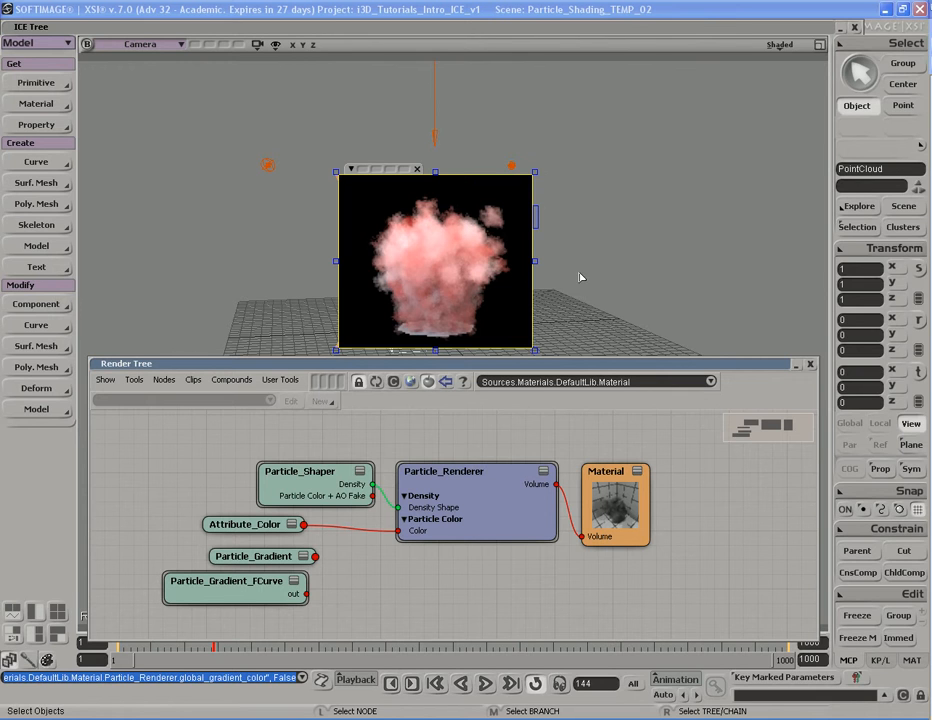
left_click_drag(253, 531, 279, 531)
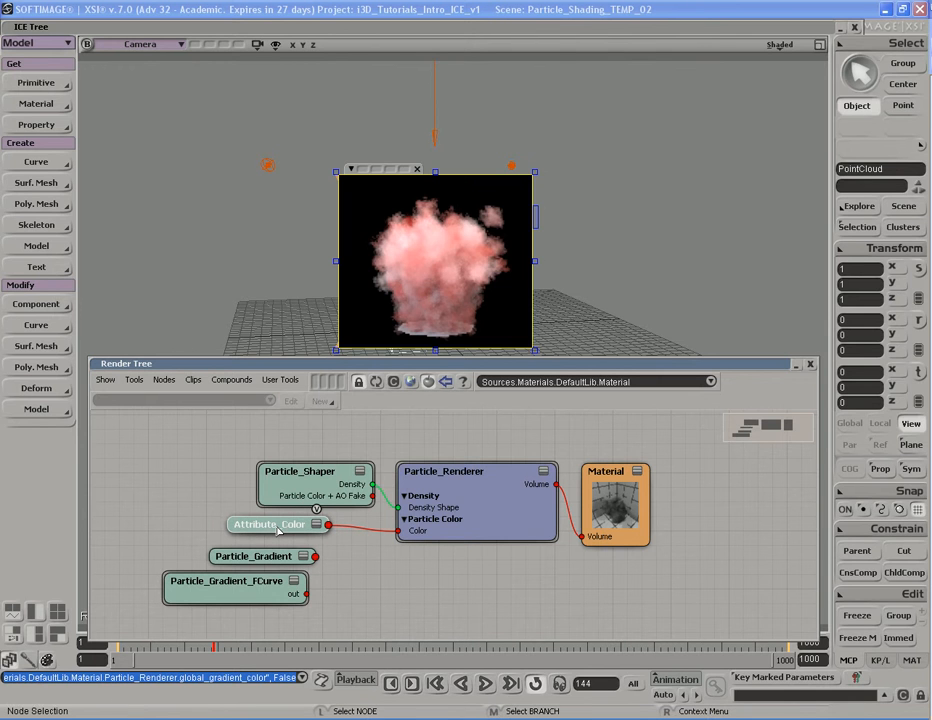
Review the Turbulize Color by Gradient settings and their Emit from Surface connection in the ICE tree, comparing them with the rendered cloud.
double_click(593, 31)
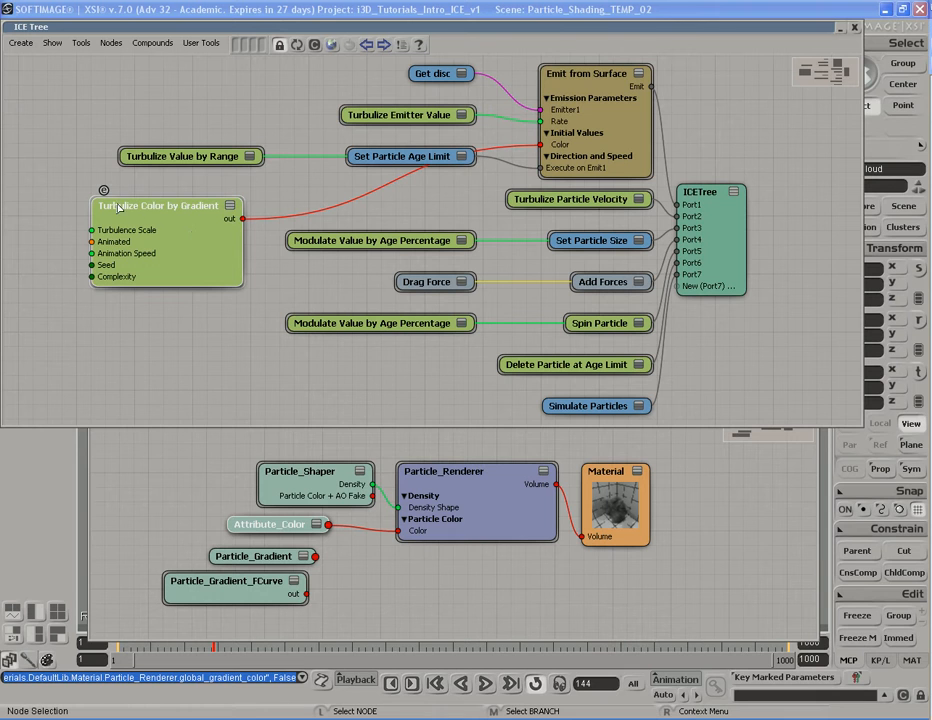
double_click(191, 268)
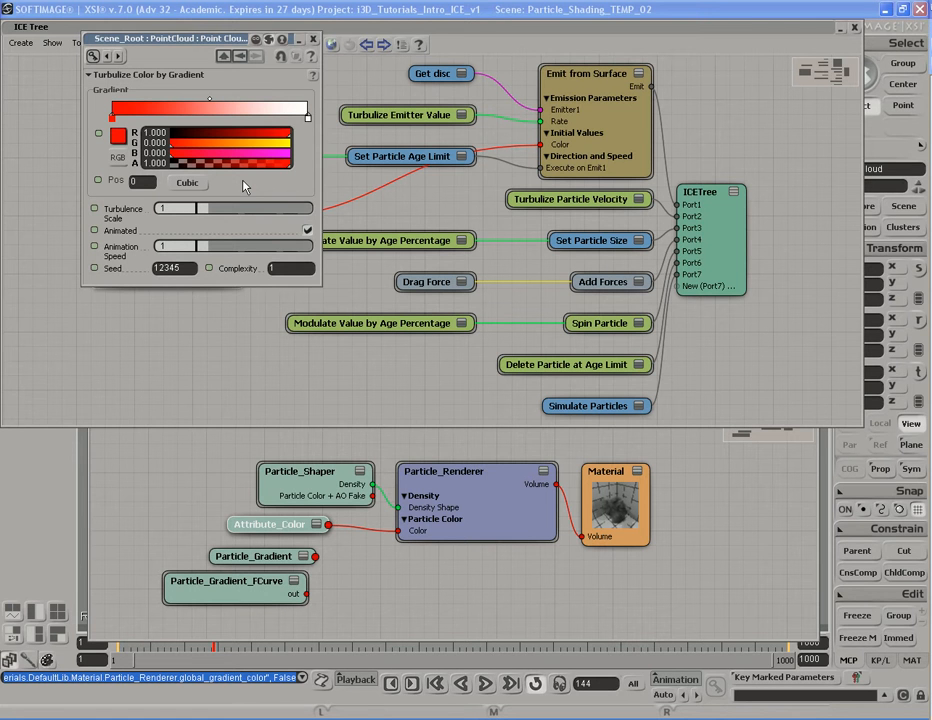
left_click(312, 40)
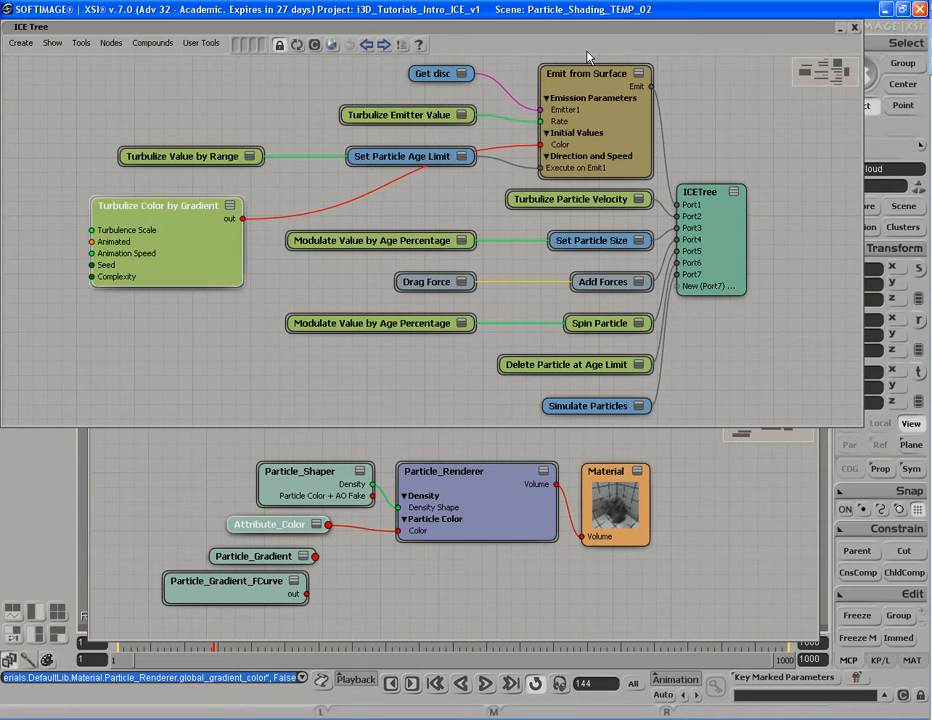
double_click(586, 31)
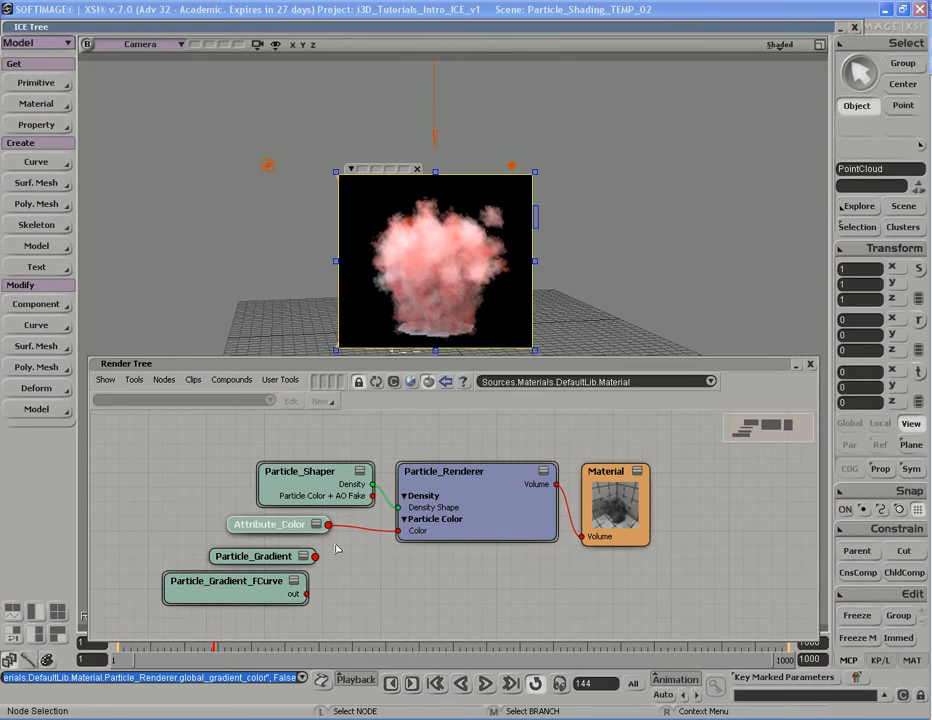
left_click_drag(269, 532, 277, 533)
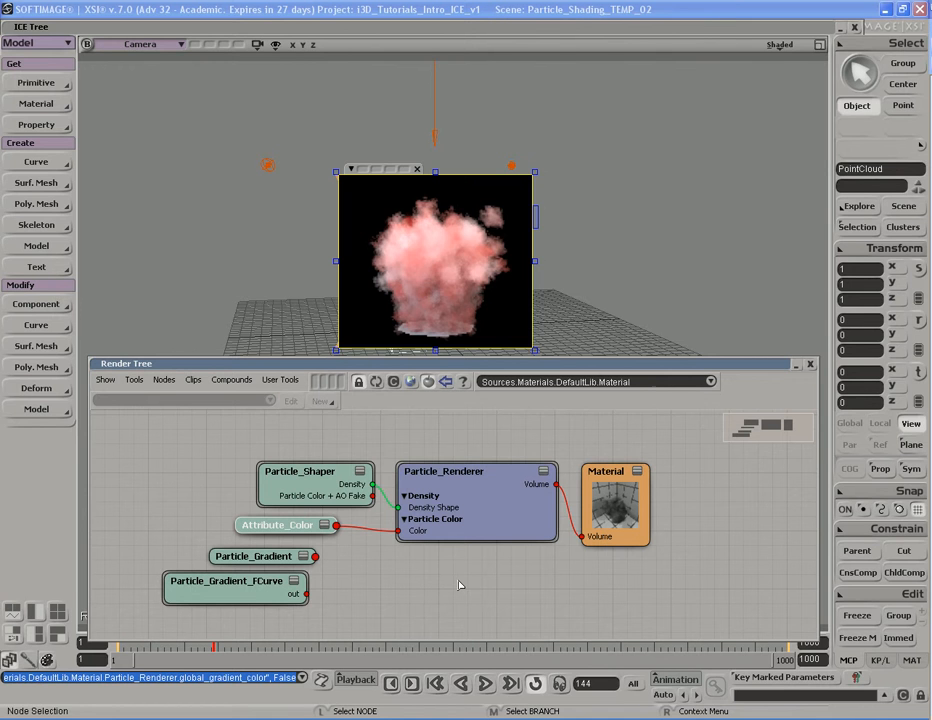
double_click(572, 27)
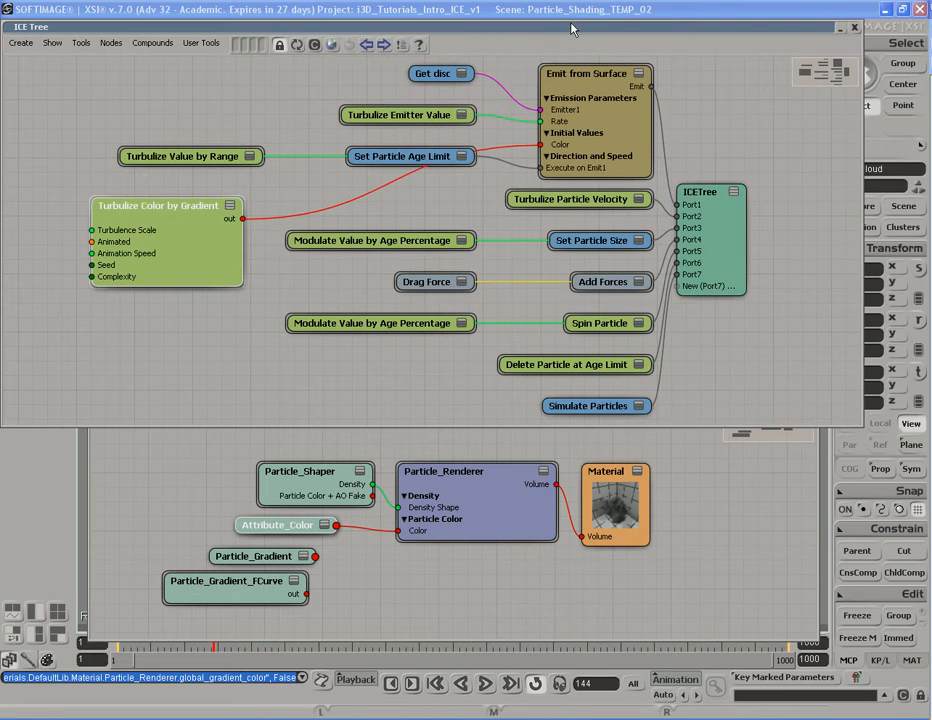
mouse_move(190, 250)
left_mouse_down()
mouse_move(201, 259)
mouse_move(197, 250)
left_mouse_up()
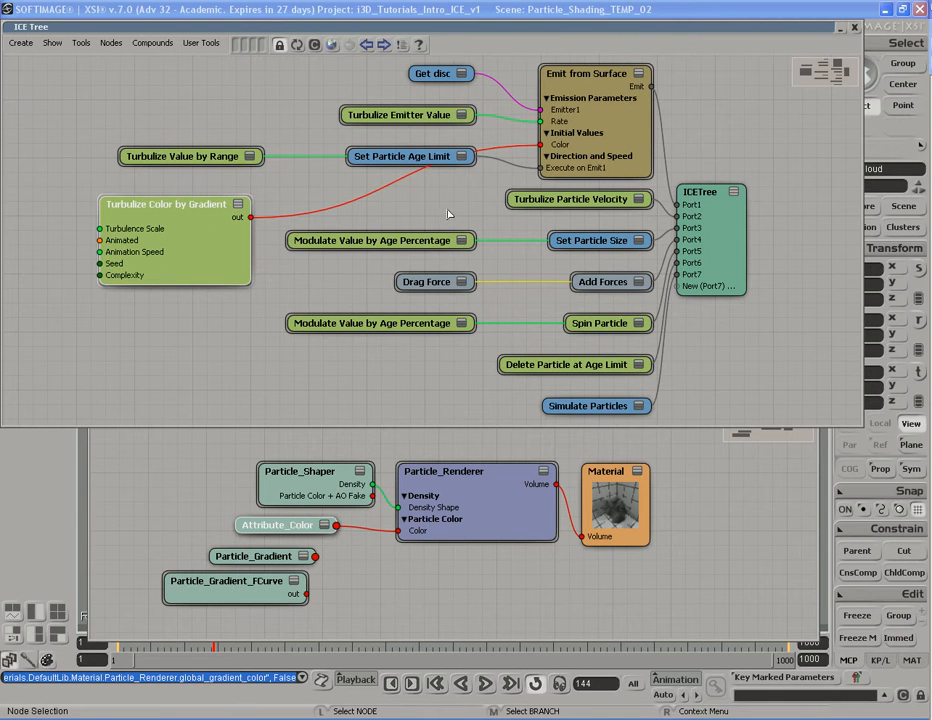
double_click(528, 30)
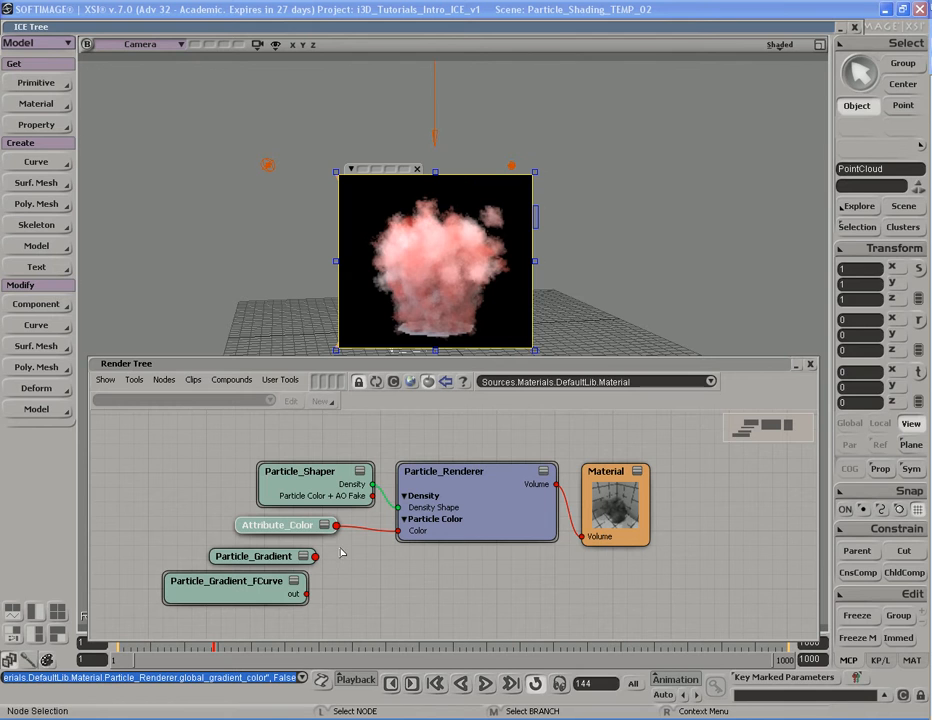
left_click(452, 552)
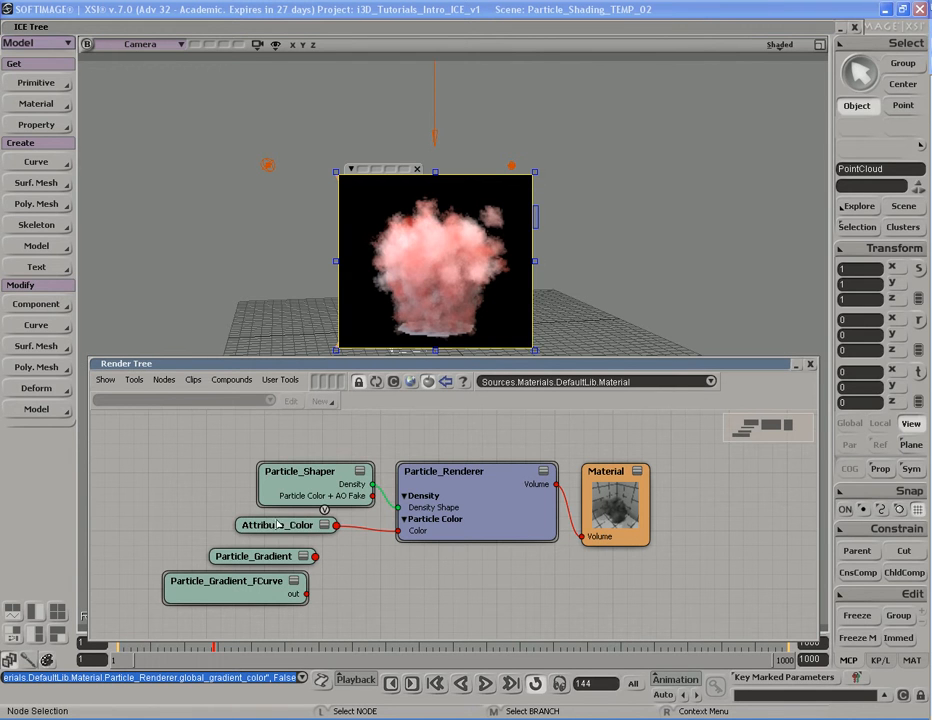
left_click(306, 530)
left_click(431, 585)
left_click(258, 585)
left_click(258, 557)
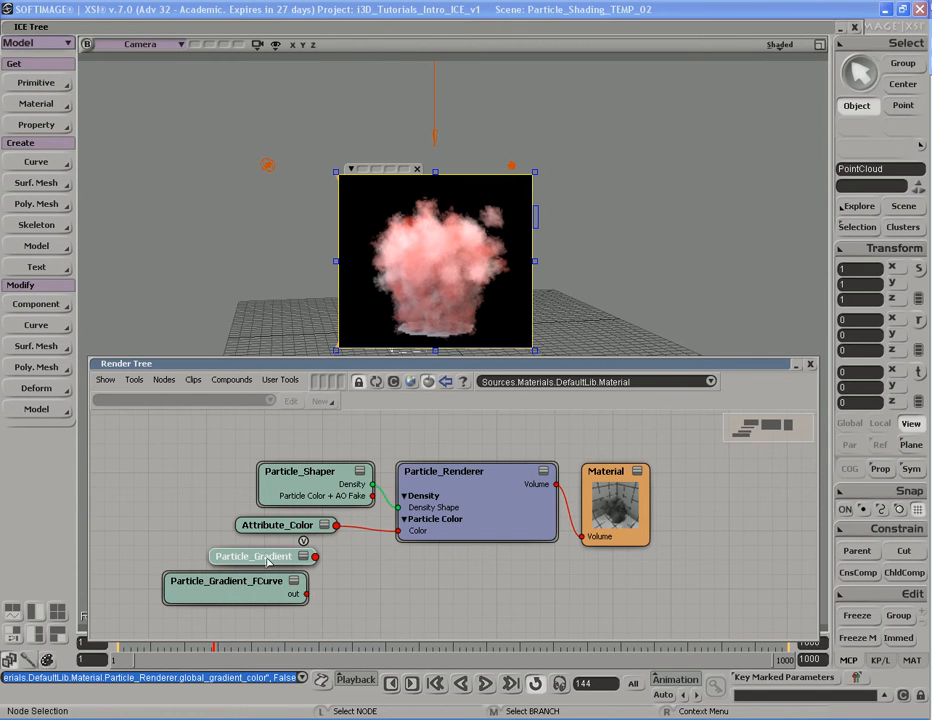
left_click(263, 595)
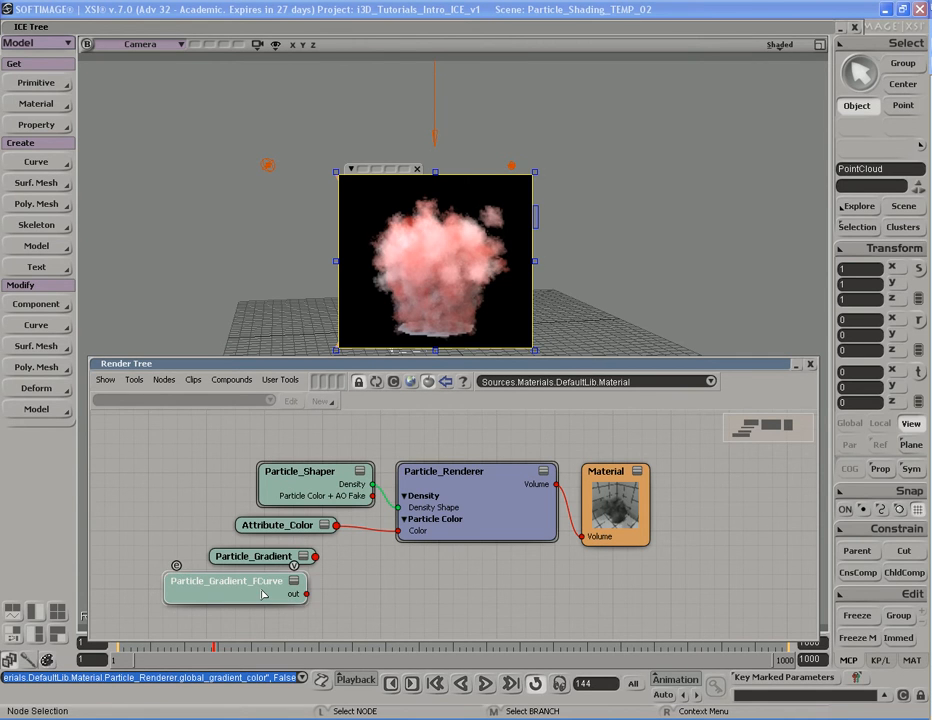